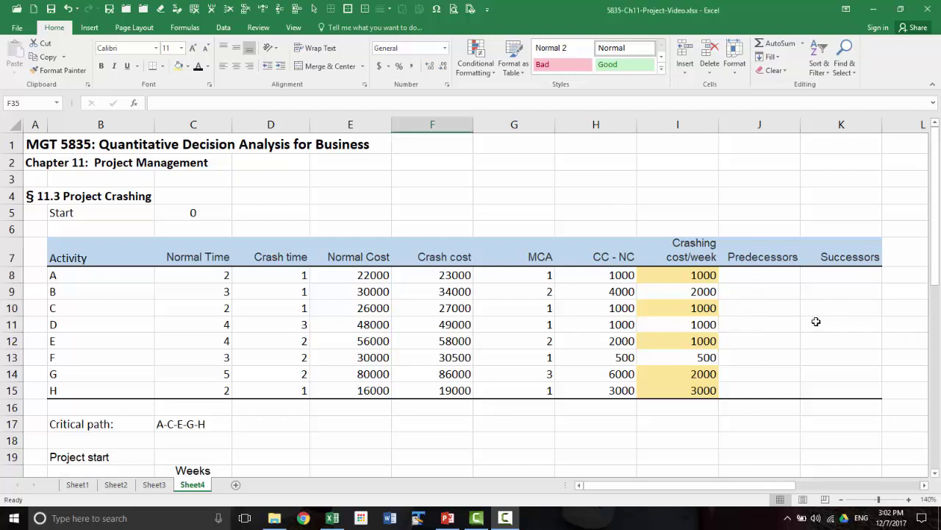
Step: Copy the predecessor and successor entries L50:M57 from Sheet2 into the Sheet4 activity table starting at J8
scroll(815, 319, down, 5)
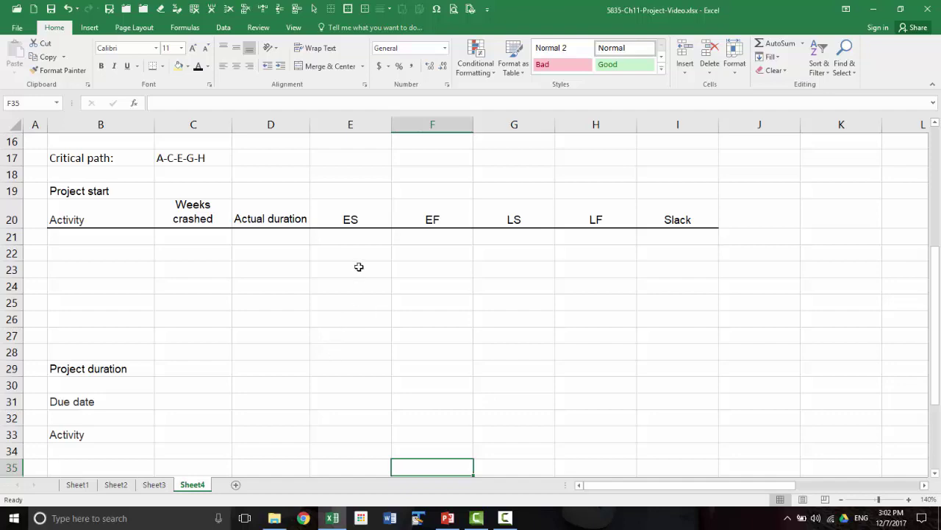
scroll(368, 292, up, 1)
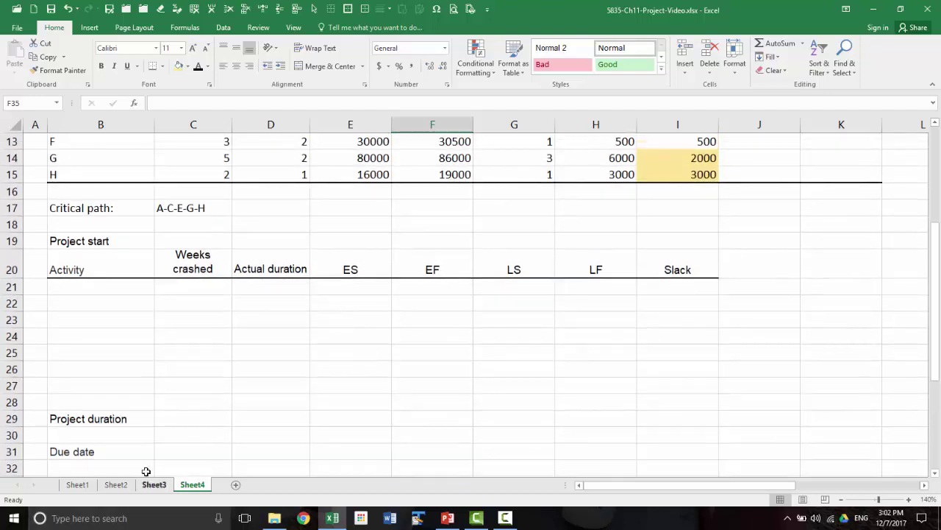
click(114, 482)
scroll(524, 291, down, 2)
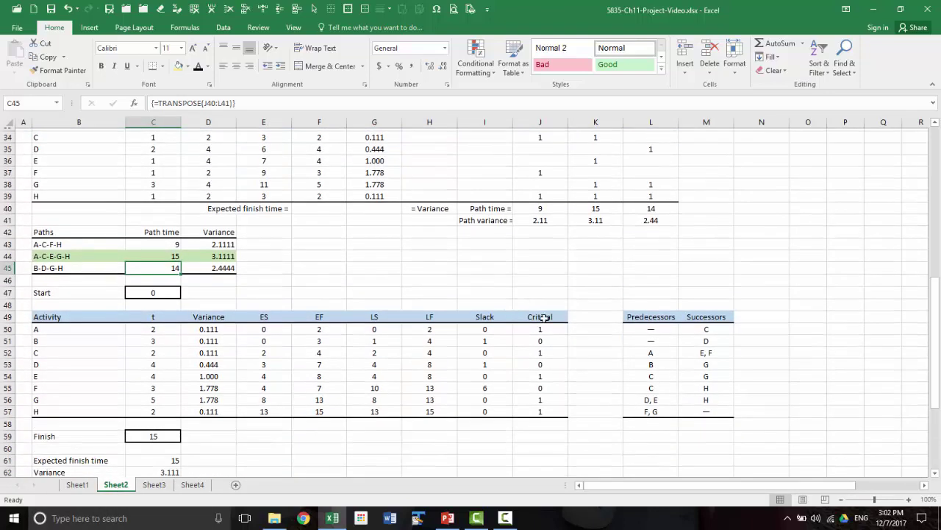
drag(653, 322, 708, 405)
key(ctrl+c)
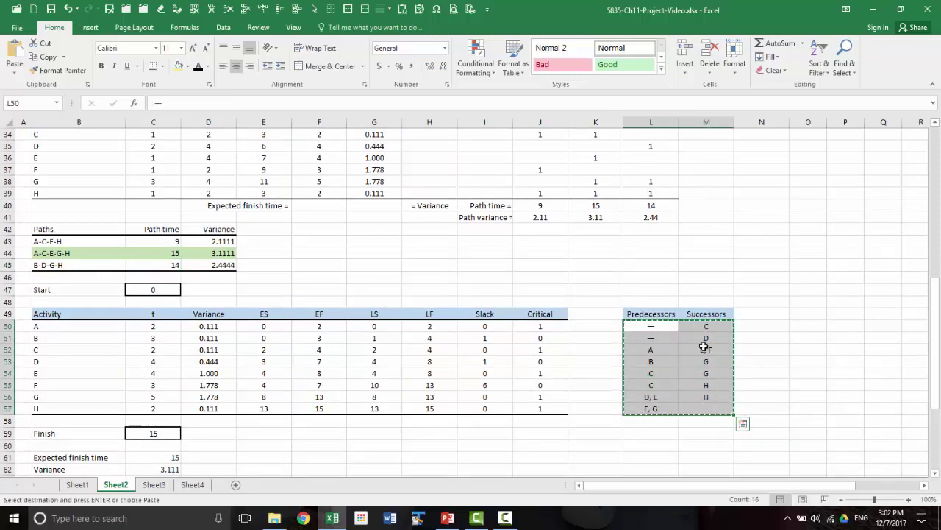
click(193, 484)
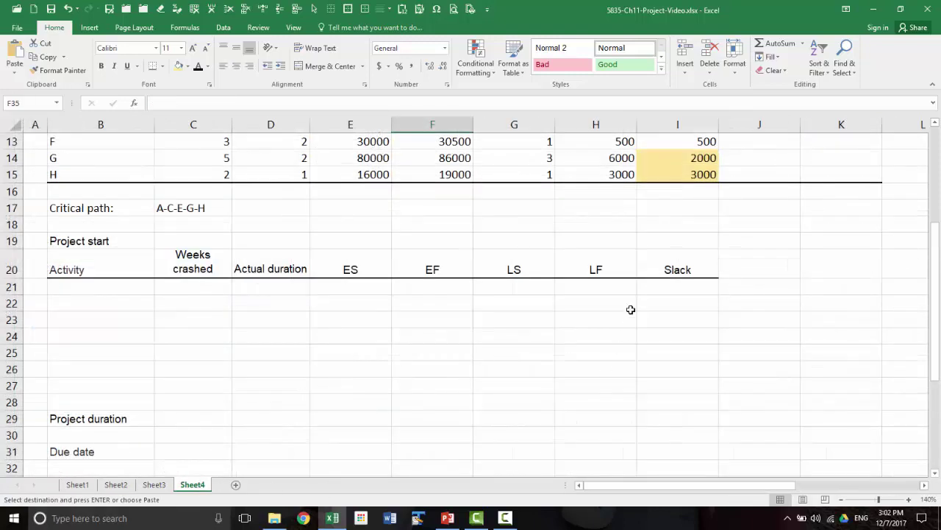
click(757, 278)
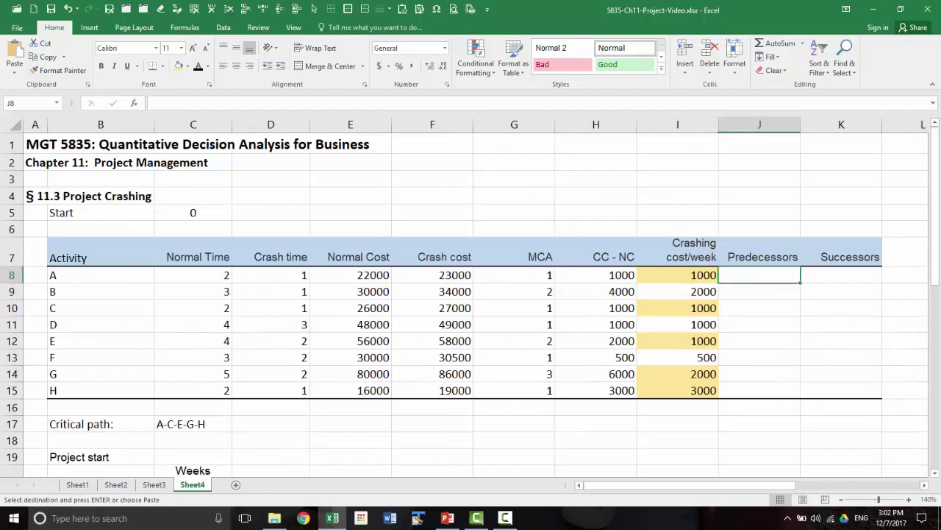
key(ctrl+v)
click(781, 424)
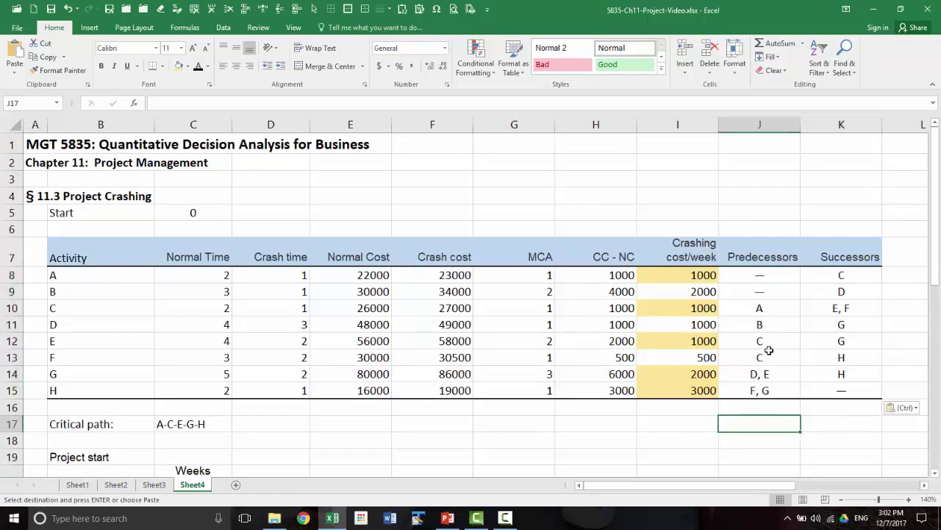
Step: Link cell B21 of the lower Activity table to the first activity name with the formula =B8
scroll(375, 292, down, 2)
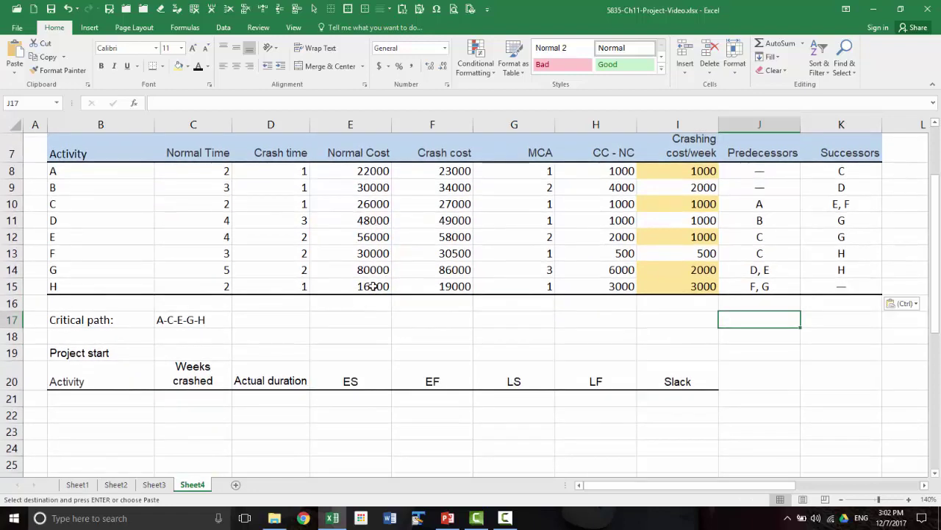
scroll(311, 395, down, 1)
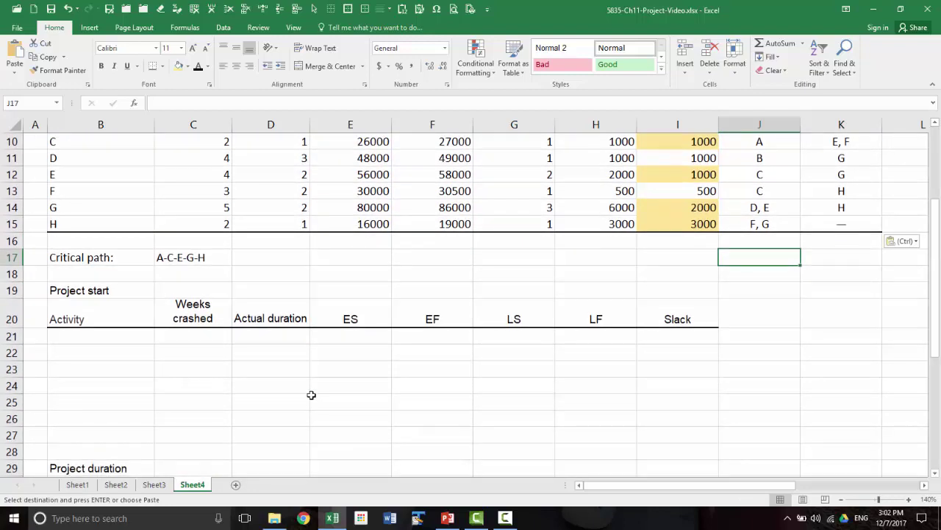
scroll(243, 400, down, 1)
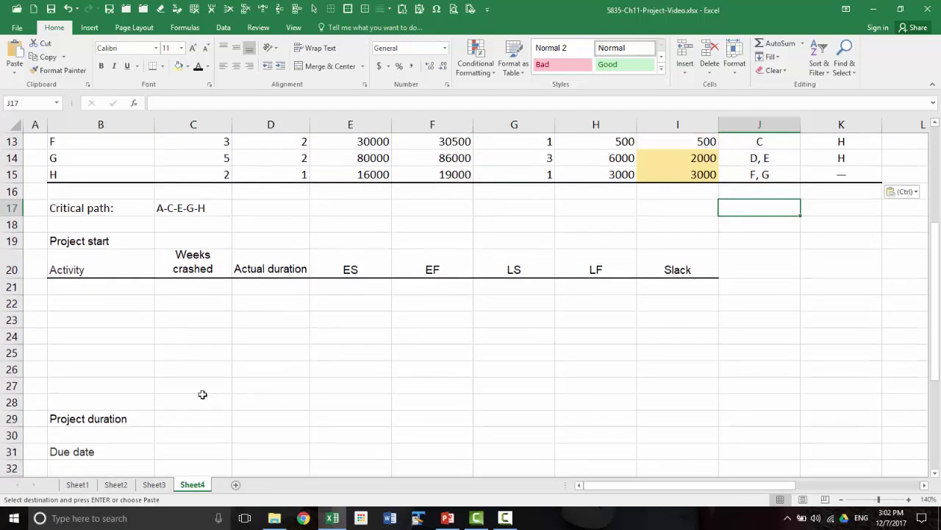
click(77, 287)
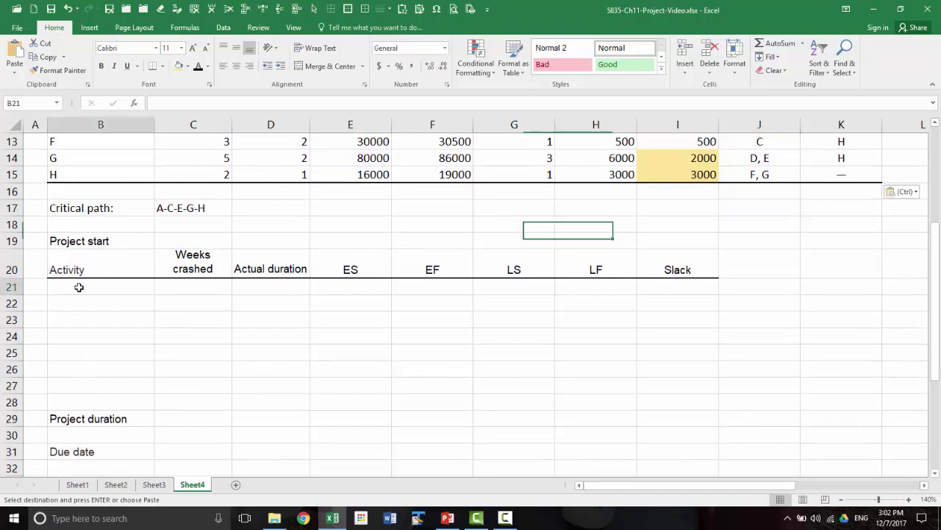
text(=)
scroll(74, 283, up, 3)
scroll(74, 283, up, 1)
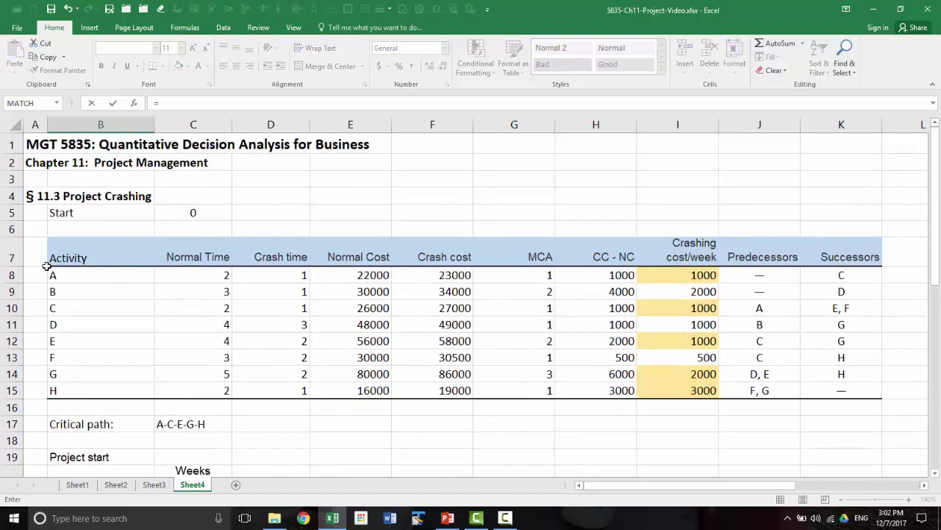
drag(43, 274, 49, 272)
key(Return)
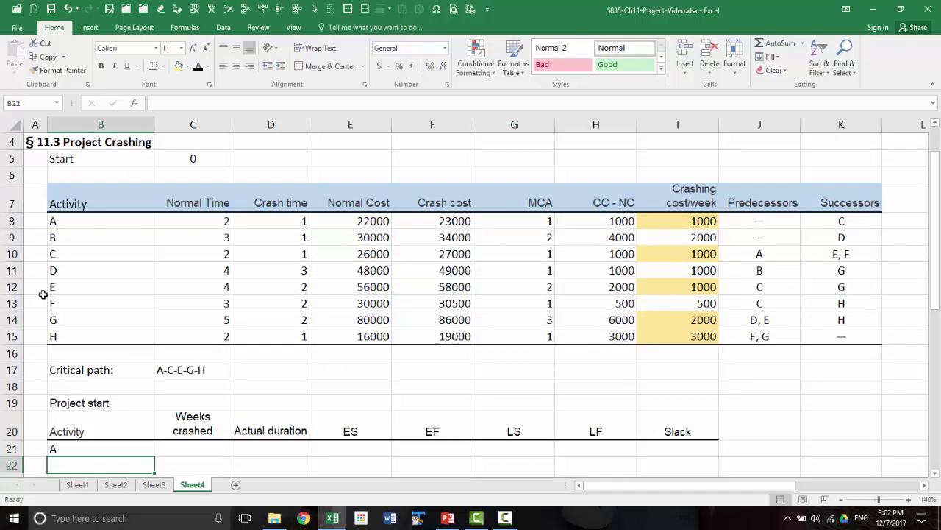
Step: Fill the activity name formula from B21 down through B28
scroll(77, 294, down, 3)
click(83, 287)
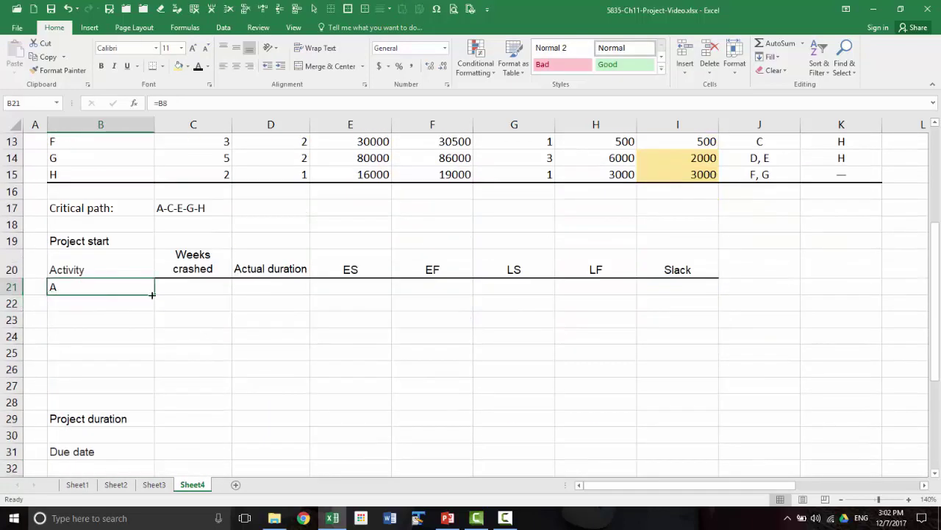
drag(154, 294, 154, 406)
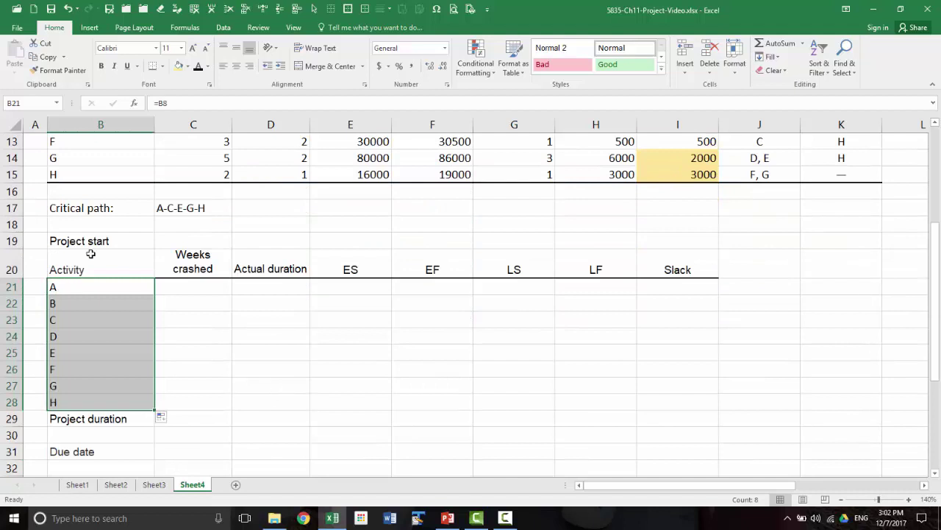
Step: Add a bottom border to the activity H row of the lower table, cells B28:I28
click(101, 396)
shift+click(674, 407)
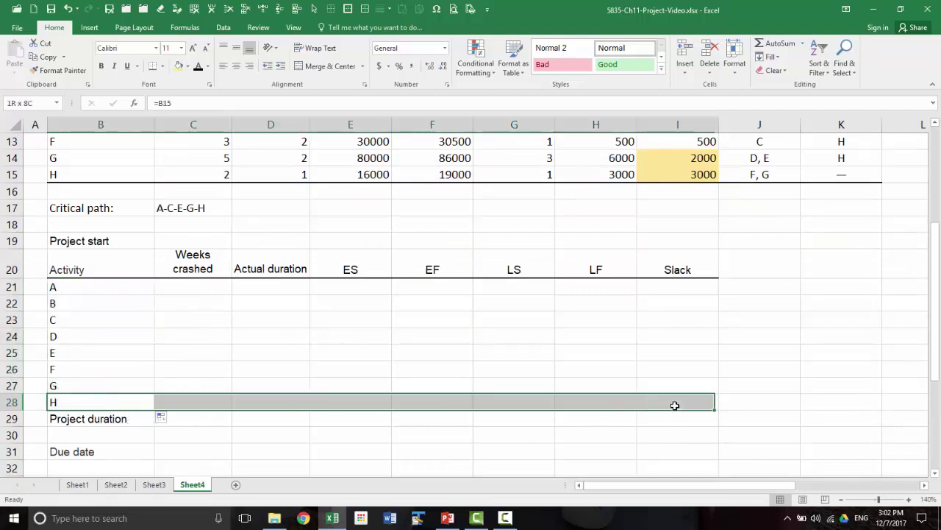
click(152, 68)
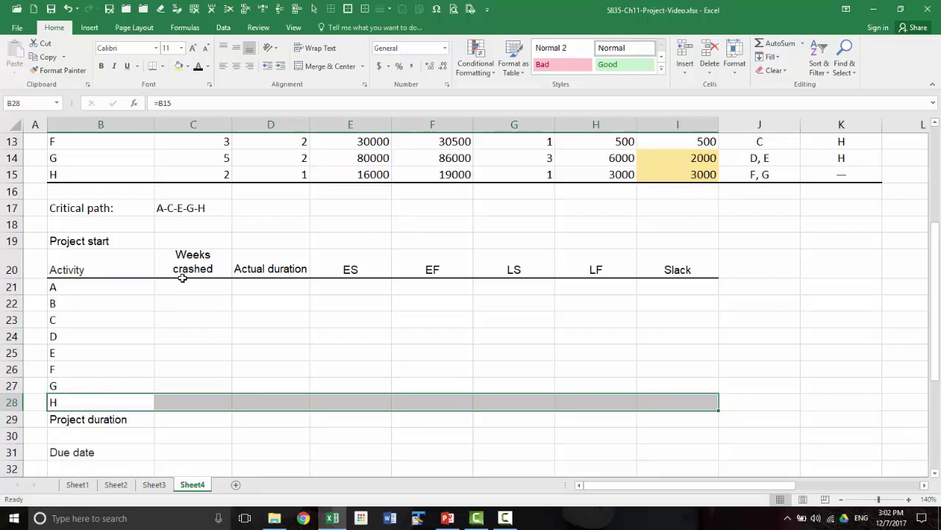
Step: Fill the Weeks crashed cells C21:C28 with yellow
drag(189, 283, 189, 398)
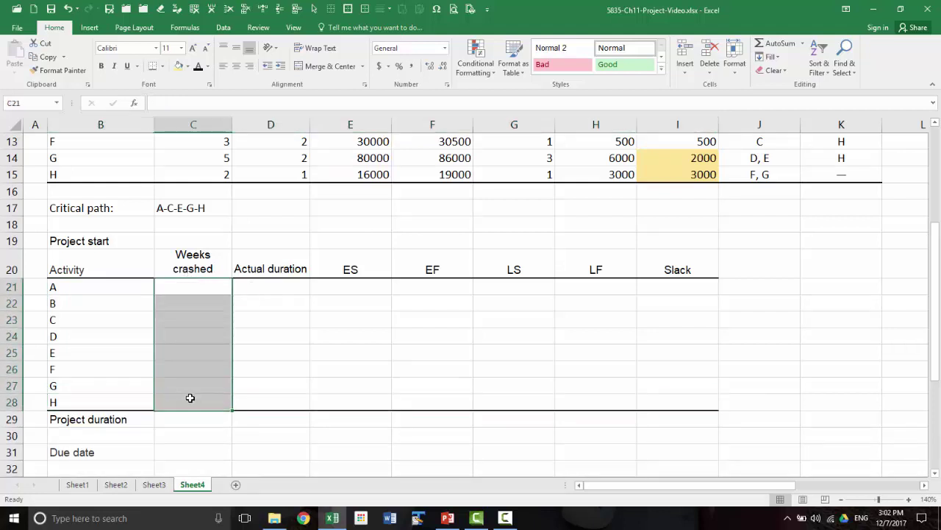
click(188, 68)
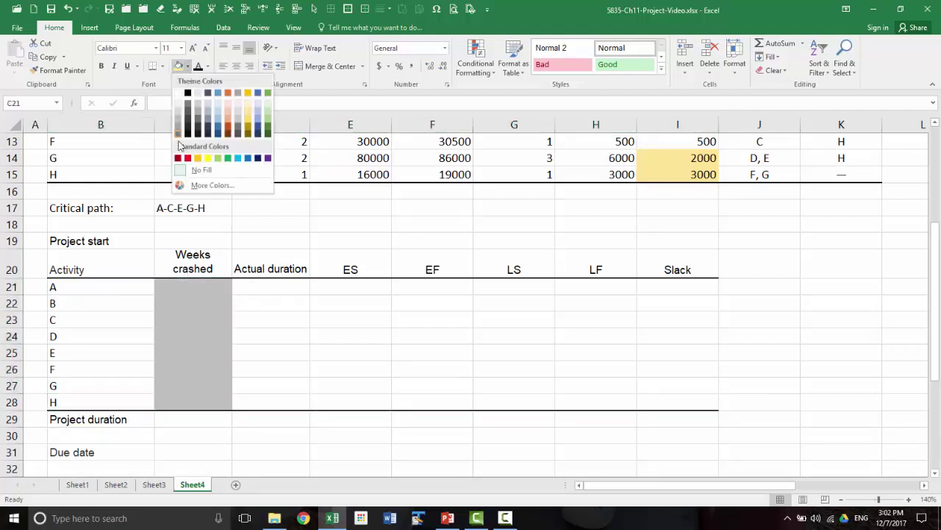
click(209, 159)
click(194, 324)
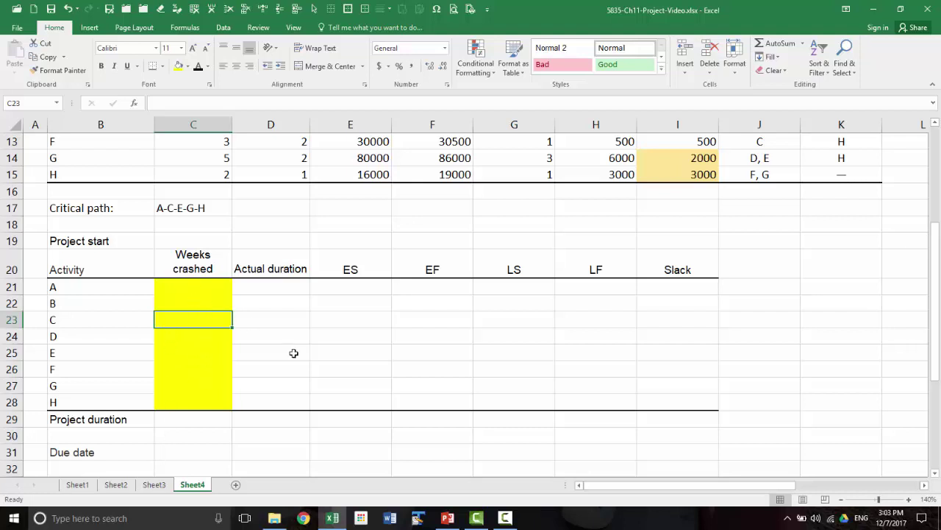
drag(208, 289, 208, 398)
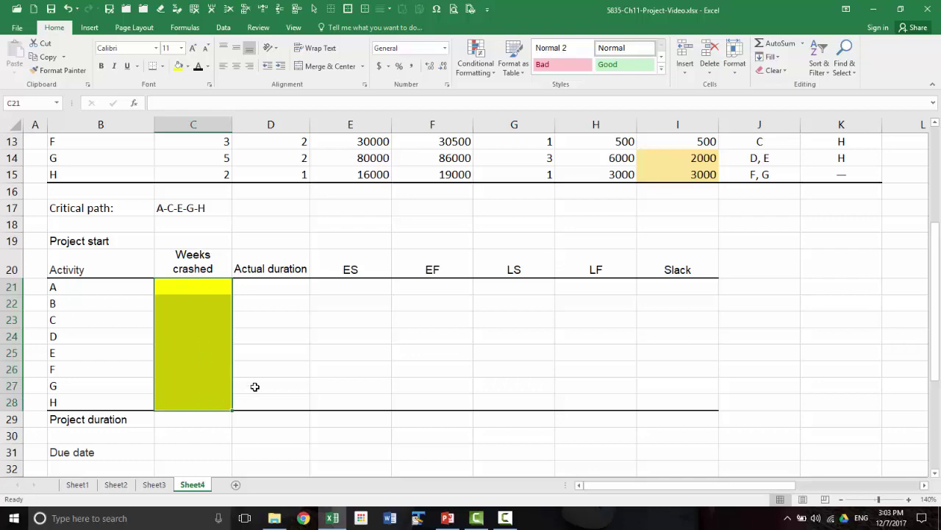
click(272, 288)
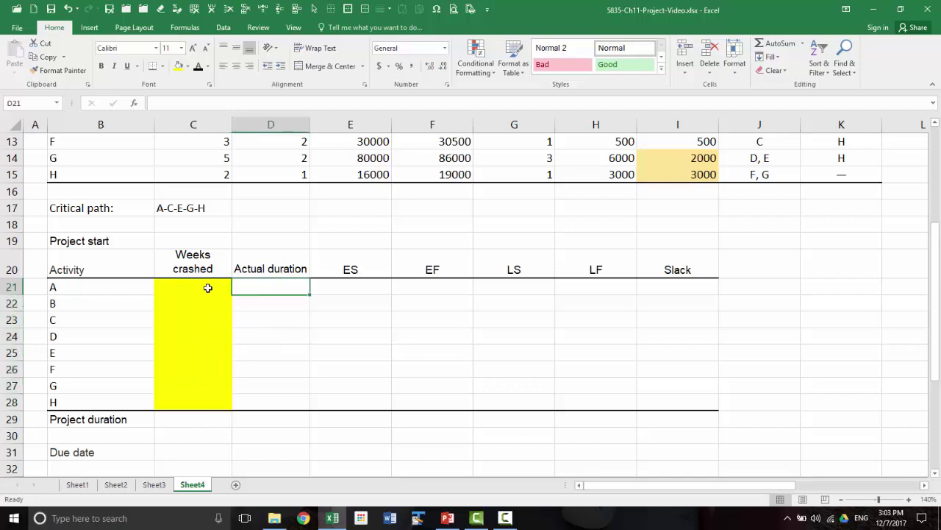
scroll(195, 287, up, 2)
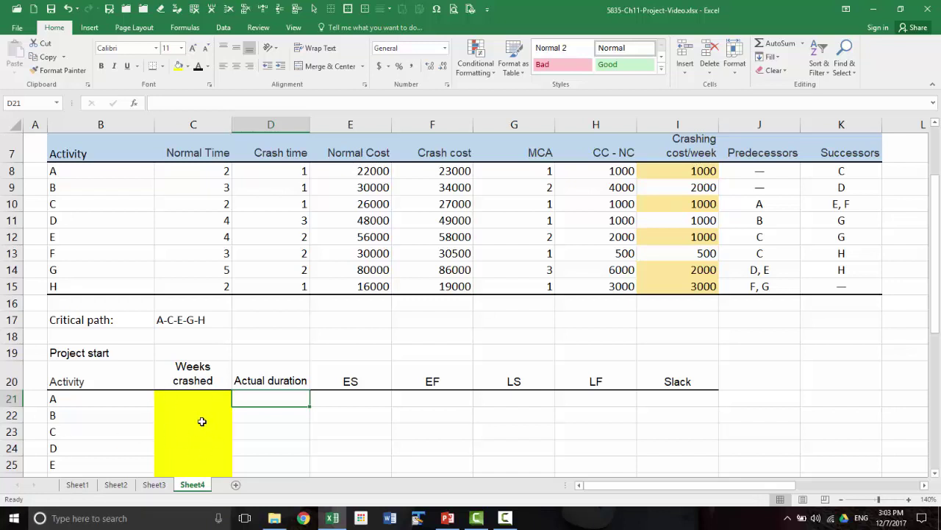
text(=)
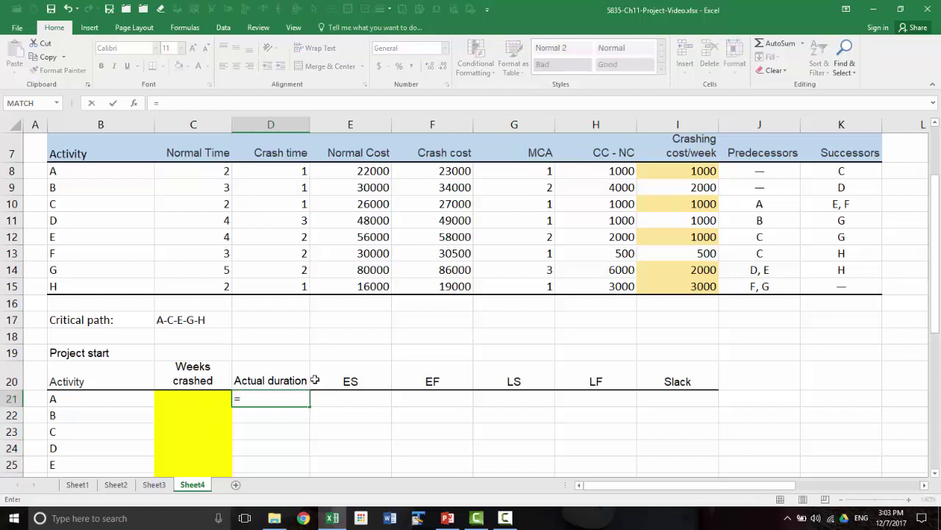
key(Escape)
Step: Change the column header in D20 to "Actual time"
click(274, 380)
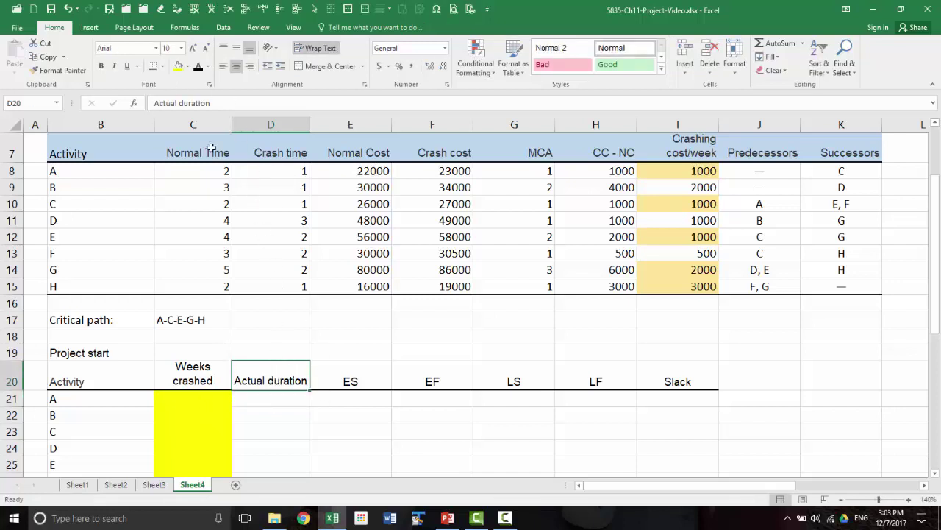
double_click(182, 103)
text(time)
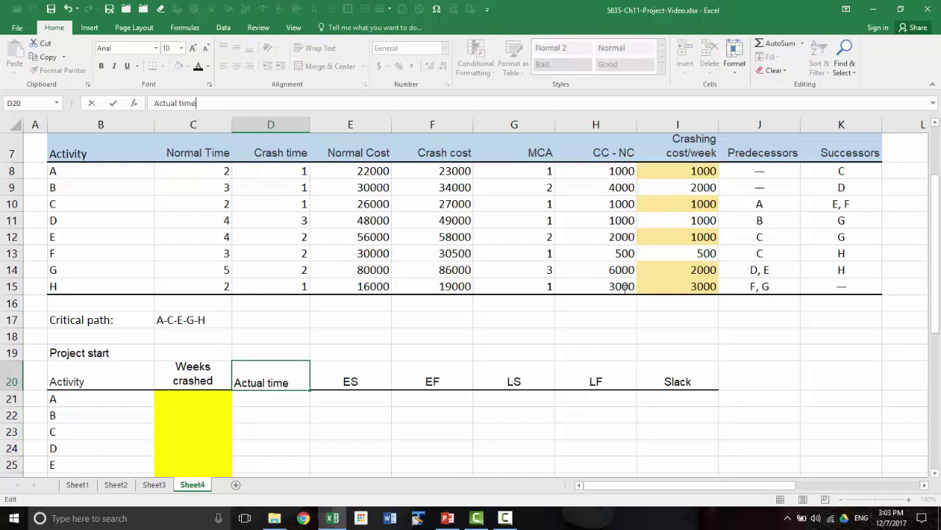
key(Return)
Step: Enter =C8-C21 in D21 as activity A's actual time and right-align the Actual time header
text(=)
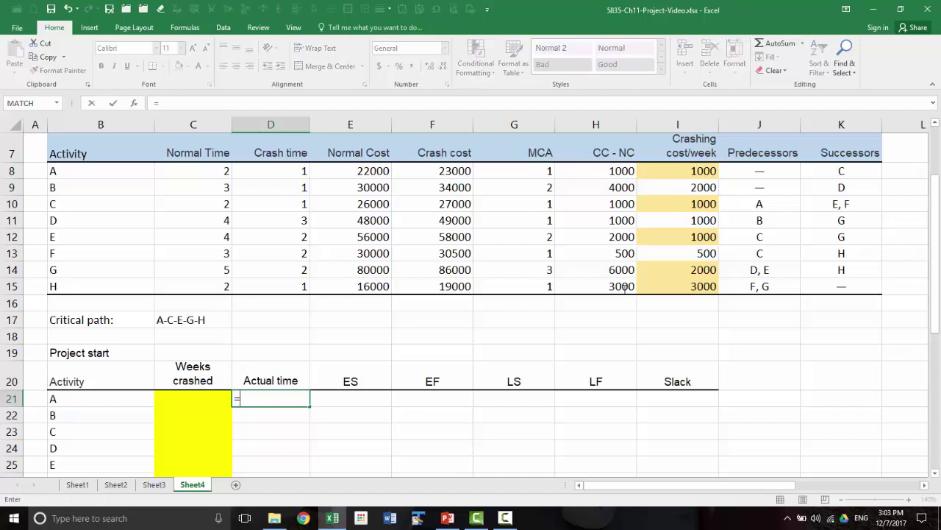
click(202, 166)
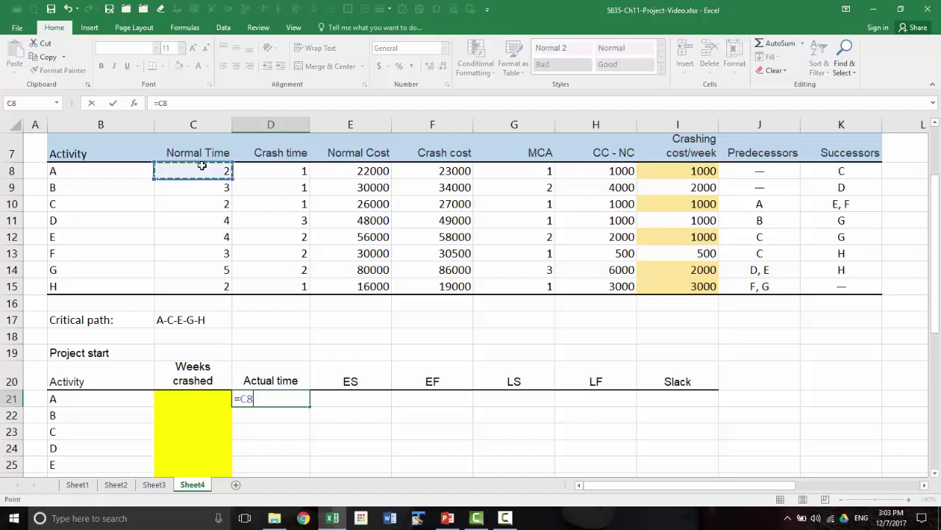
text(-)
click(199, 397)
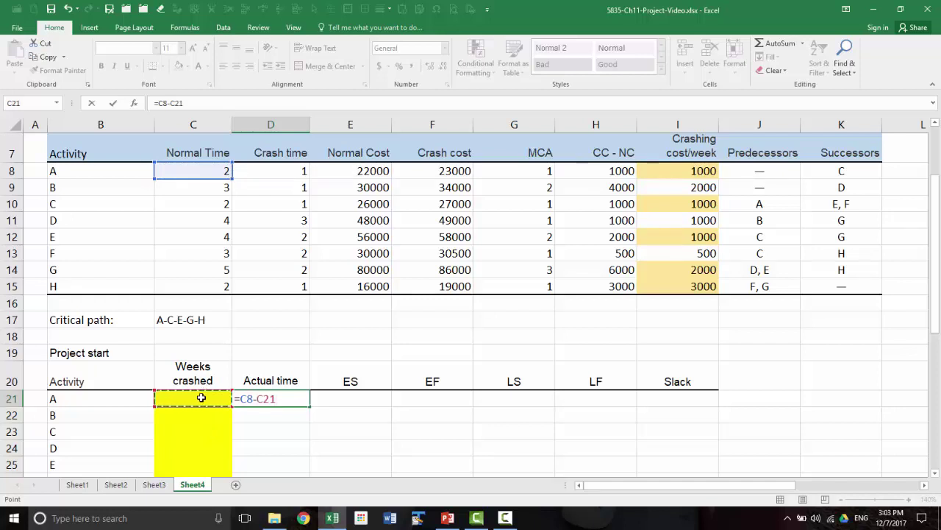
key(Return)
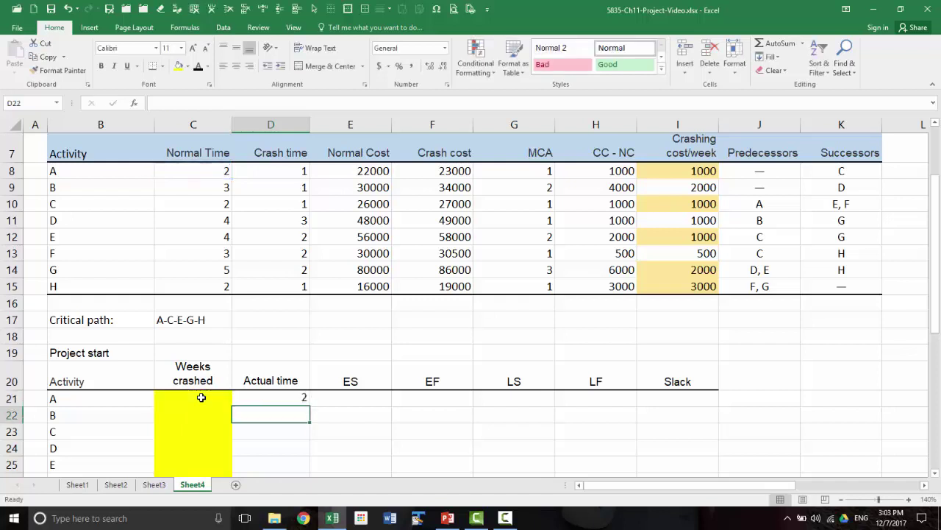
click(292, 371)
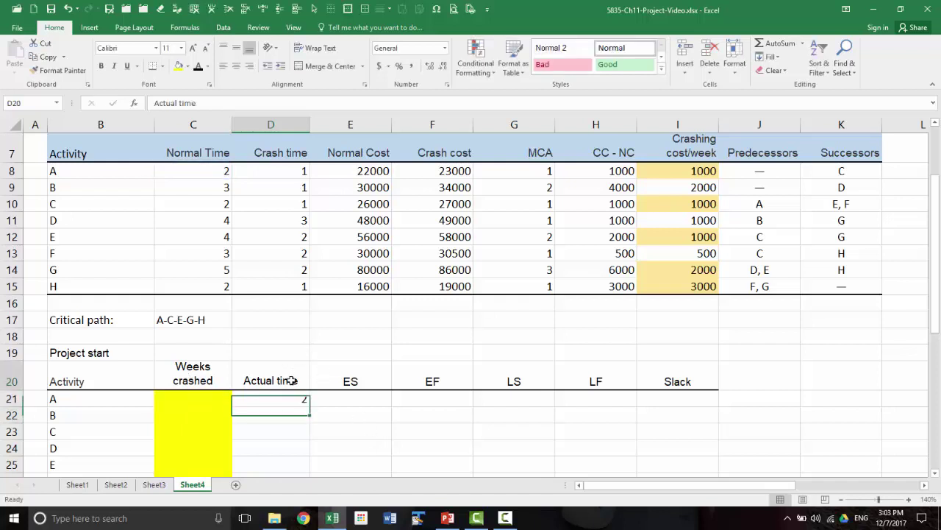
click(249, 66)
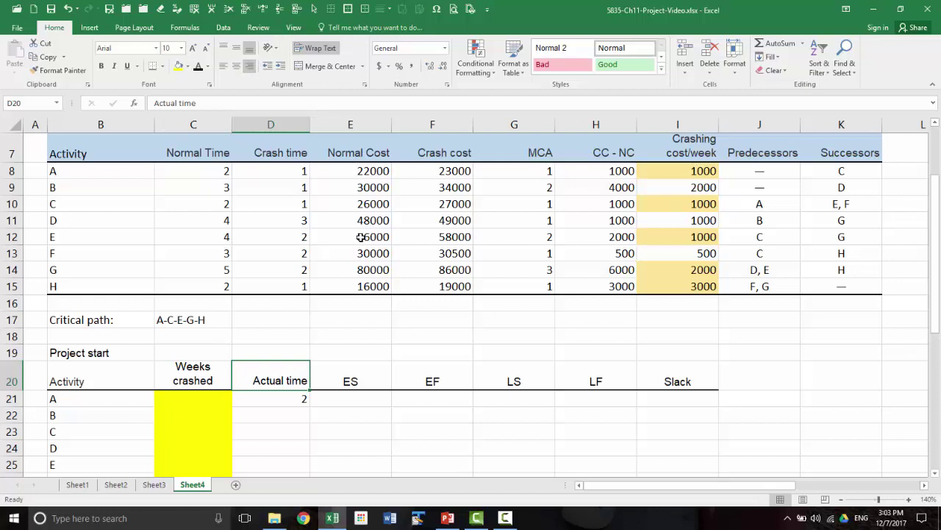
Step: Enter 1 as the weeks crashed for activity A in C21
scroll(374, 309, down, 1)
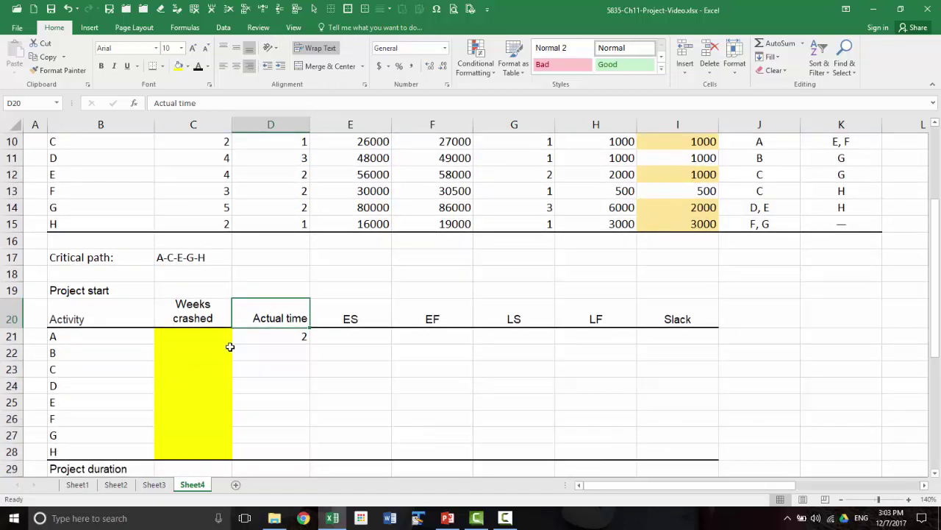
click(203, 337)
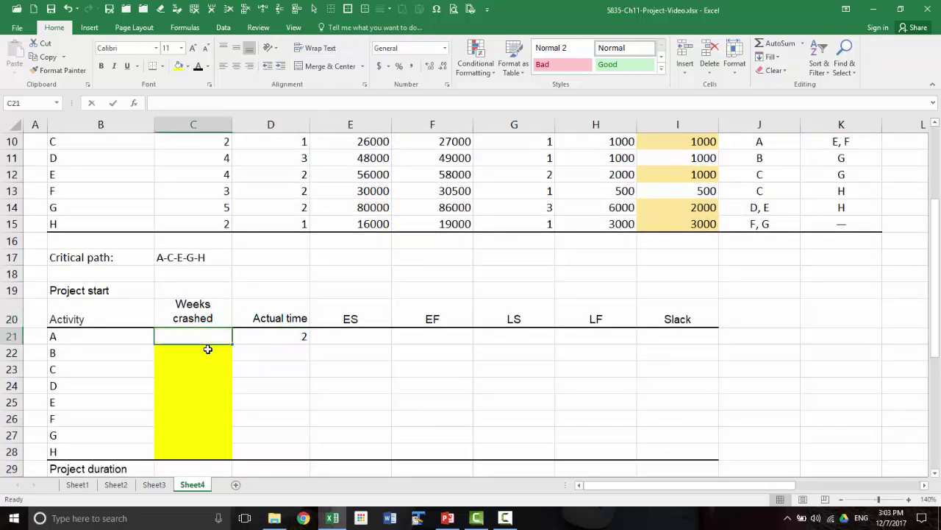
text(1)
key(Return)
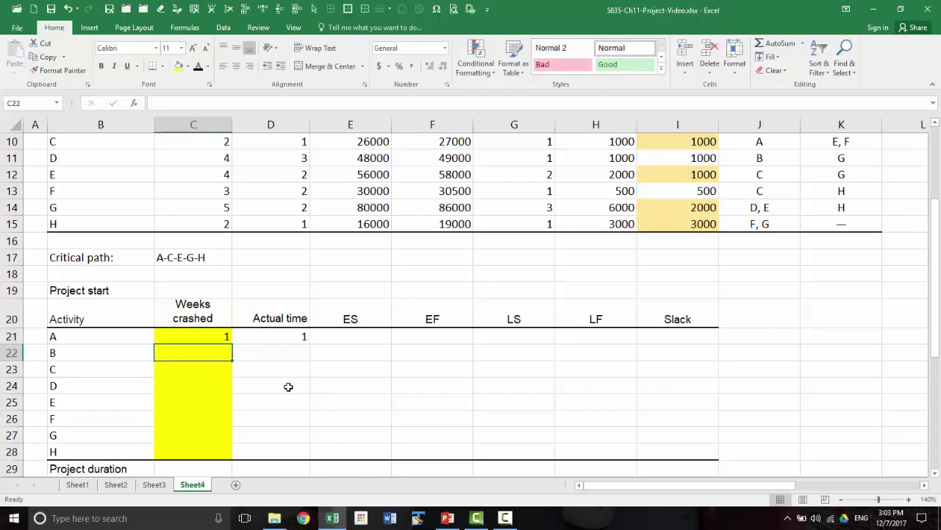
Step: Clear activity A's Weeks crashed entry in C21
click(284, 337)
scroll(273, 381, up, 3)
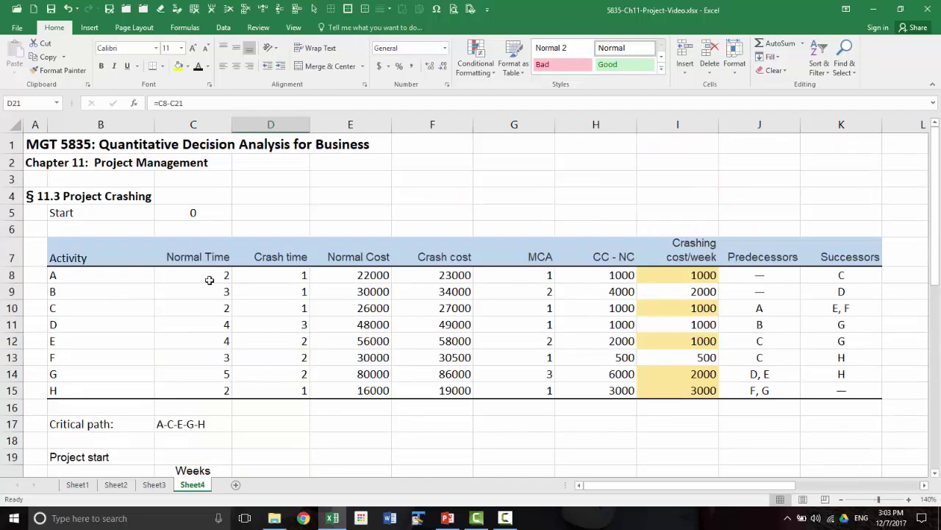
scroll(213, 271, down, 2)
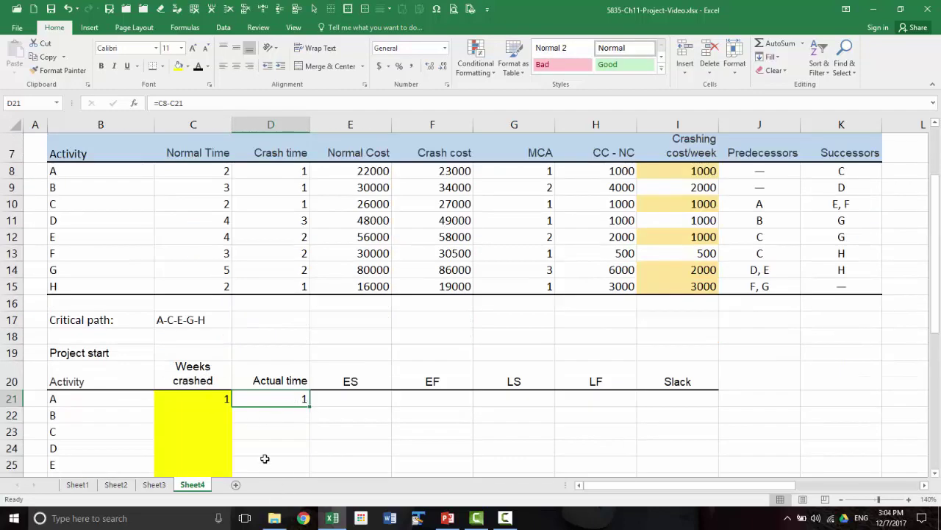
click(197, 398)
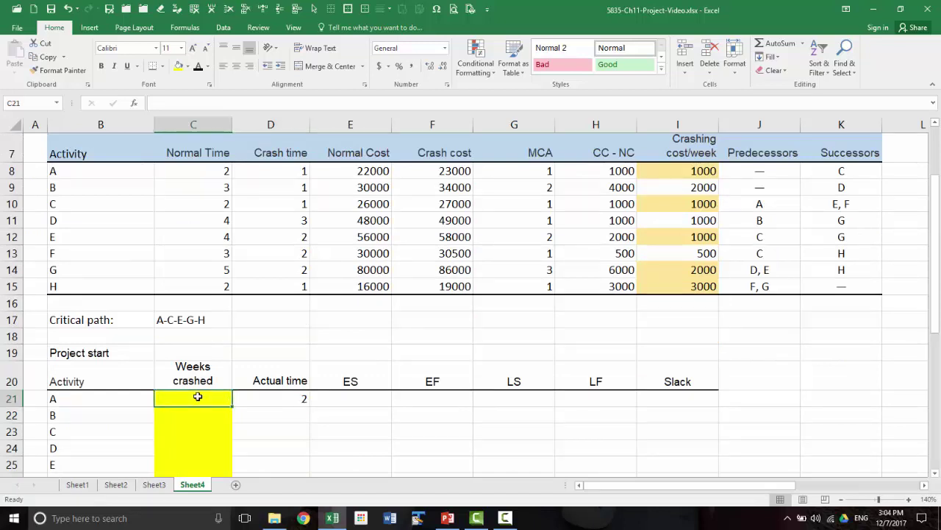
Step: Copy the Actual time formula from D21 down through D28 for activities B to H
scroll(220, 390, down, 1)
click(269, 337)
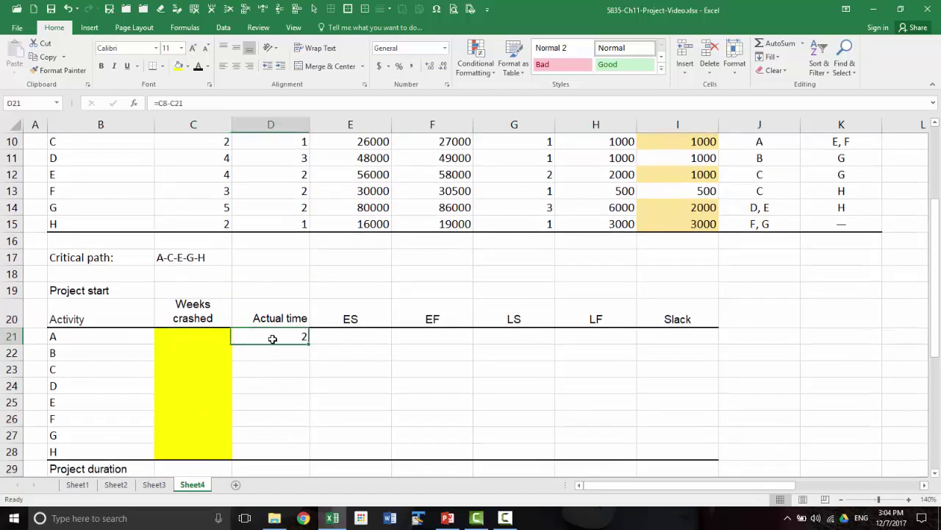
drag(309, 347, 302, 460)
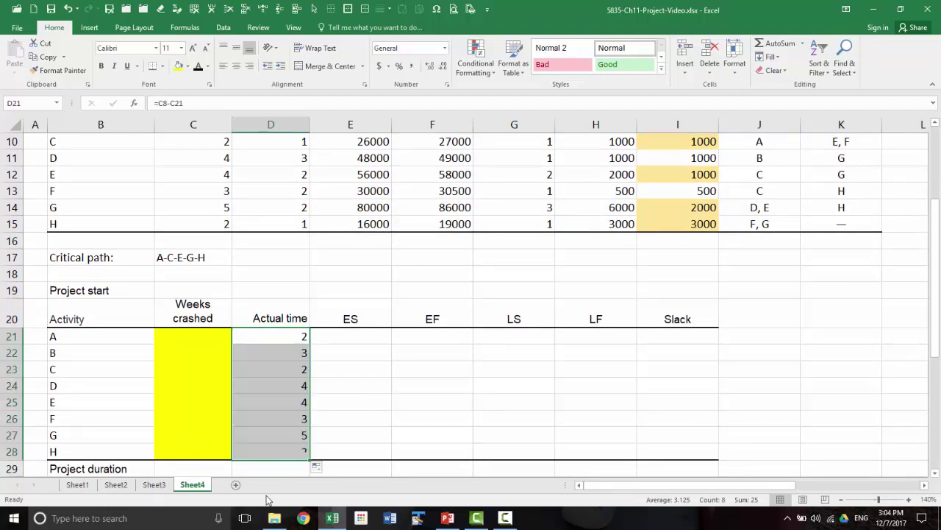
click(289, 455)
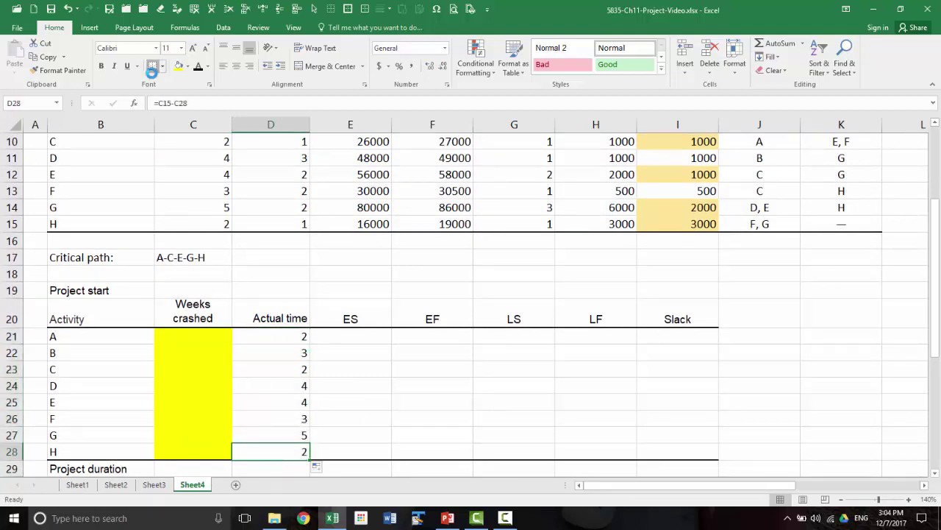
click(297, 340)
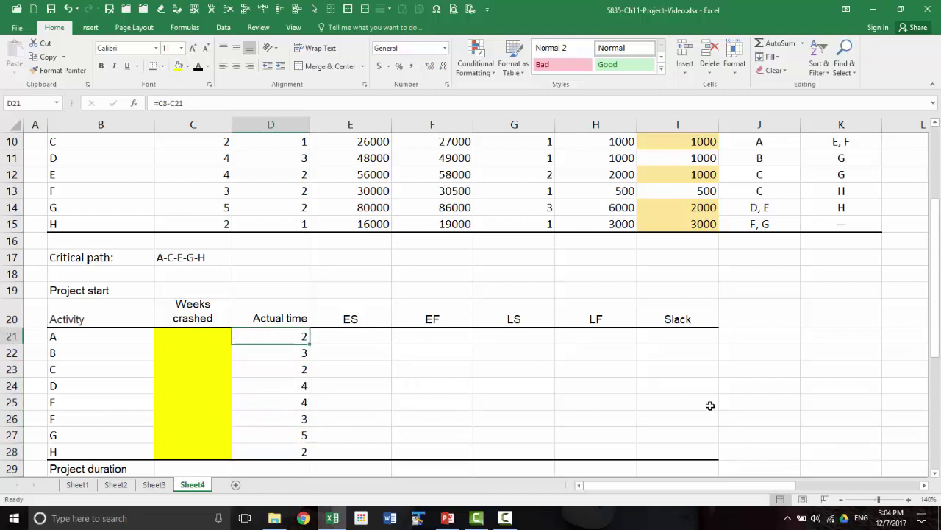
scroll(710, 405, up, 1)
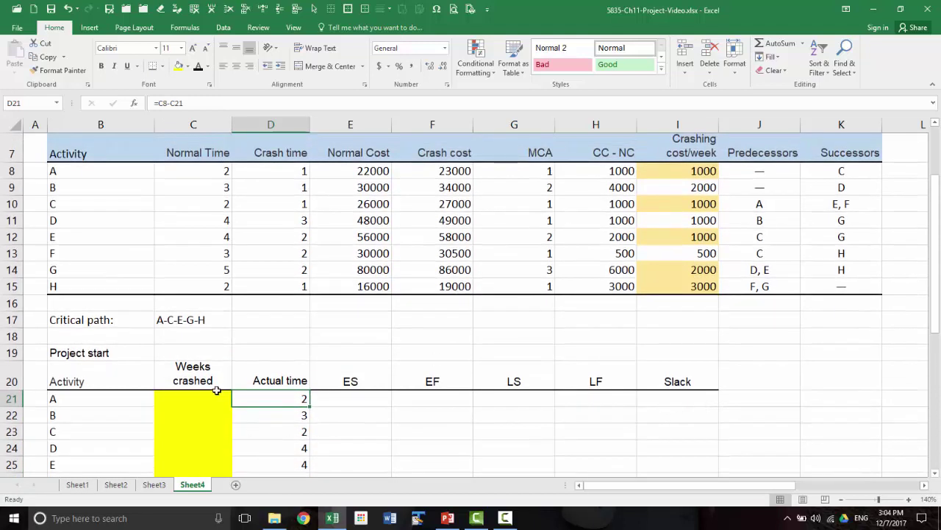
click(205, 403)
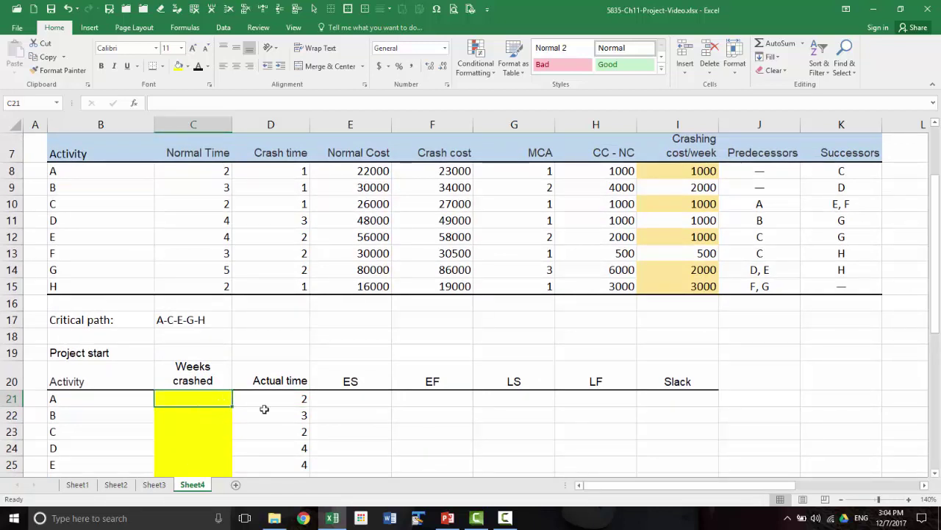
click(286, 399)
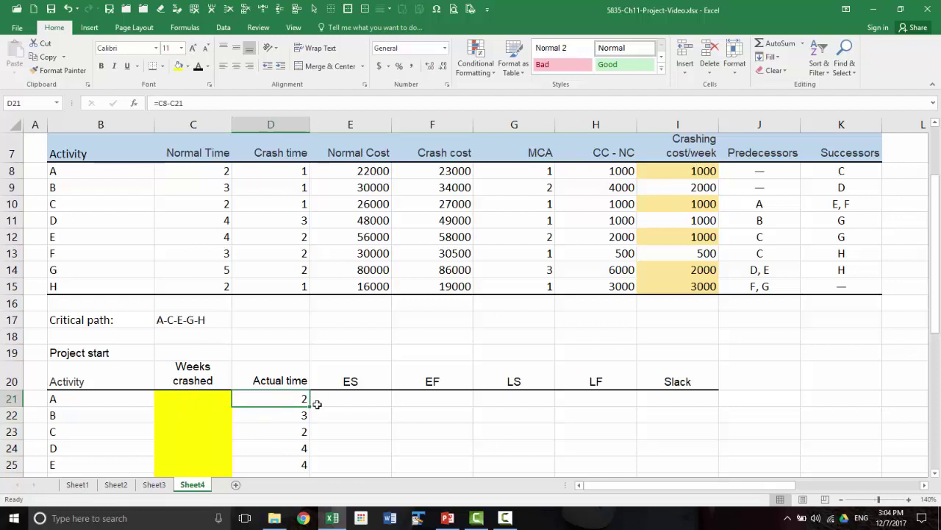
drag(345, 406, 519, 464)
scroll(645, 412, down, 2)
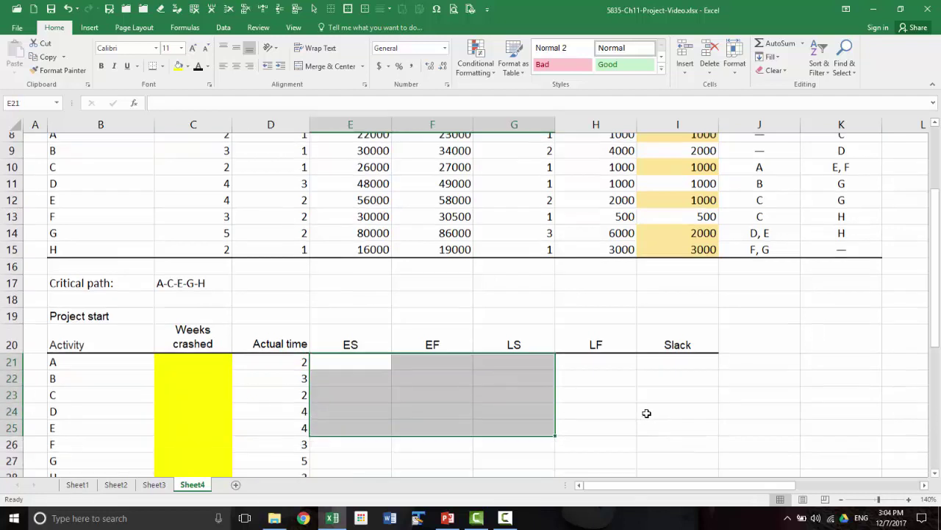
click(350, 289)
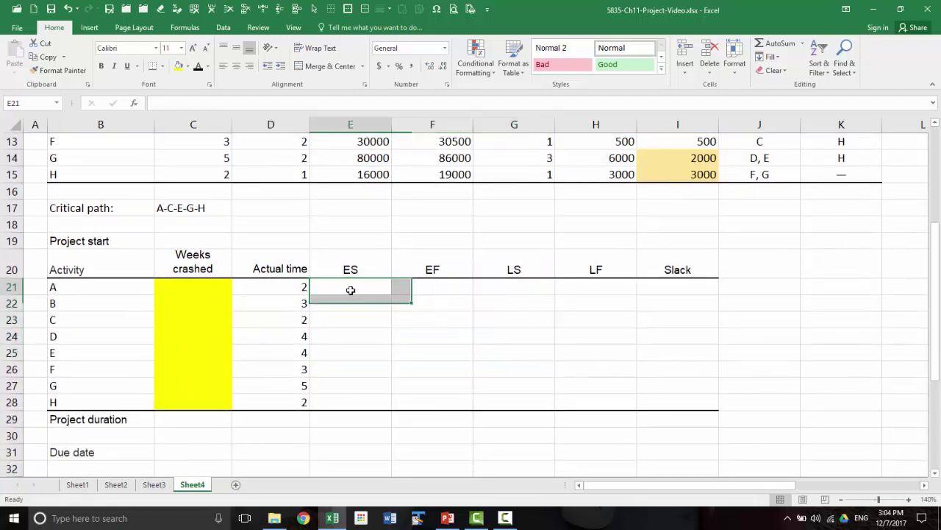
text(=)
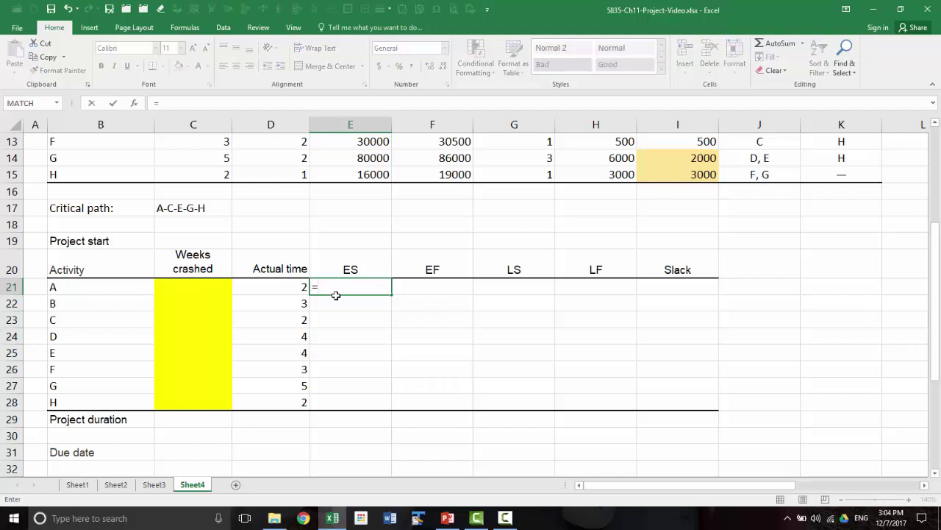
key(Escape)
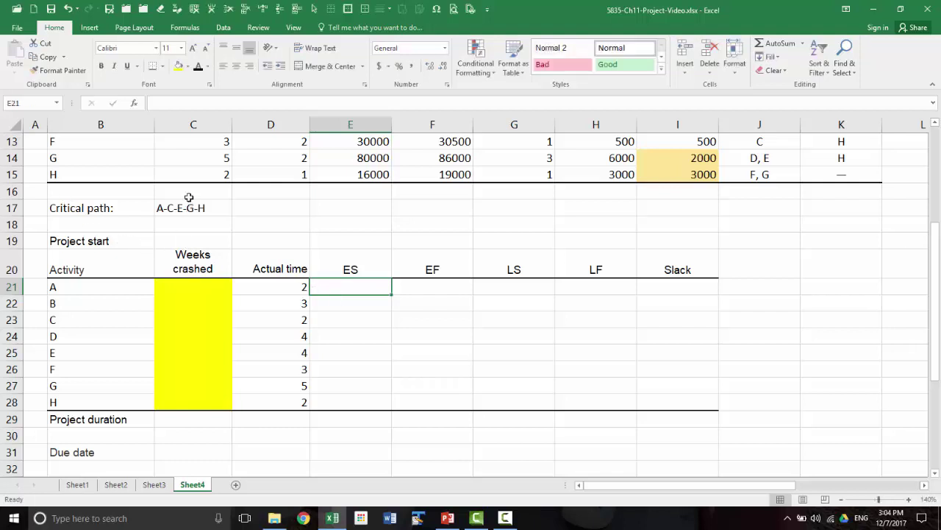
Step: Enter 0 as the project start in C19, and outline C19 and the Project duration cell C29 with an outside border
click(177, 243)
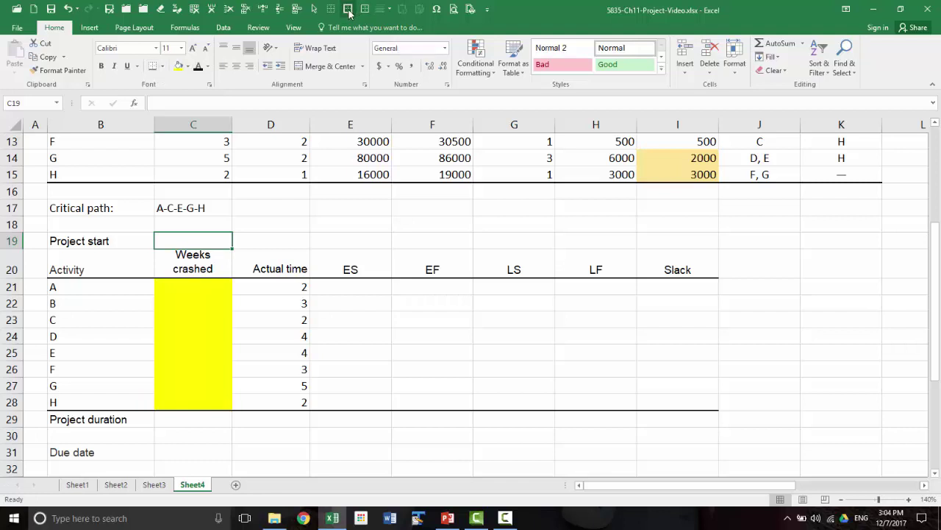
text(0)
key(Return)
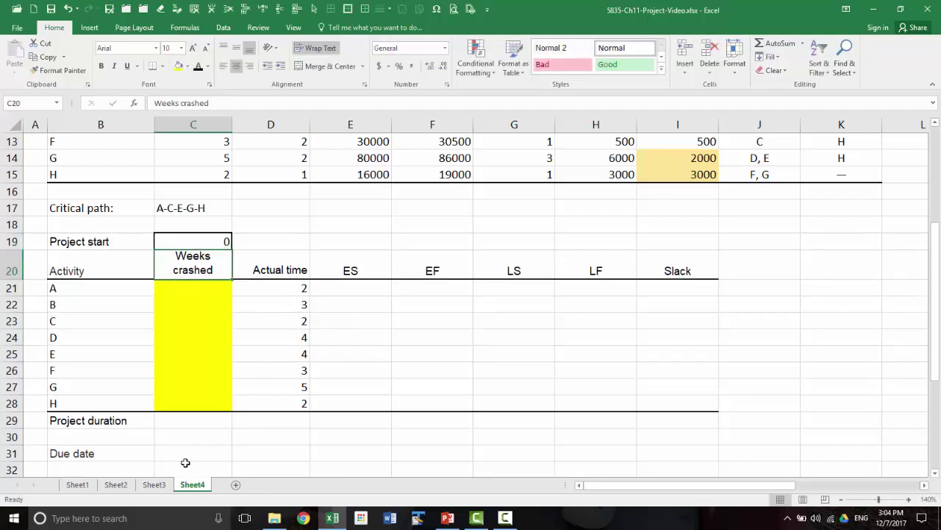
click(187, 424)
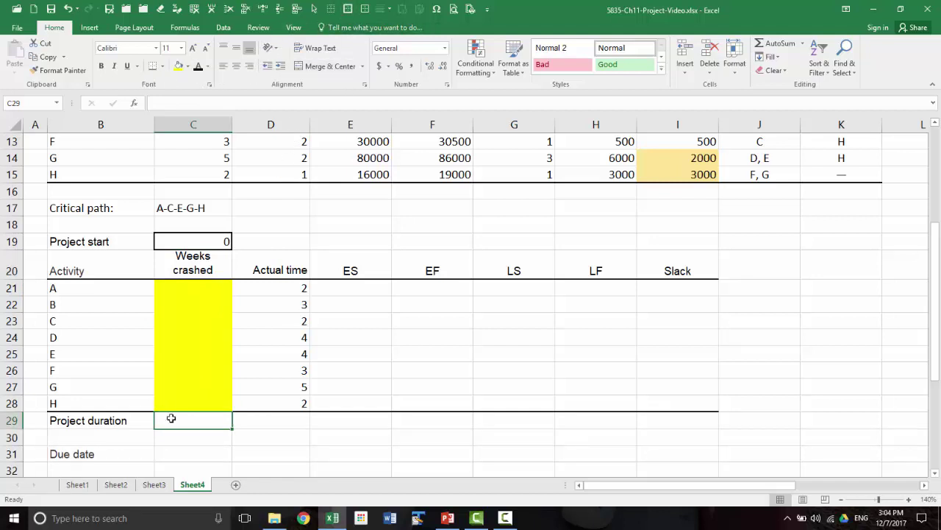
click(317, 446)
Step: Enter =C19 as activity A's ES in E21 and right-align the ES through Slack headers in E20:I20
click(366, 286)
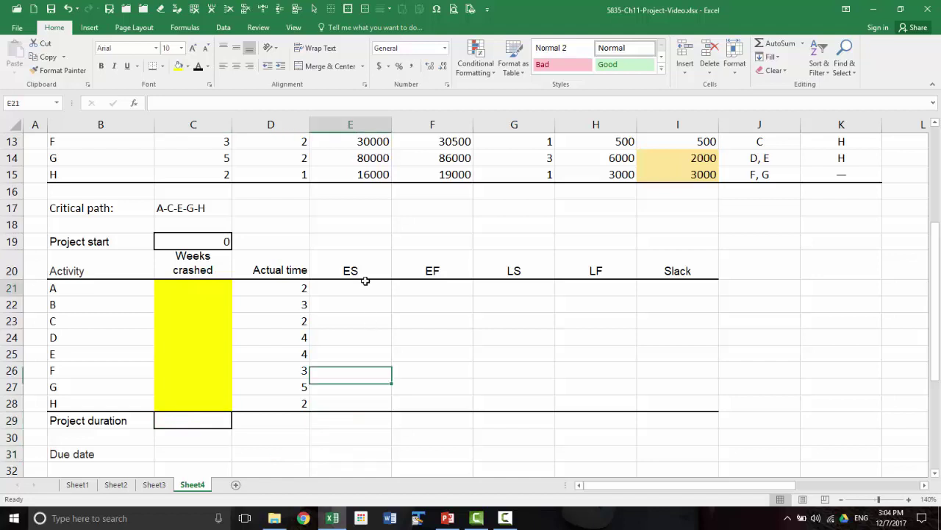
text(=)
click(195, 241)
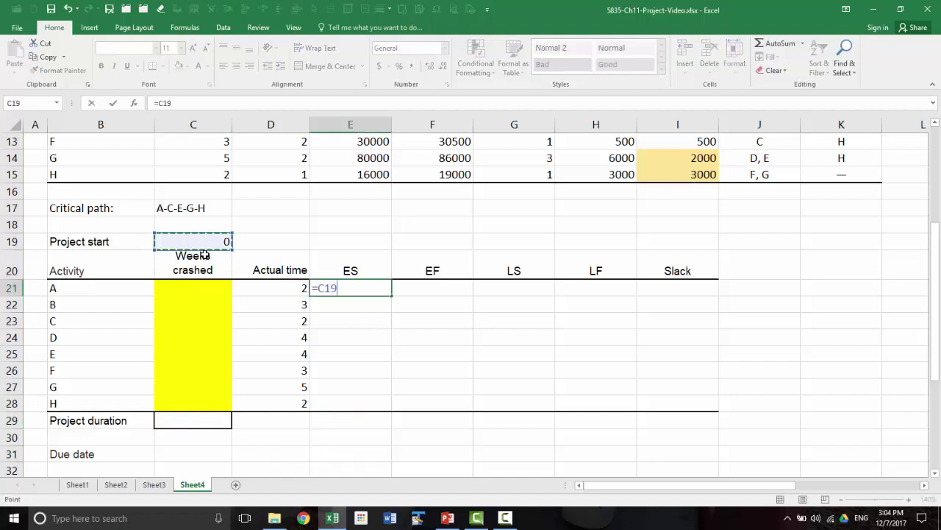
key(Return)
drag(354, 274, 676, 273)
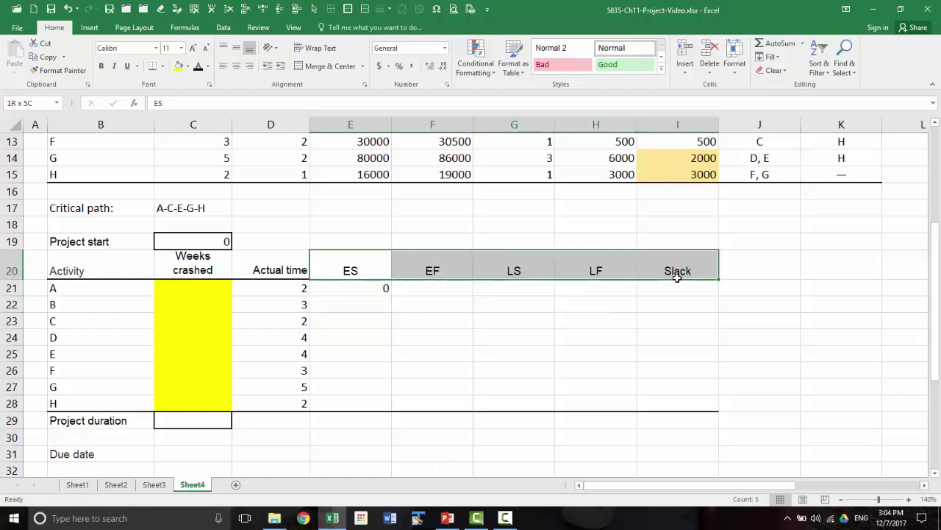
click(249, 66)
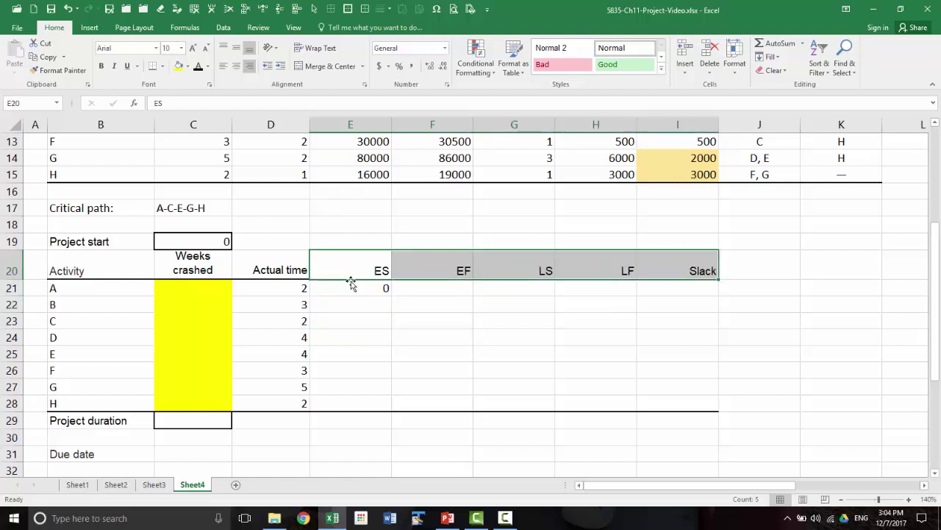
Step: Enter =E21+D21 in F21 as activity A's EF
scroll(618, 317, up, 3)
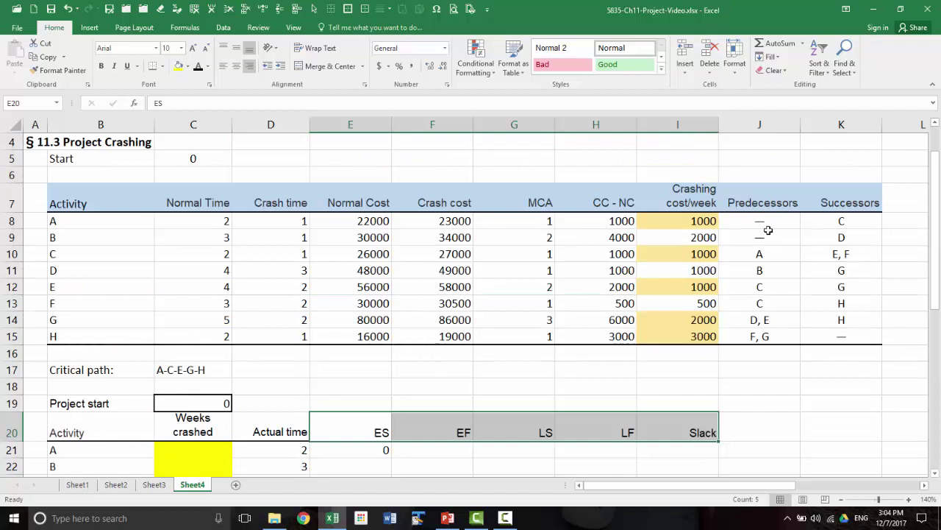
click(446, 452)
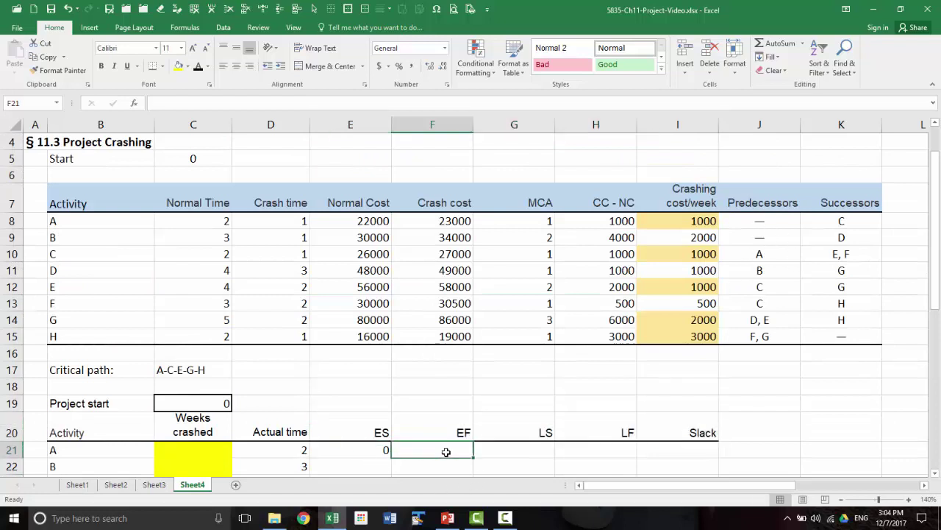
text(=)
key(Left)
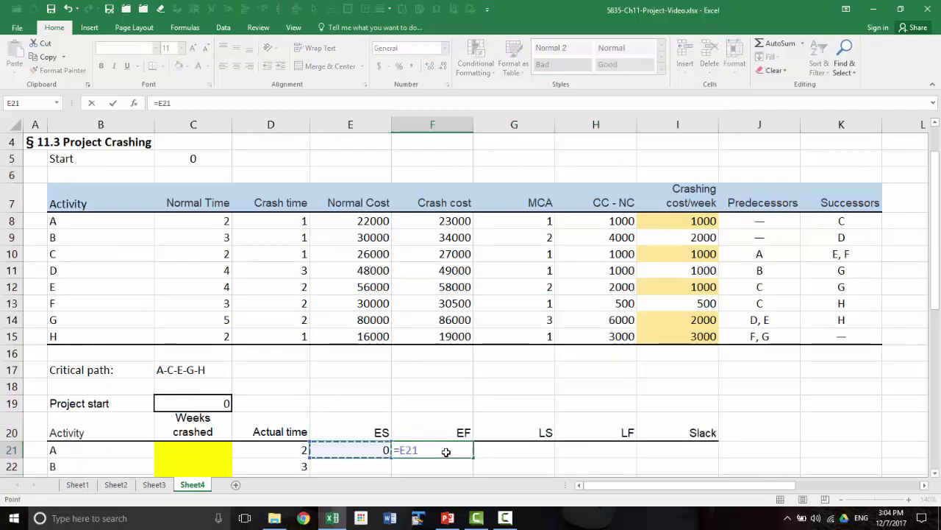
text(+)
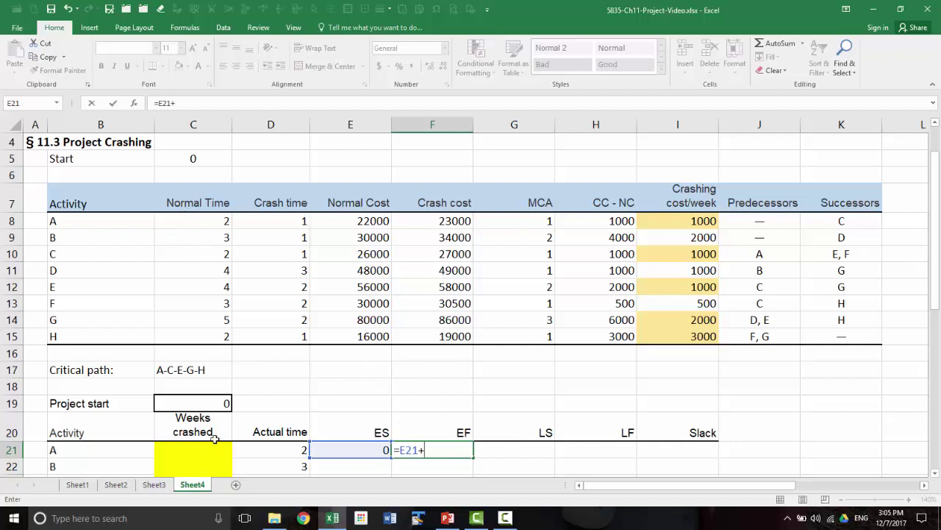
click(294, 449)
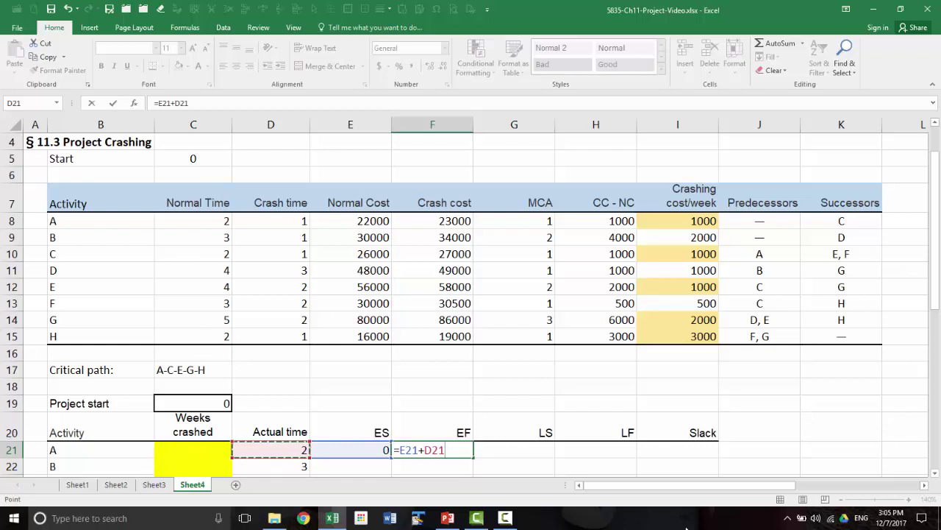
key(Return)
Step: Copy the EF formula from F21 down through F28 for the remaining activities
scroll(664, 435, down, 2)
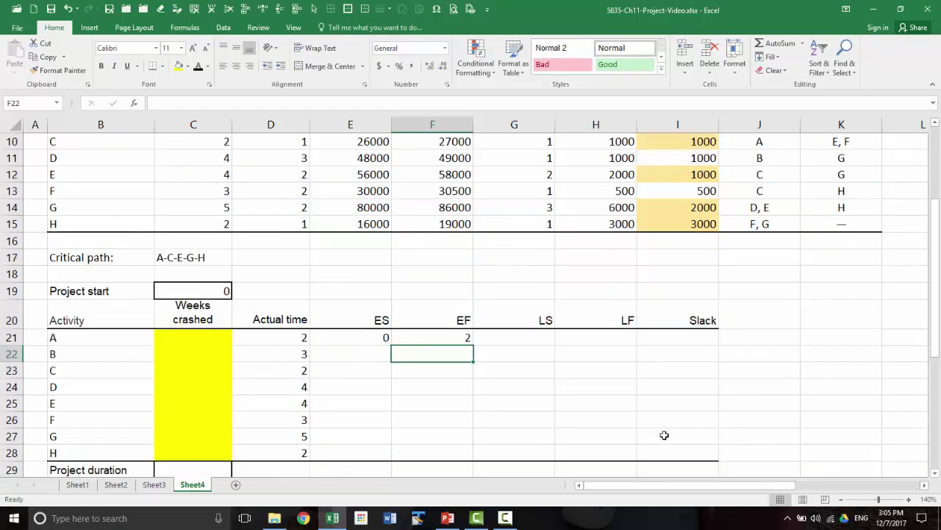
click(429, 340)
drag(473, 345, 475, 459)
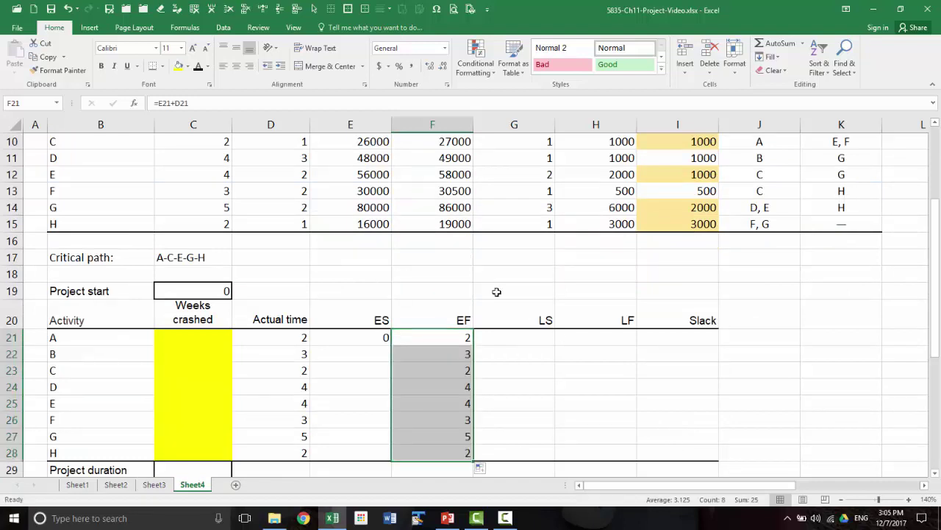
Step: Enter =C19 in E22 so activity B's ES is the project start
click(373, 354)
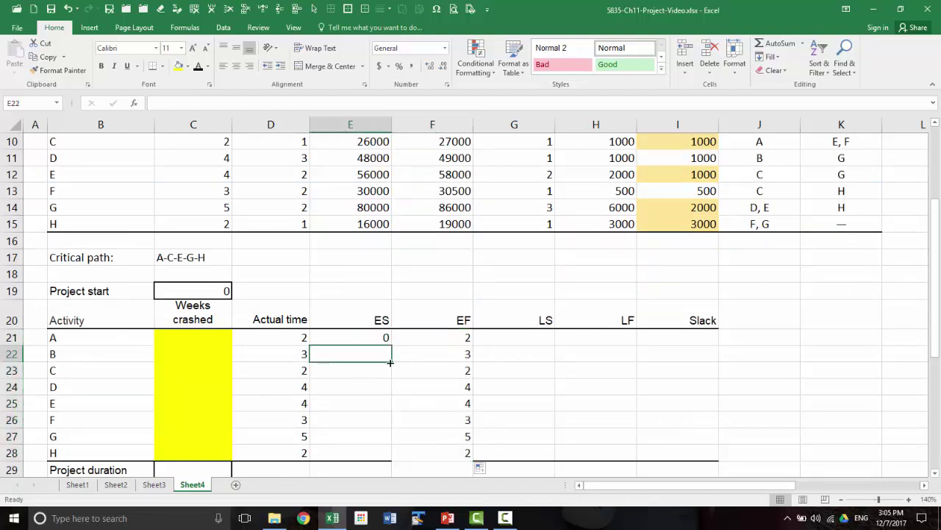
text(=)
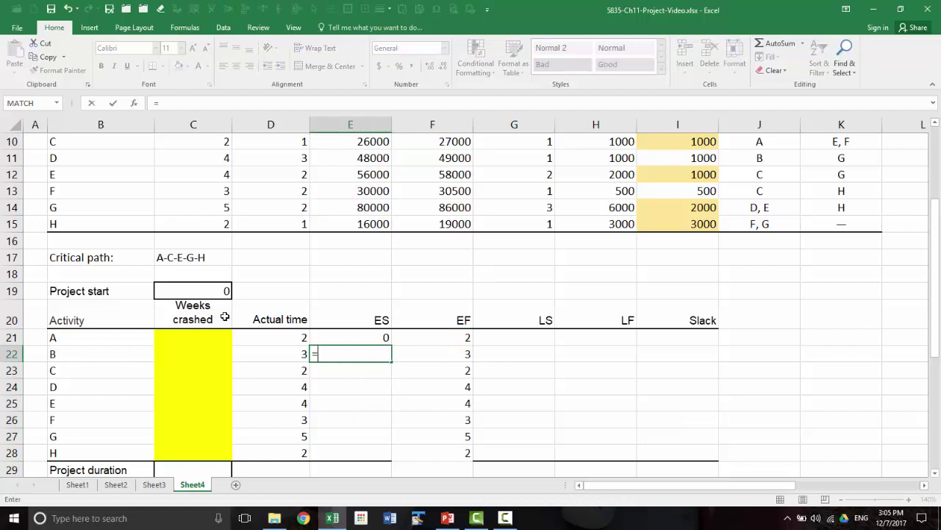
click(210, 293)
key(Return)
Step: Enter =F21 in E23 as activity C's ES and =F22 in E24 as activity D's ES
scroll(441, 295, up, 1)
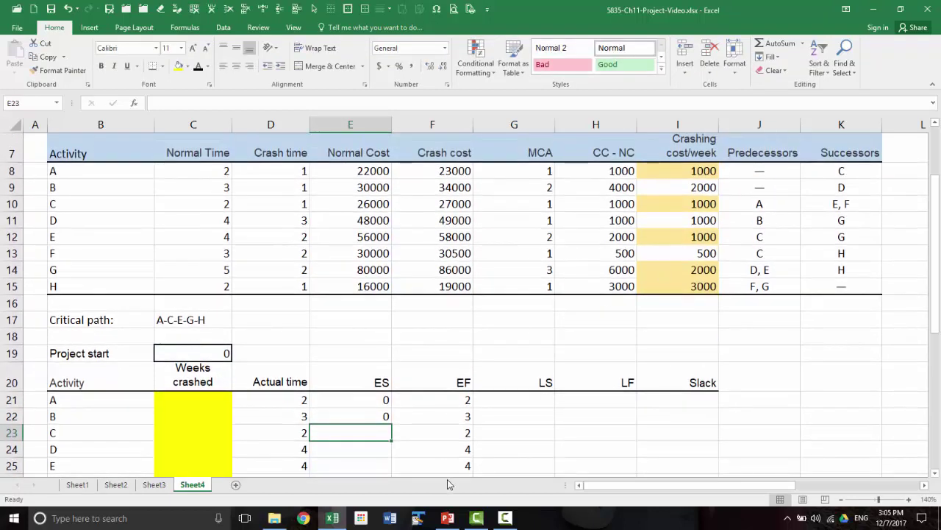
text(=)
click(470, 401)
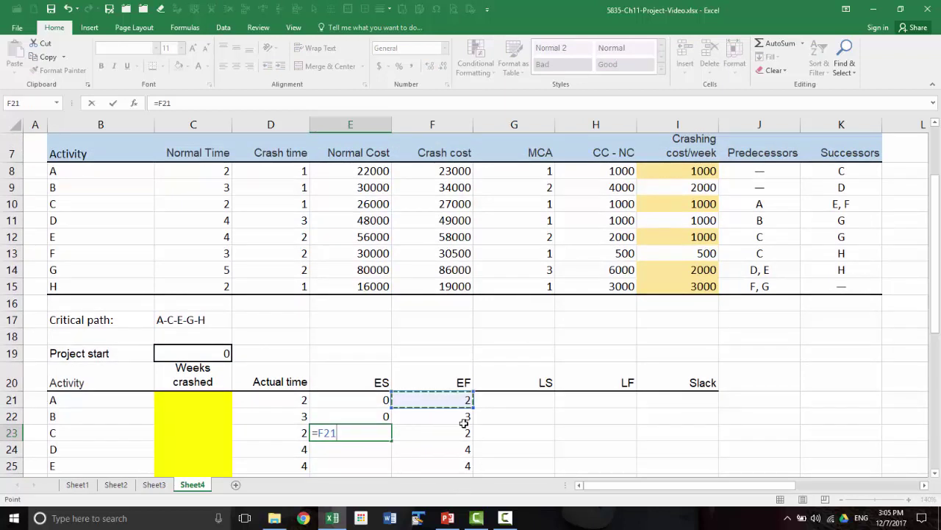
key(Return)
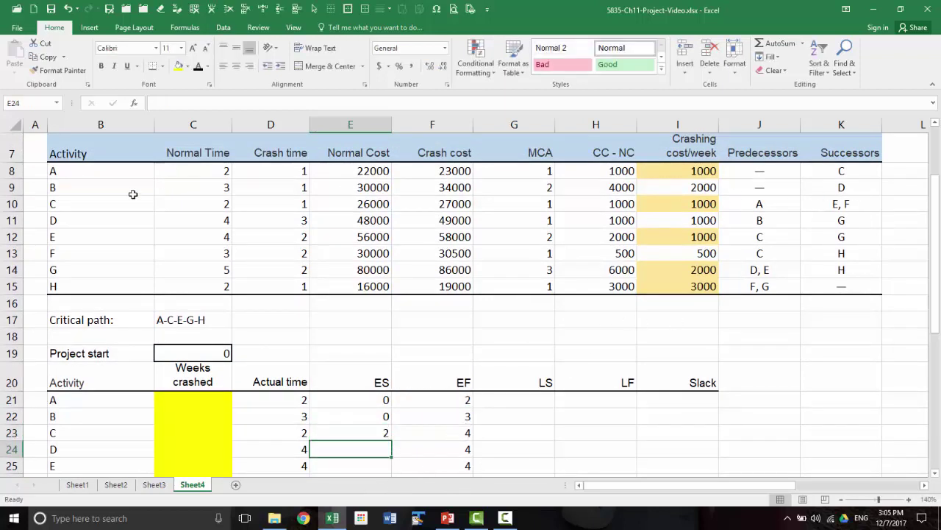
text(=)
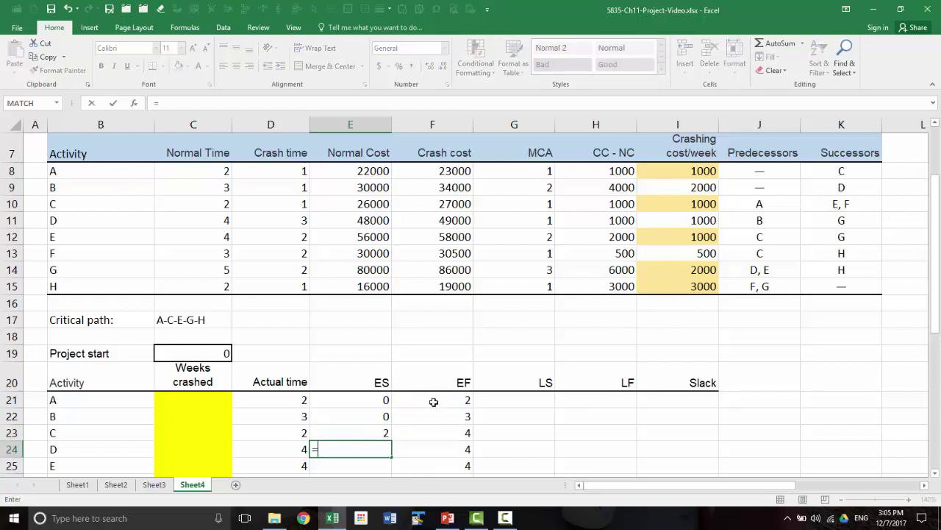
click(453, 416)
key(Return)
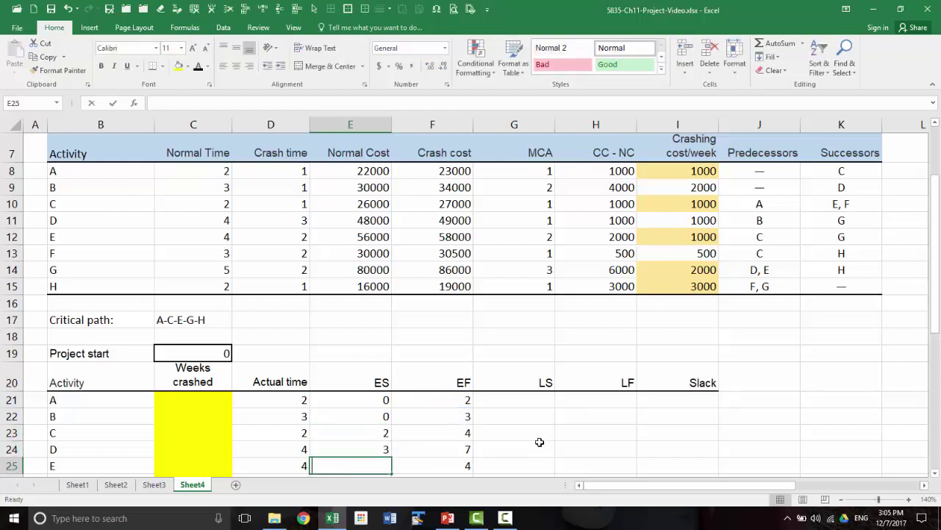
Step: Enter =F23 in both E25 and E26 as the ES of activities E and F
text(=)
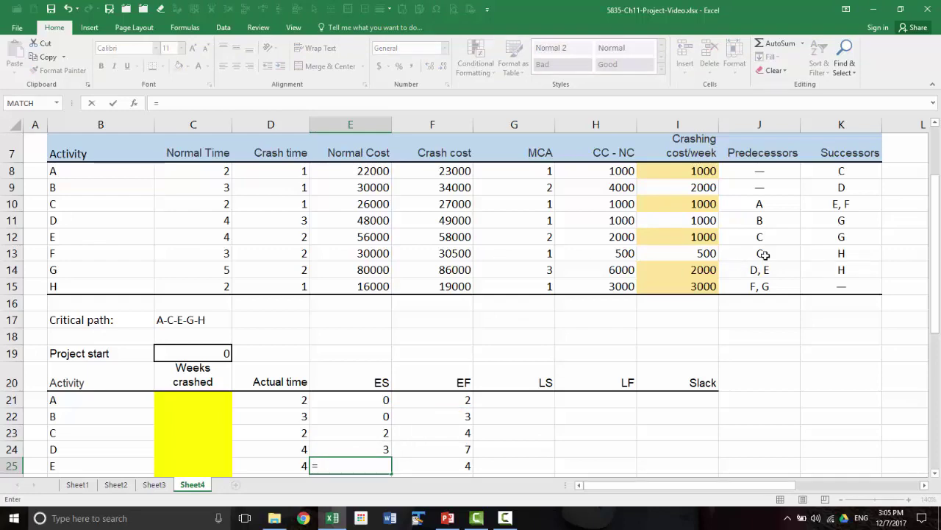
click(462, 434)
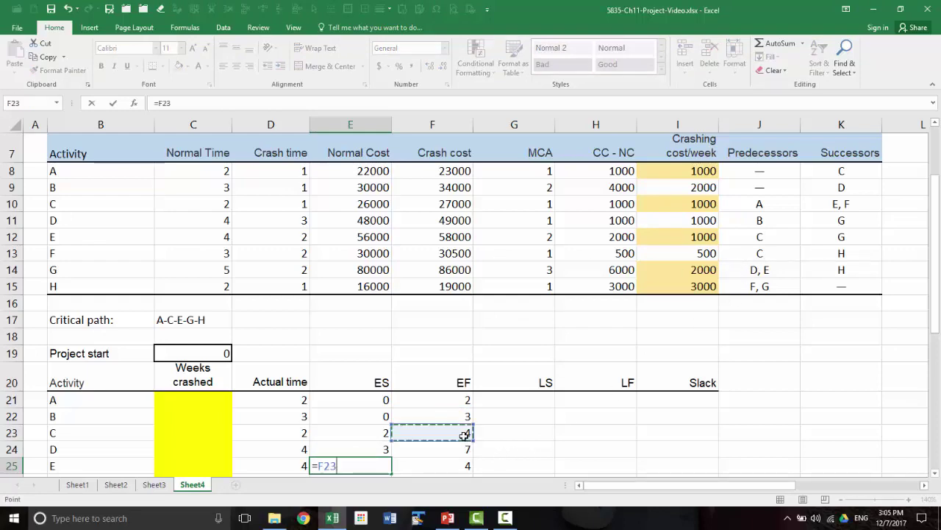
key(Return)
text(=)
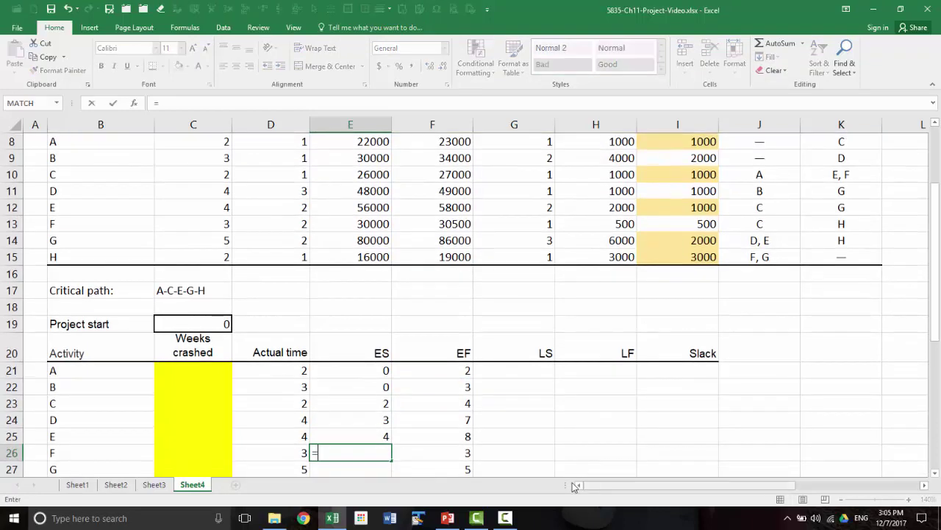
click(460, 406)
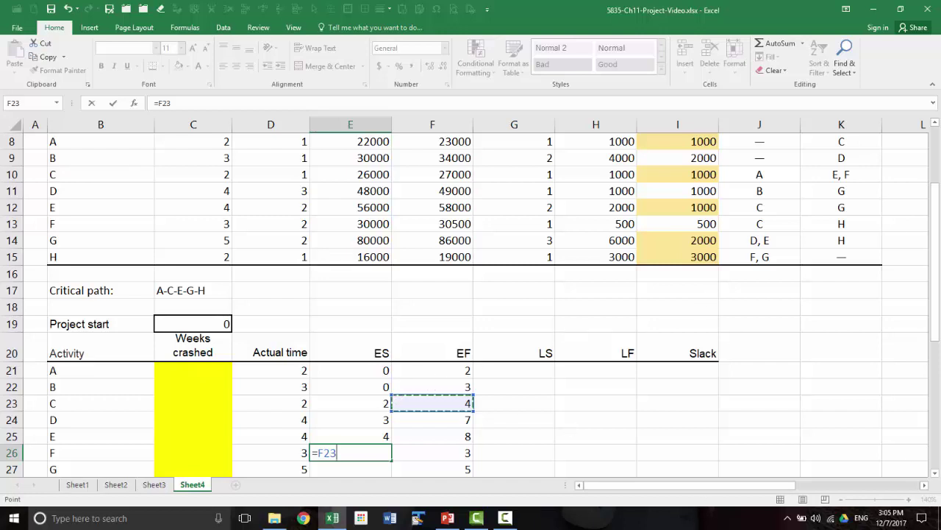
key(Return)
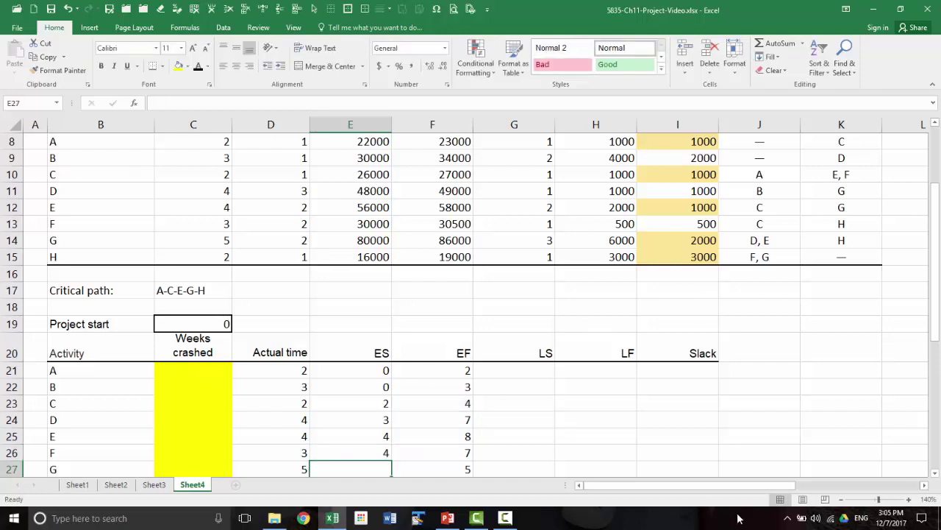
Step: Enter =MAX(F24:F25) in E27 so activity G's ES is the latest EF of D and E
scroll(710, 506, down, 1)
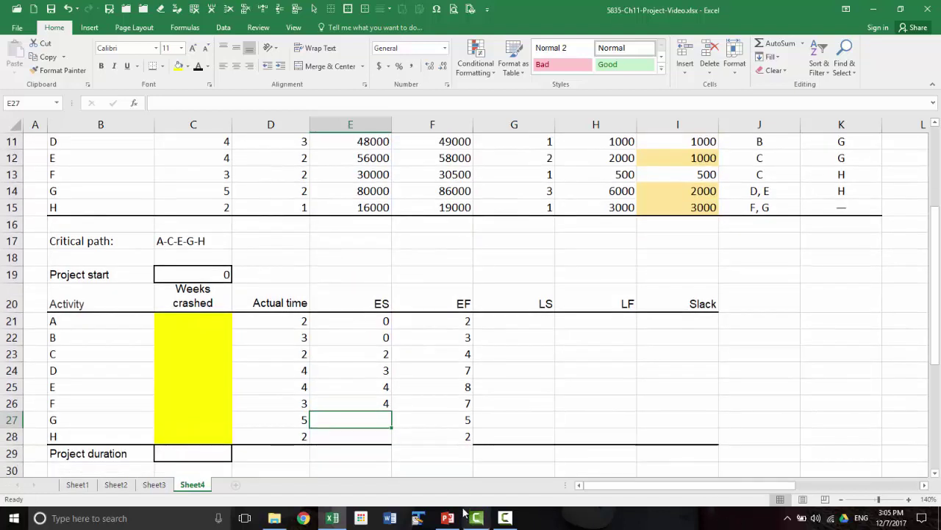
text(=max()
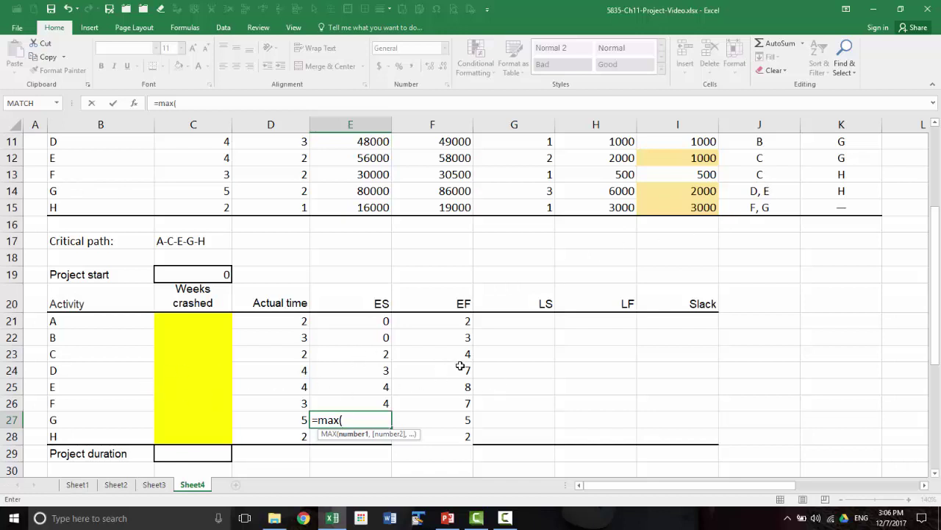
drag(460, 365, 465, 388)
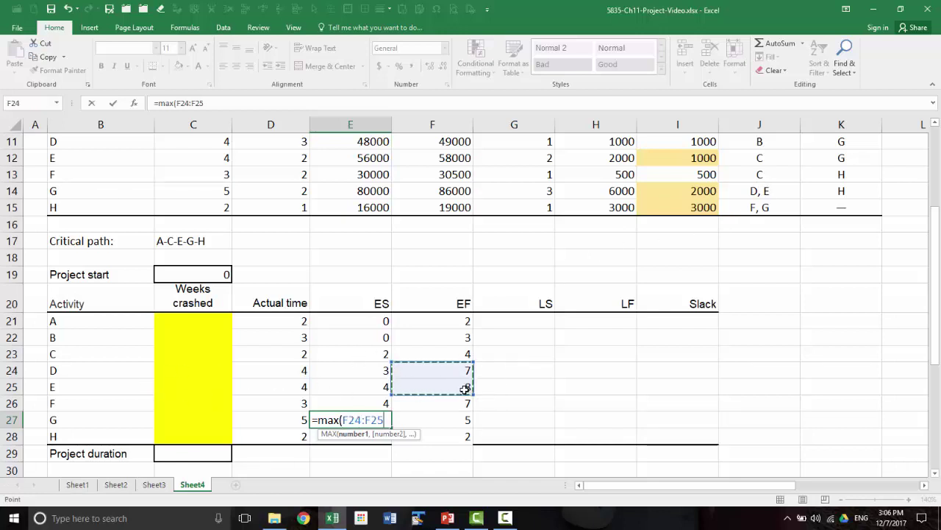
text())
key(Return)
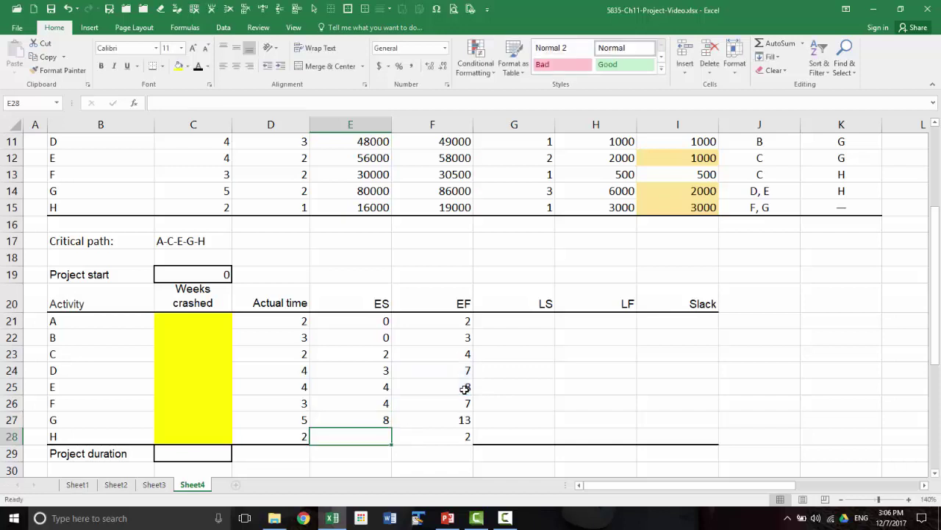
Step: Enter =MAX(F26:F27) in E28 so activity H's ES is the latest EF of F and G
text(=max()
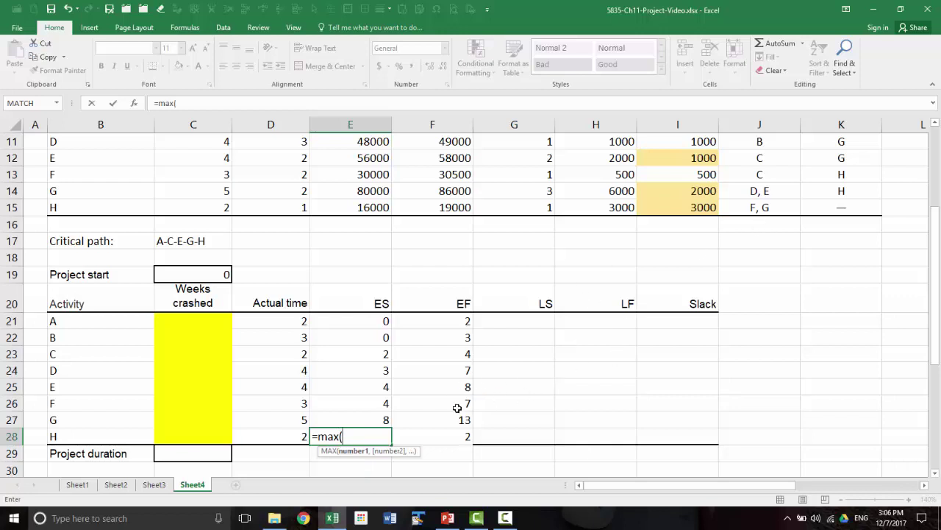
drag(456, 405, 451, 417)
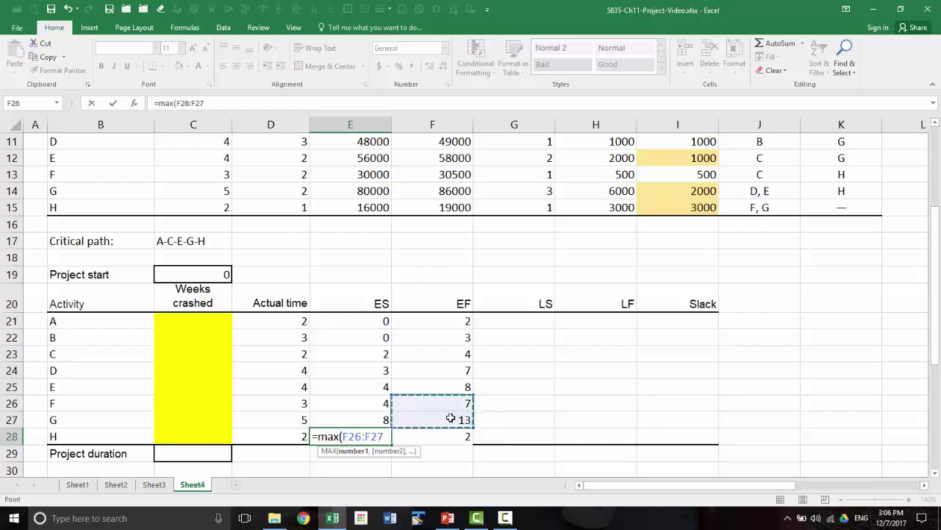
key(Return)
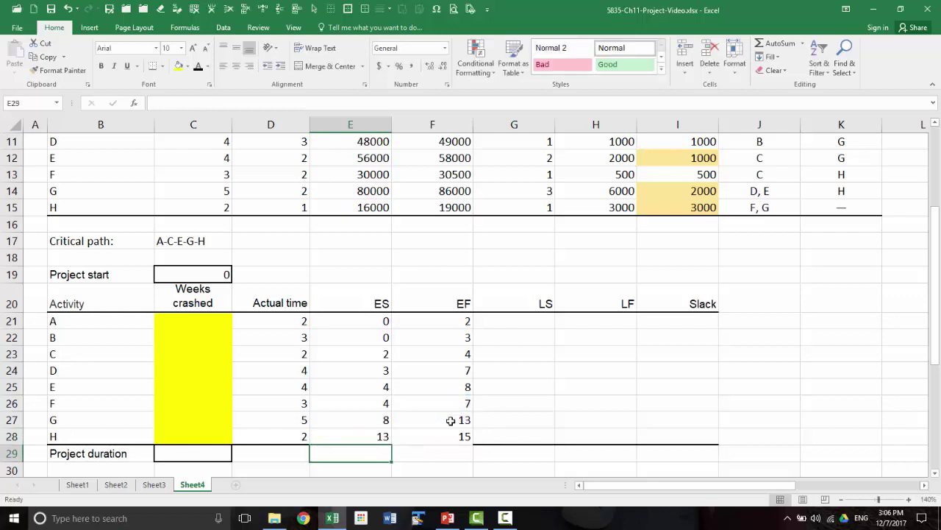
Step: Review activity H's EF formula in F28 and the MAX formulas for the ES of G and H in E27 and E28
click(442, 436)
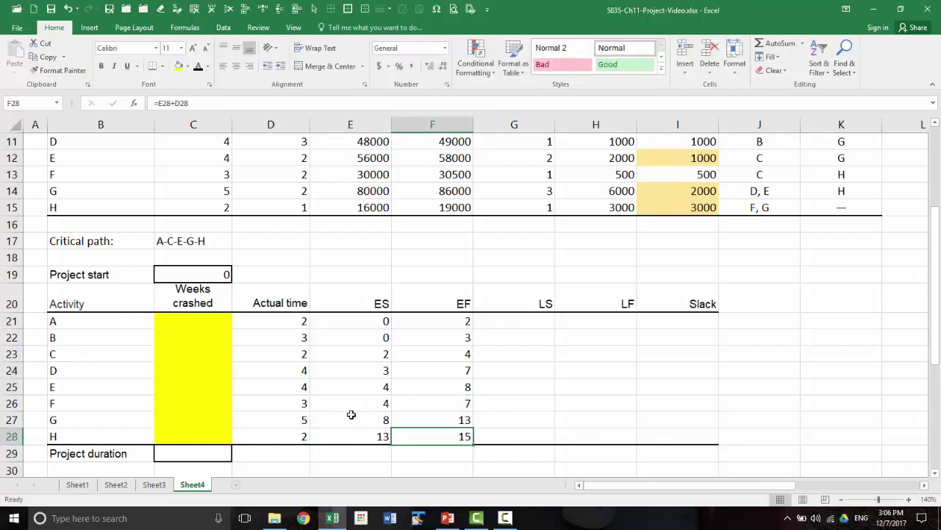
click(353, 417)
shift+click(352, 440)
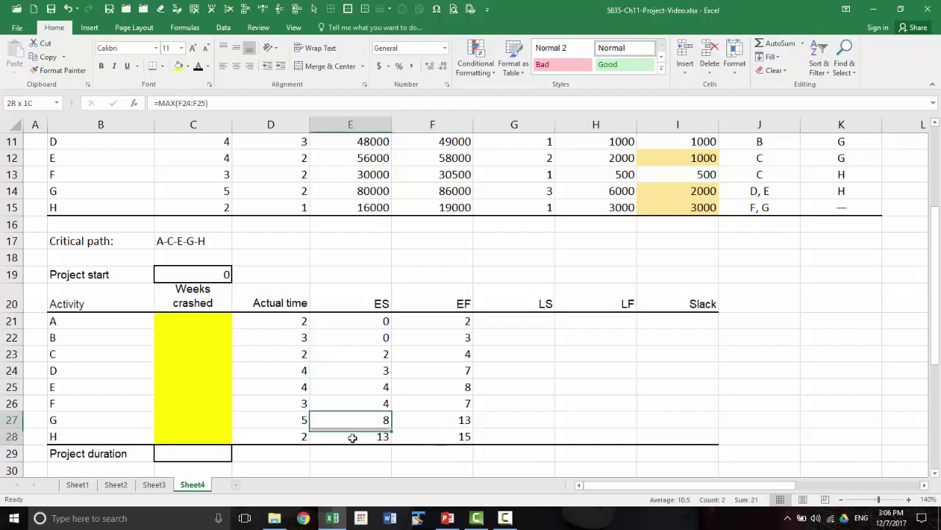
click(351, 421)
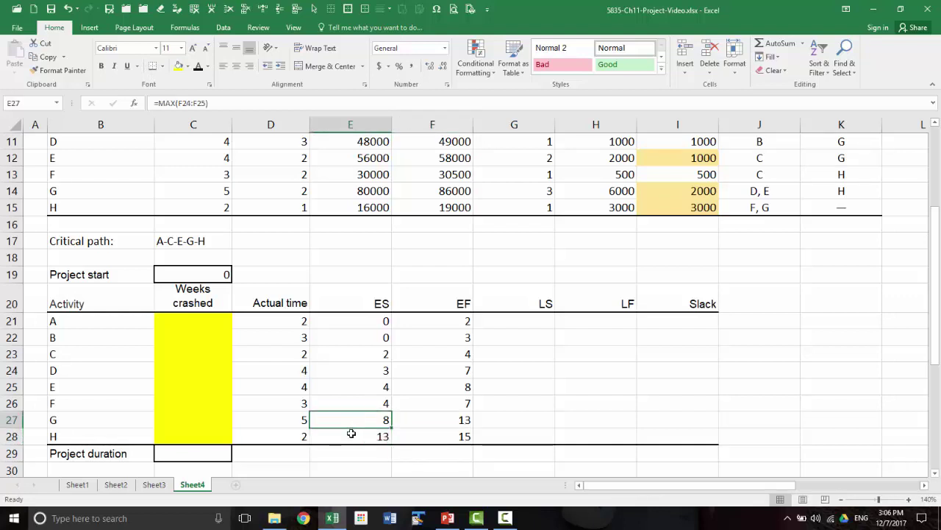
click(353, 435)
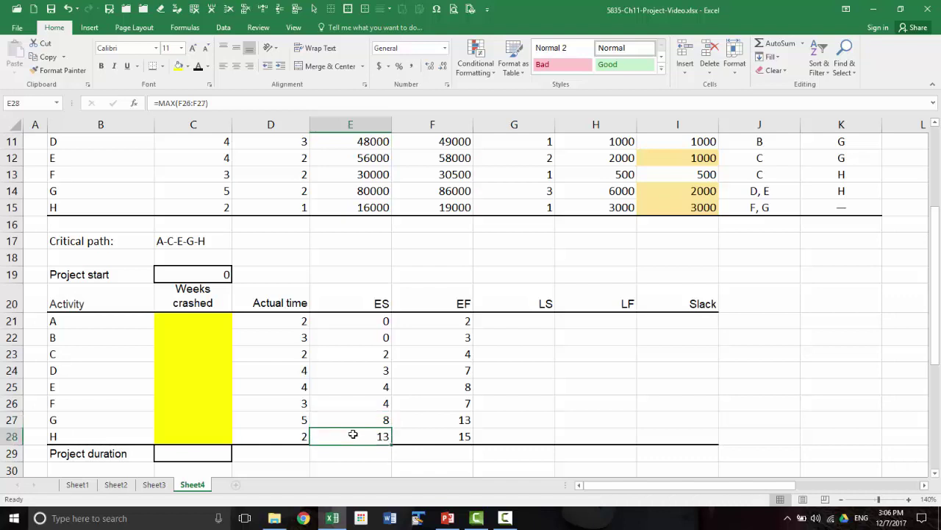
click(354, 420)
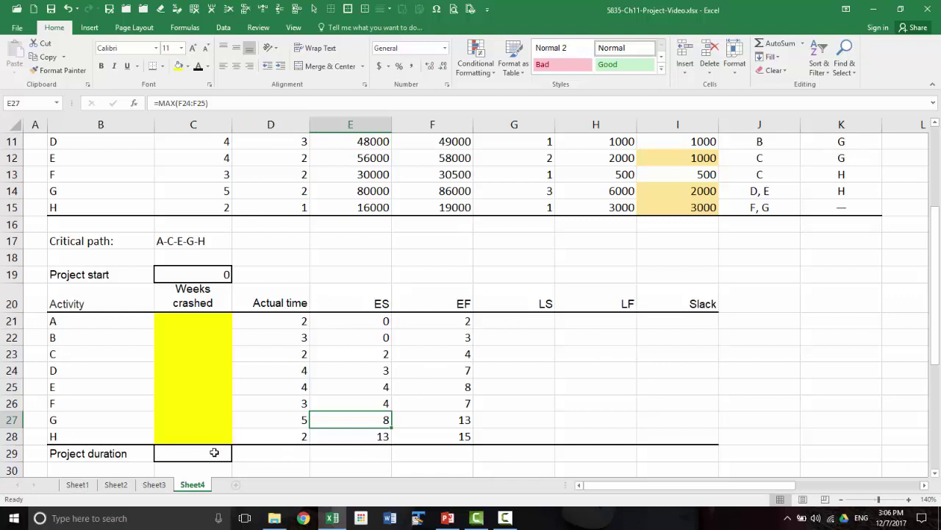
Step: Enter =MAX(F21:F28) in C29 as the project duration
click(214, 452)
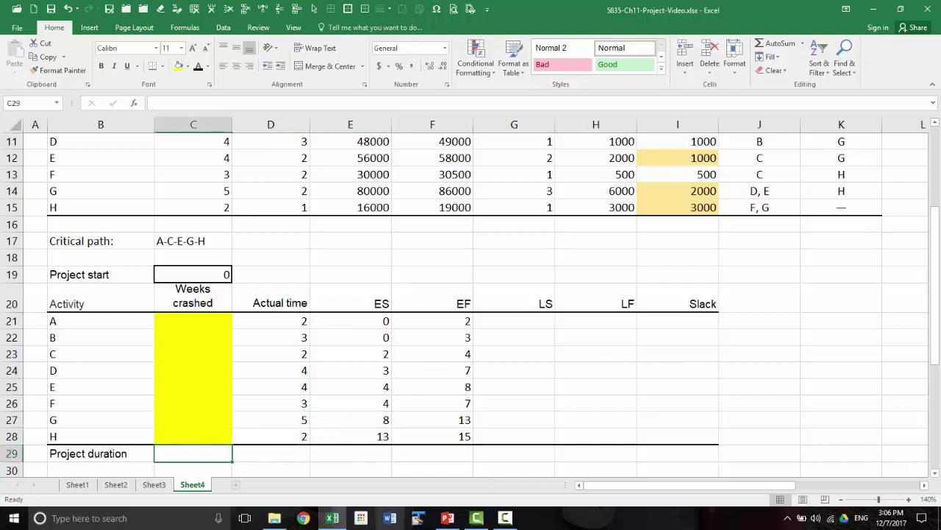
text(=)
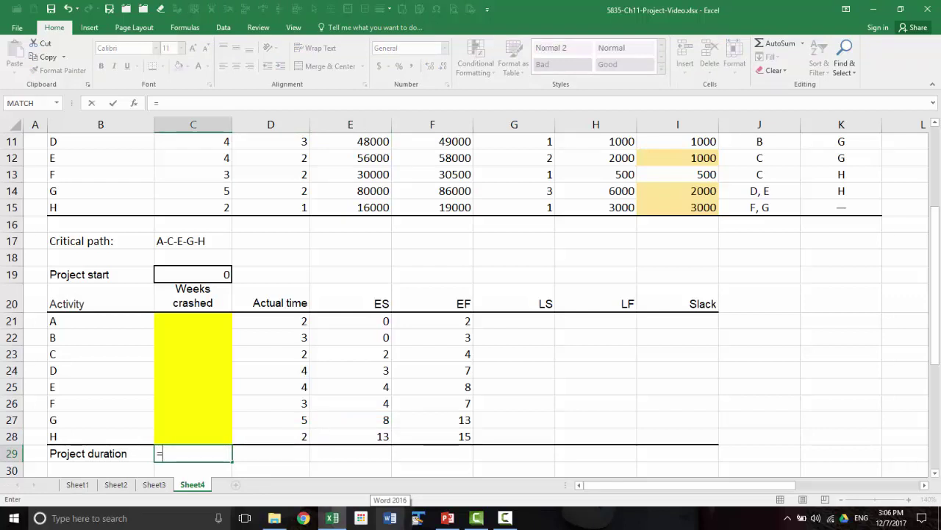
text(max()
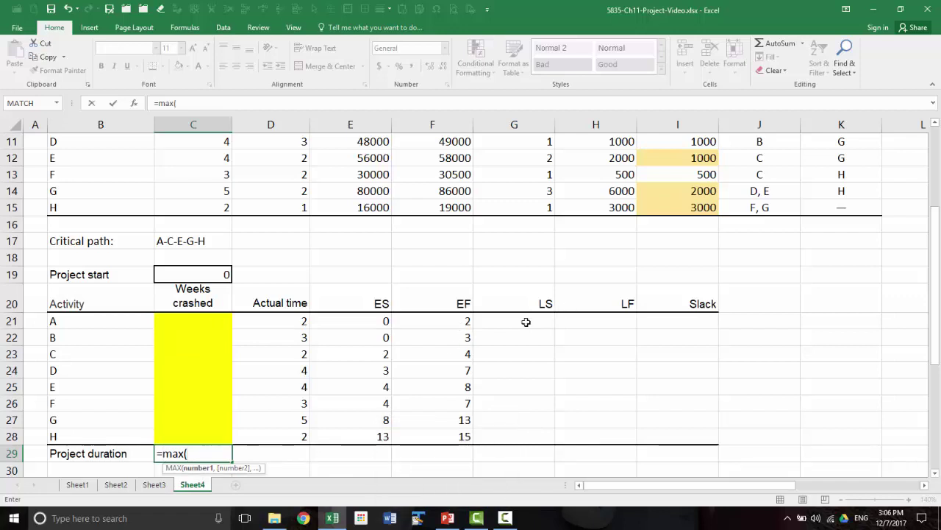
click(460, 321)
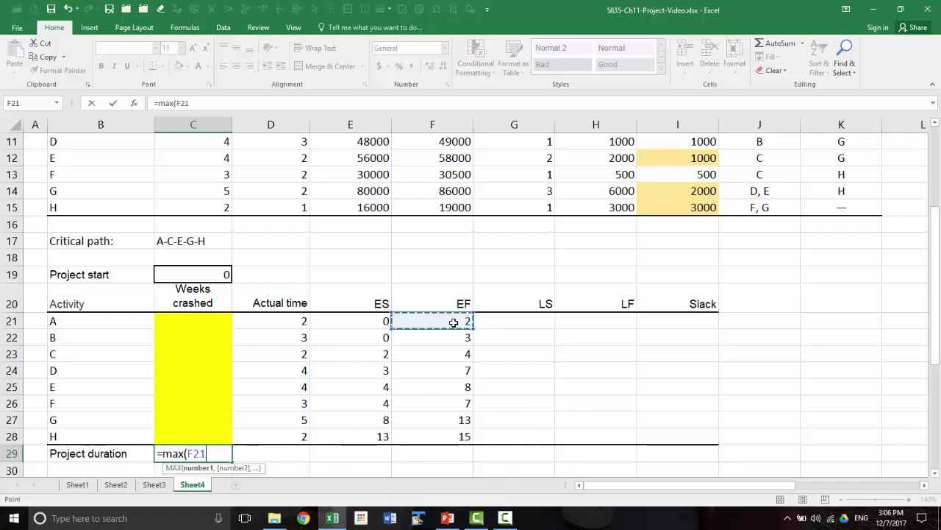
click(463, 434)
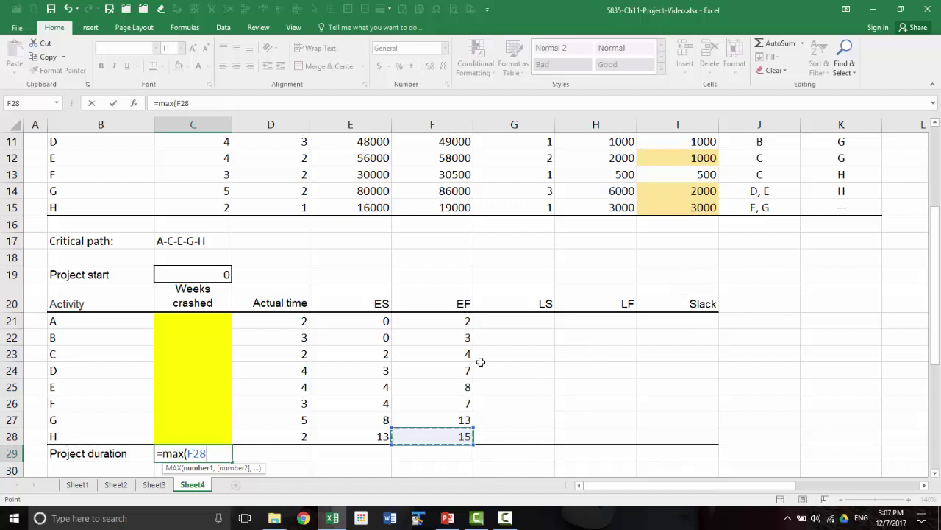
drag(463, 319, 465, 435)
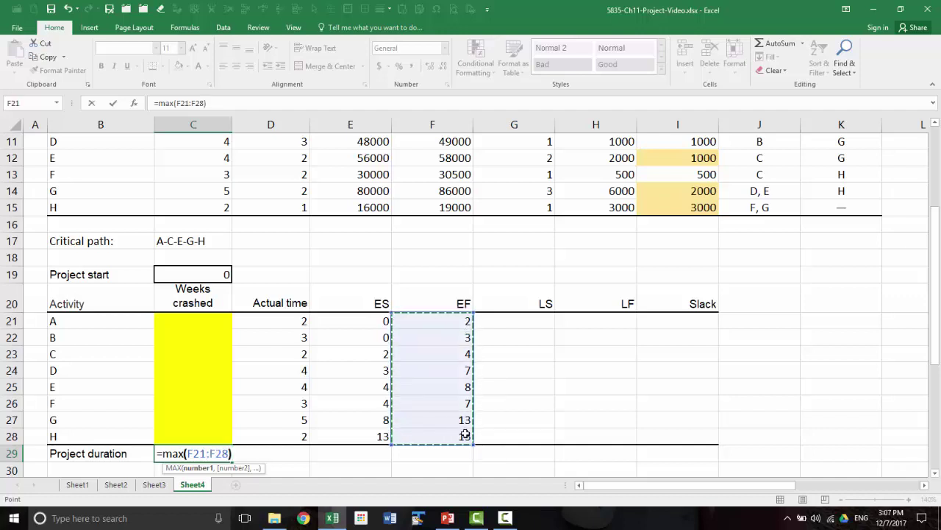
key(Return)
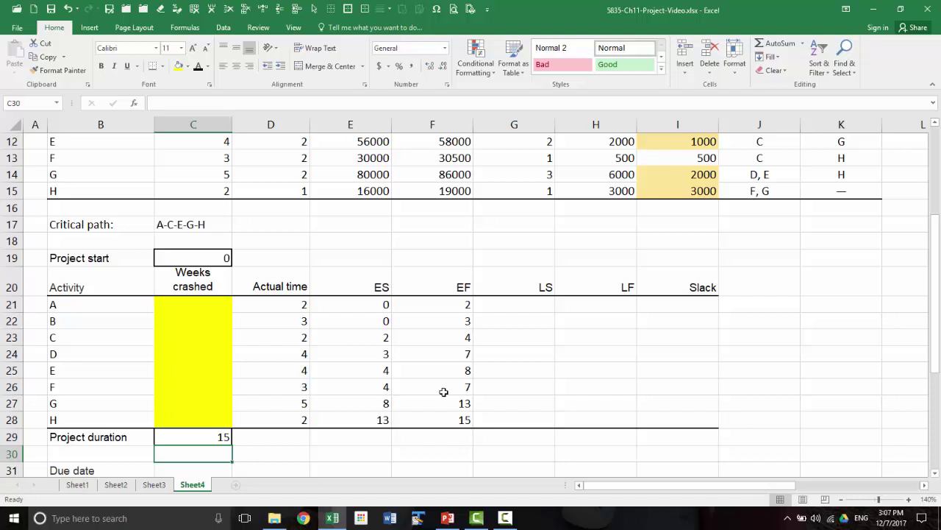
Step: Enter =C29 in H28 so activity H's LF is the project duration
click(599, 420)
text(=)
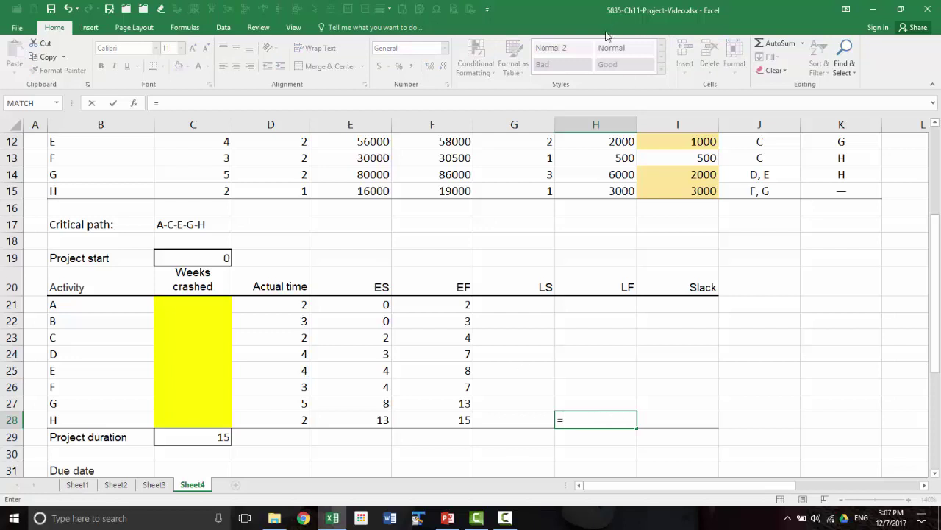
click(196, 439)
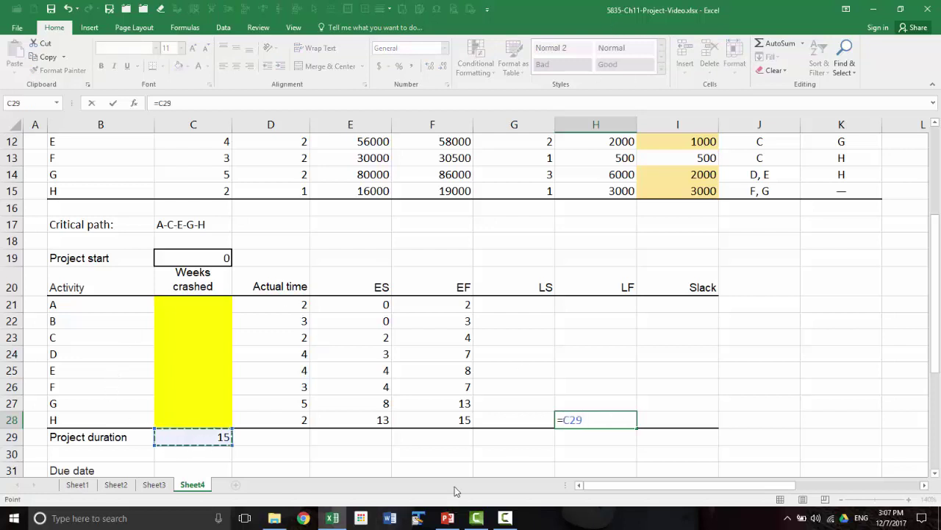
key(Return)
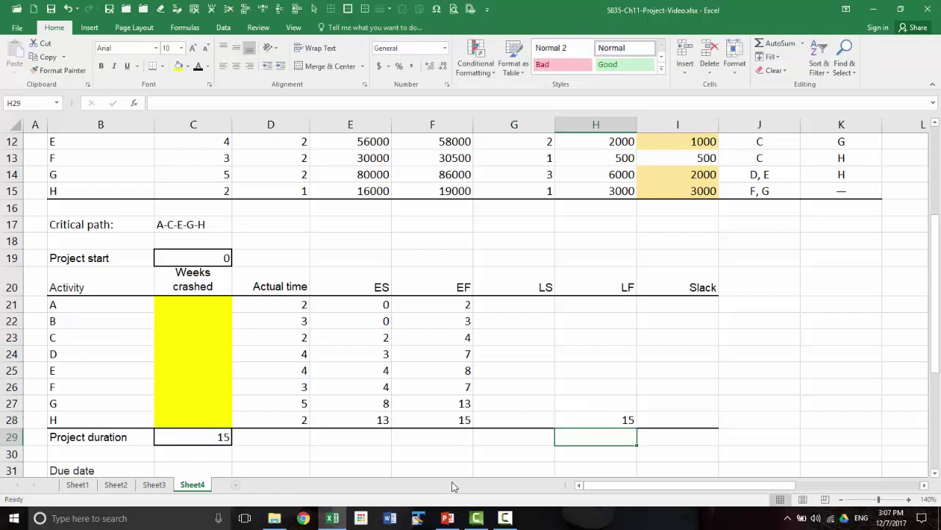
Step: Enter =H28-D28 in G28 as activity H's LS
click(515, 416)
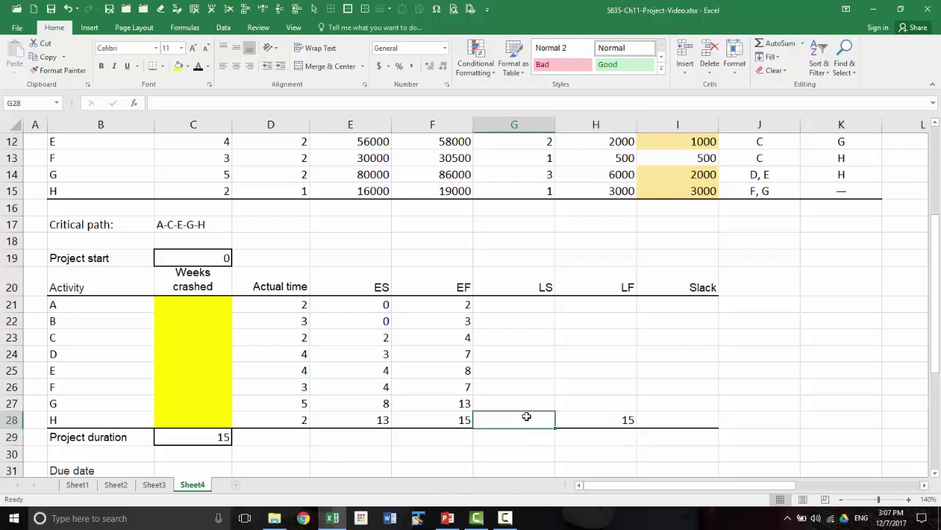
text(=)
click(622, 419)
text(-)
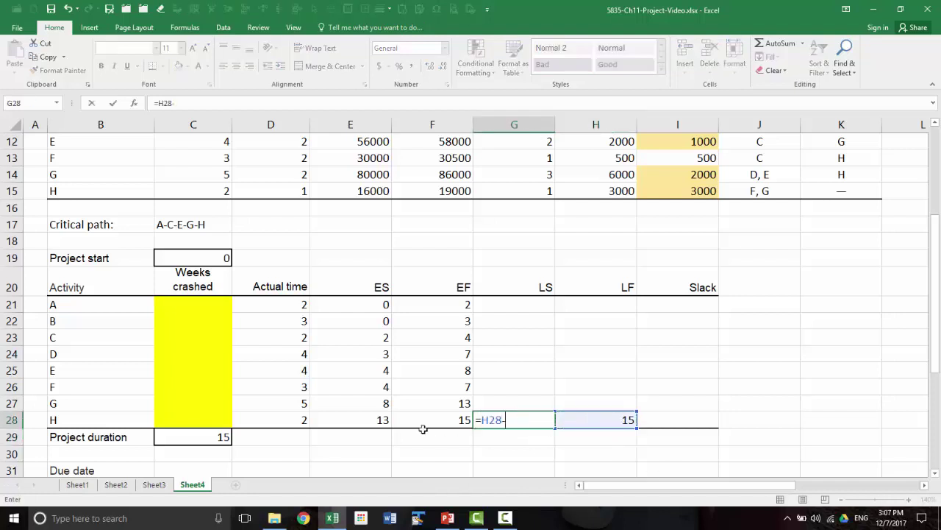
click(296, 418)
key(Return)
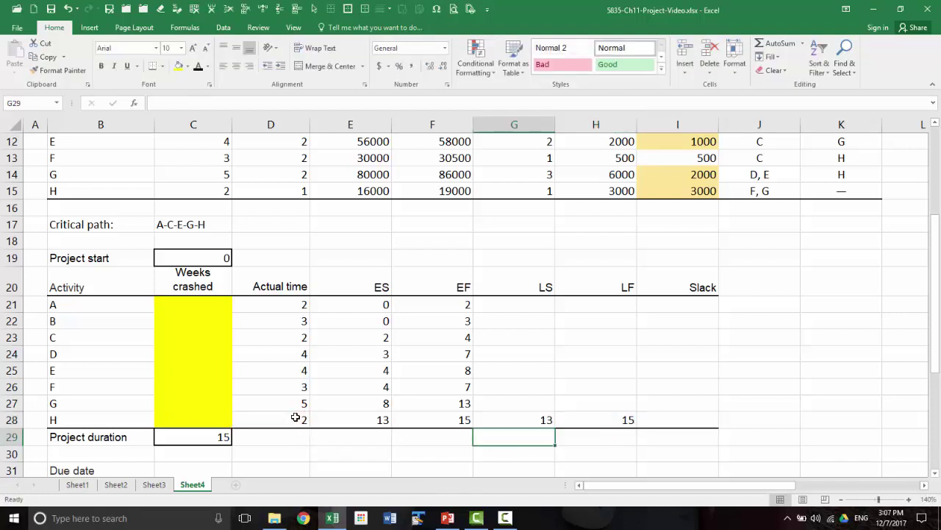
Step: Copy the LS formula from G28 up into G21 through G27 for the remaining activities
key(Up)
key(ctrl+c)
key(Up)
key(shift+Up)
key(shift+Up)
key(shift+Up)
key(shift+Up)
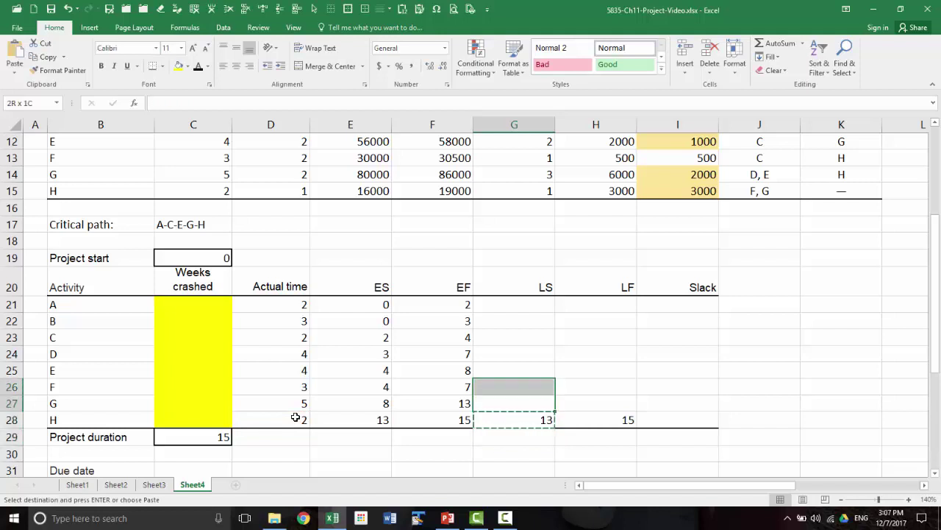
key(shift+Up)
key(shift+Up)
key(ctrl+v)
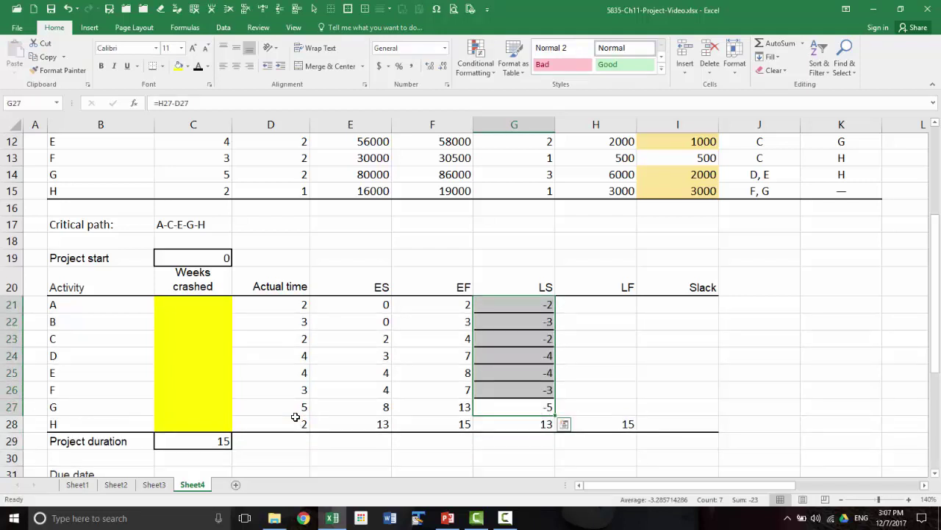
Step: Remove the borders from the LS cells G21 through G28
drag(533, 315, 524, 417)
key(Escape)
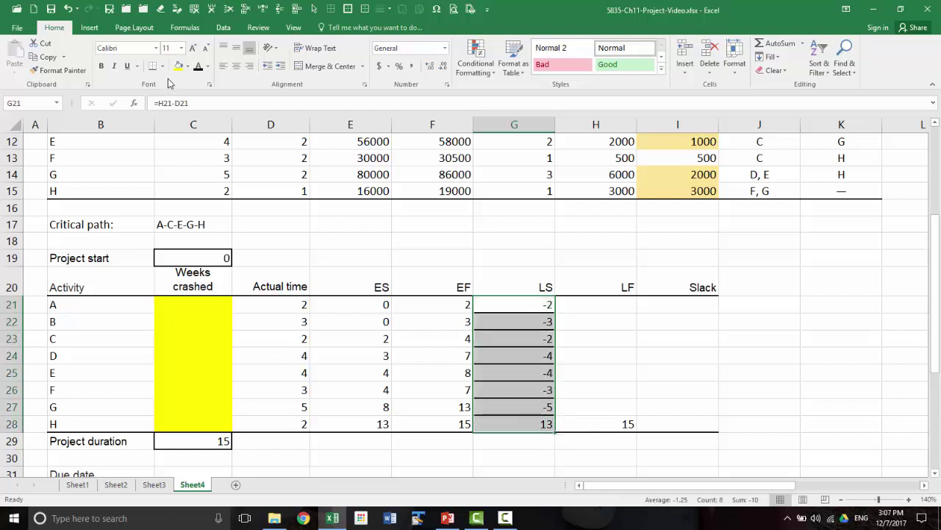
click(331, 9)
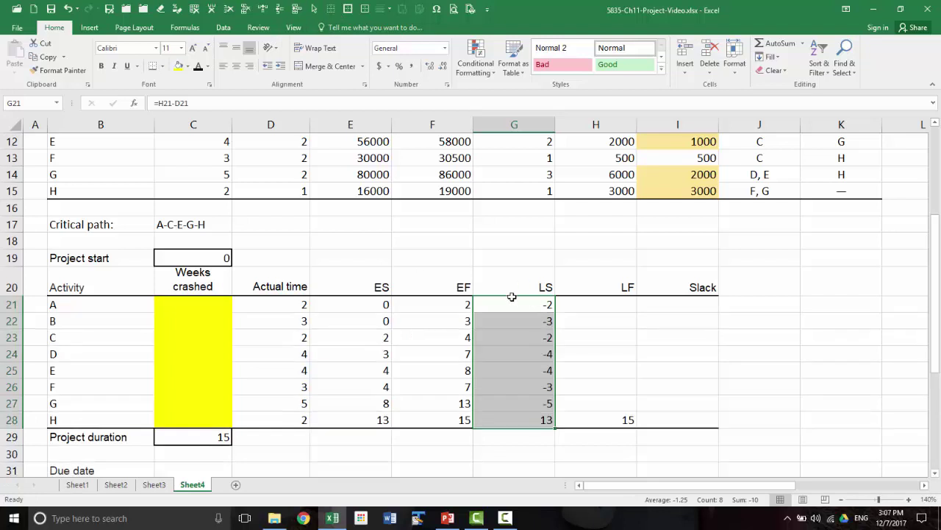
Step: Apply a bottom border to LS cell G28 to complete the table's closing line
click(533, 419)
click(162, 65)
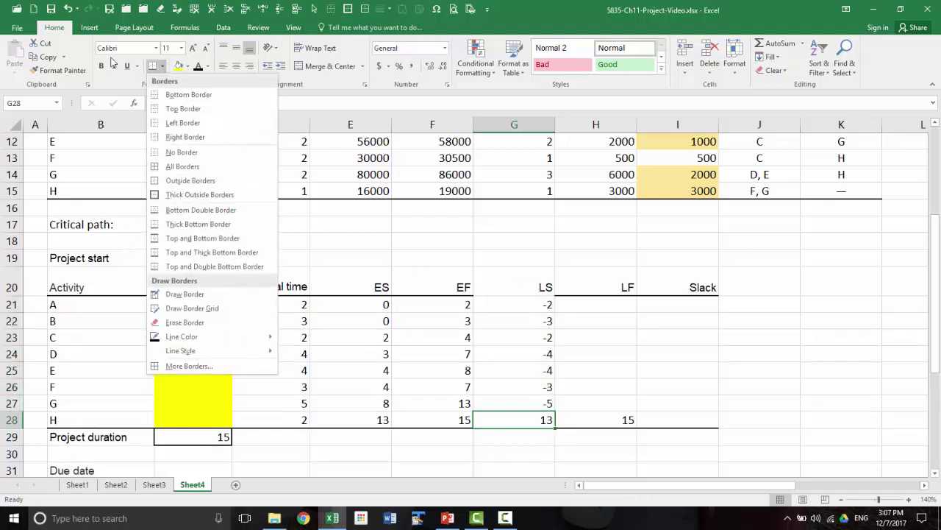
click(153, 68)
click(521, 284)
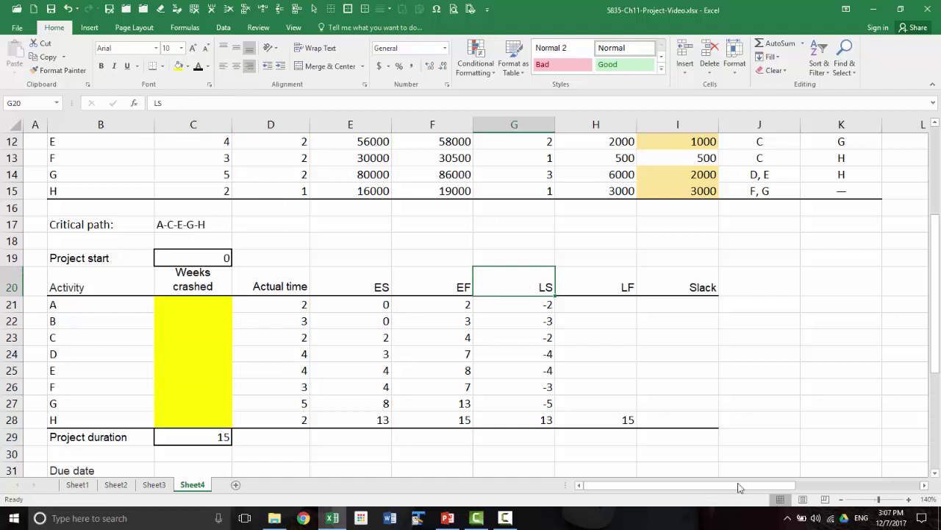
Step: Enter =G28 in both H27 and H26 as the LF of activities G and F
click(629, 404)
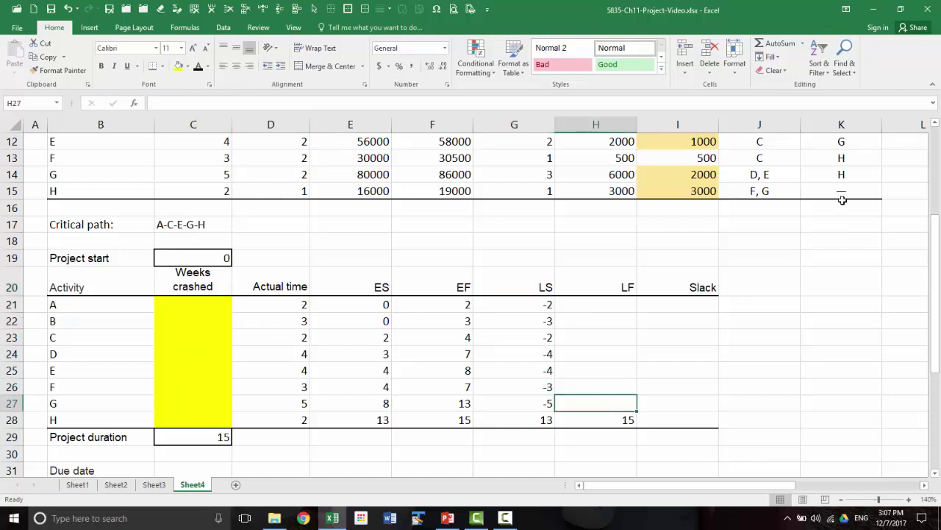
text(=)
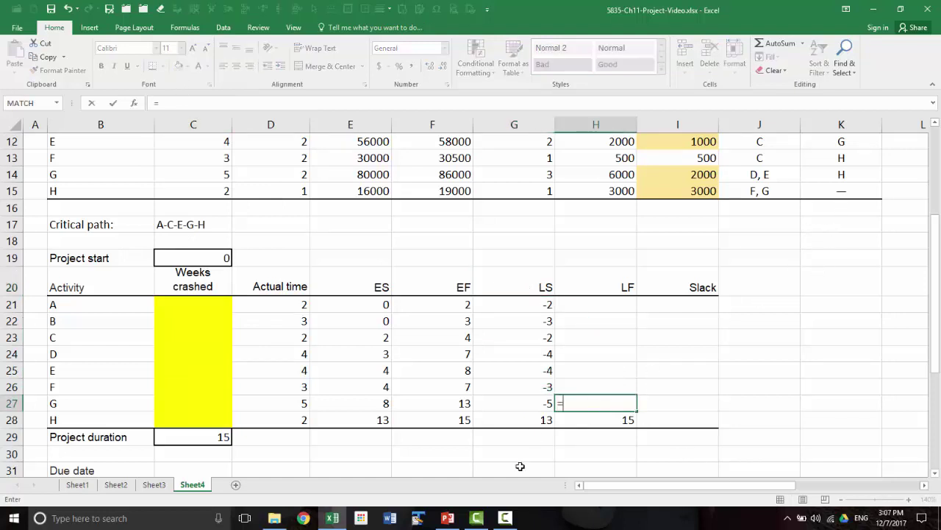
click(539, 420)
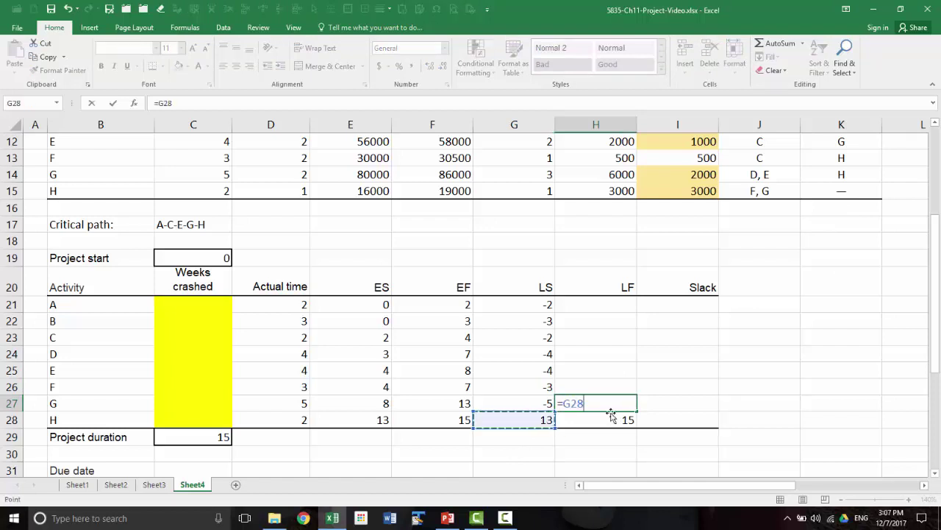
key(Return)
click(599, 390)
text(=)
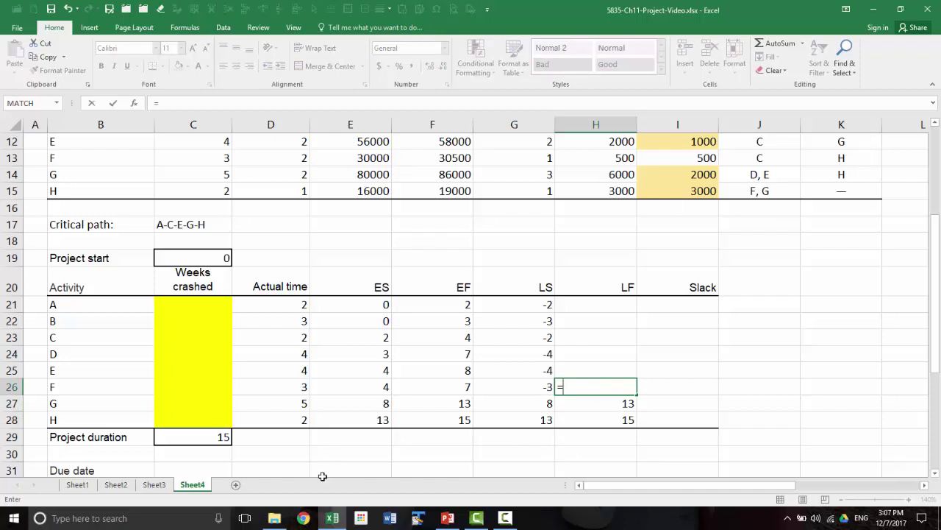
click(509, 422)
key(Return)
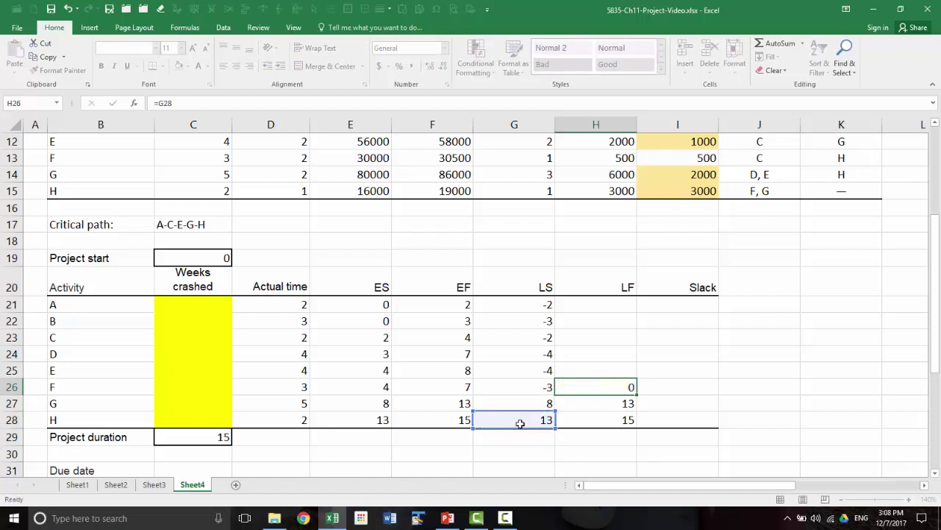
Step: Enter =G27 in both H25 and H24 as the LF of activities E and D
click(616, 370)
text(=)
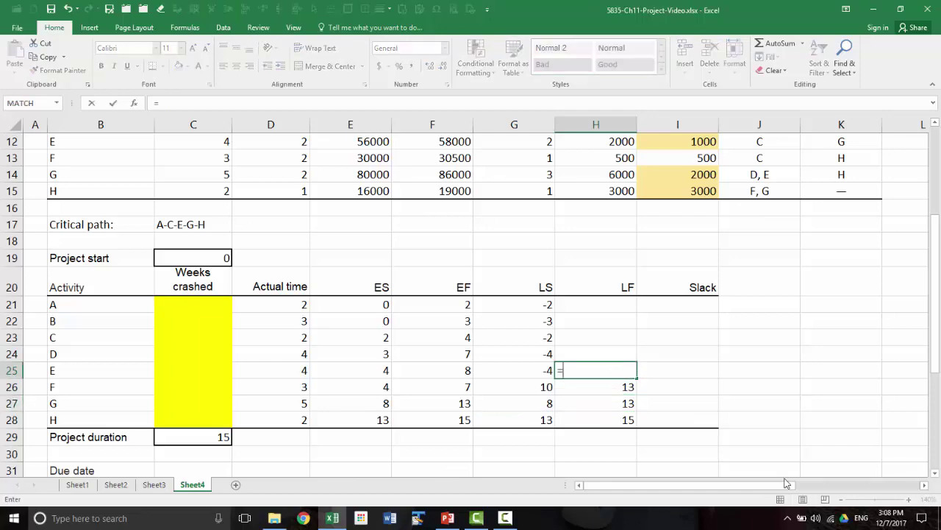
scroll(785, 475, up, 2)
scroll(786, 475, up, 1)
scroll(773, 431, down, 2)
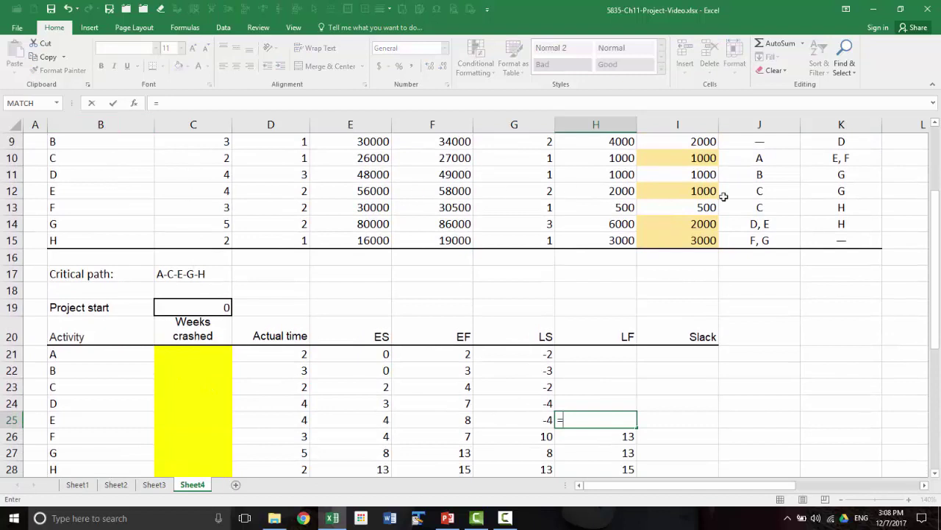
click(517, 451)
key(Return)
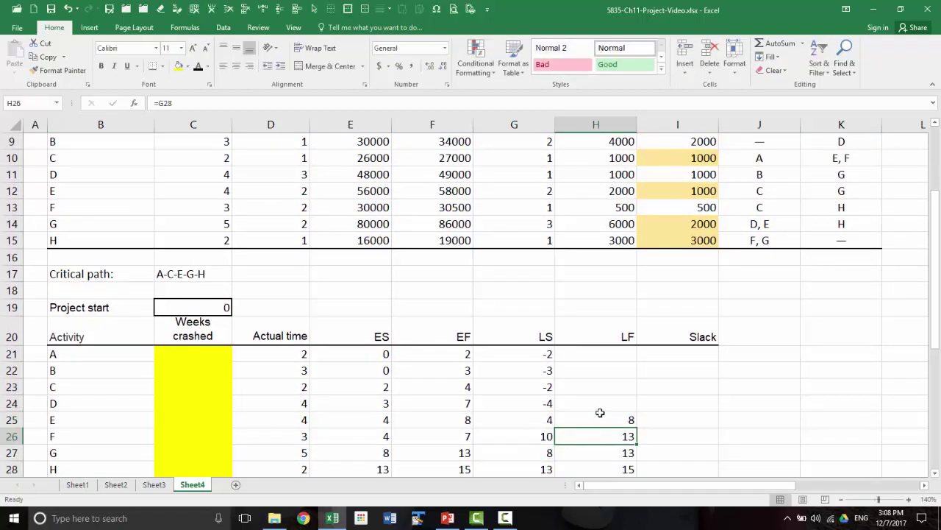
click(603, 400)
text(=)
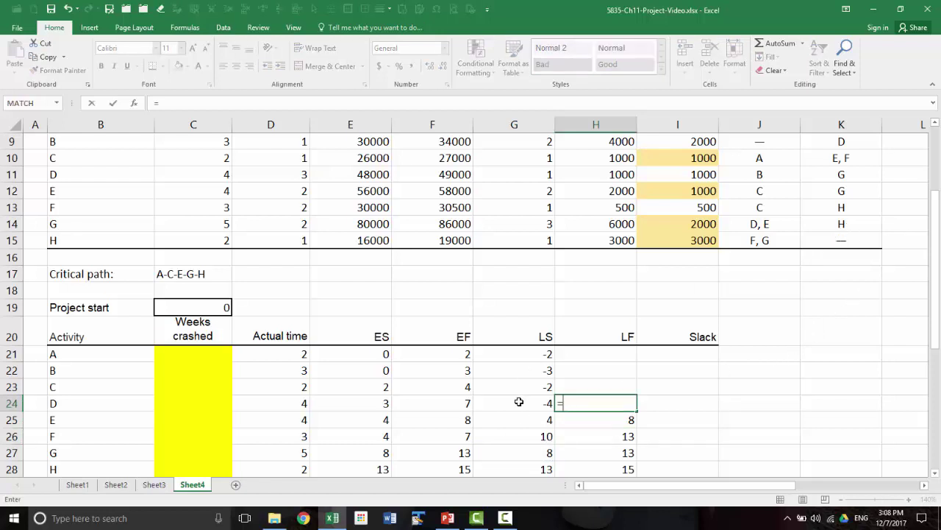
click(533, 451)
key(Return)
Step: Enter =MIN(G25:G26) in H23 so activity C's LF is the smaller LS of its successors E and F
click(601, 386)
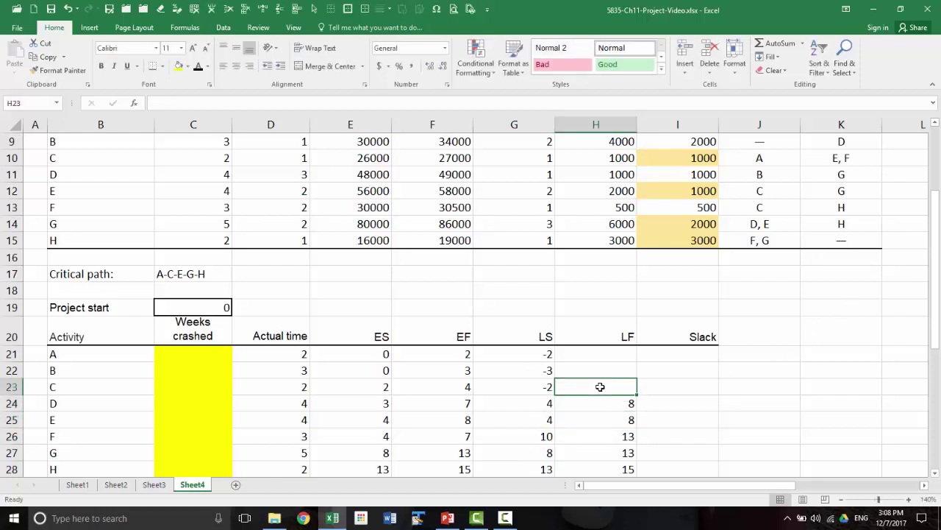
text(=)
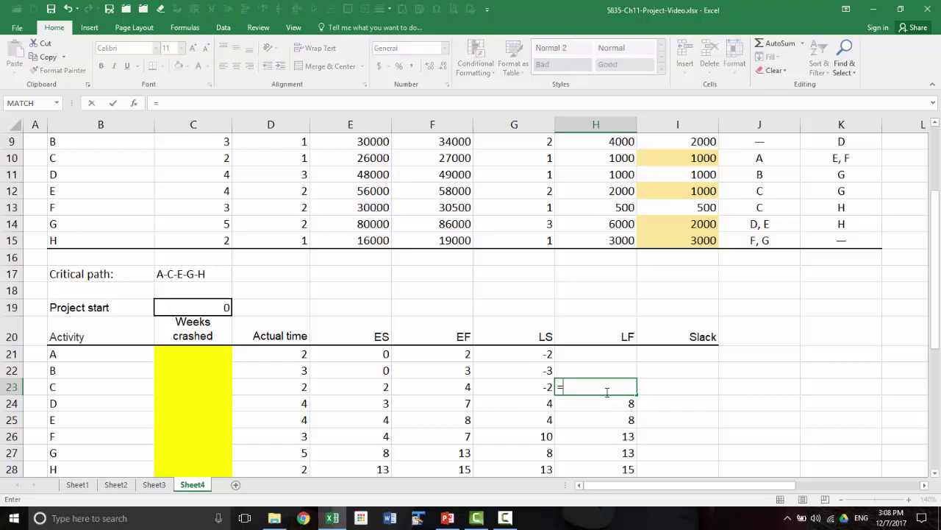
text(min()
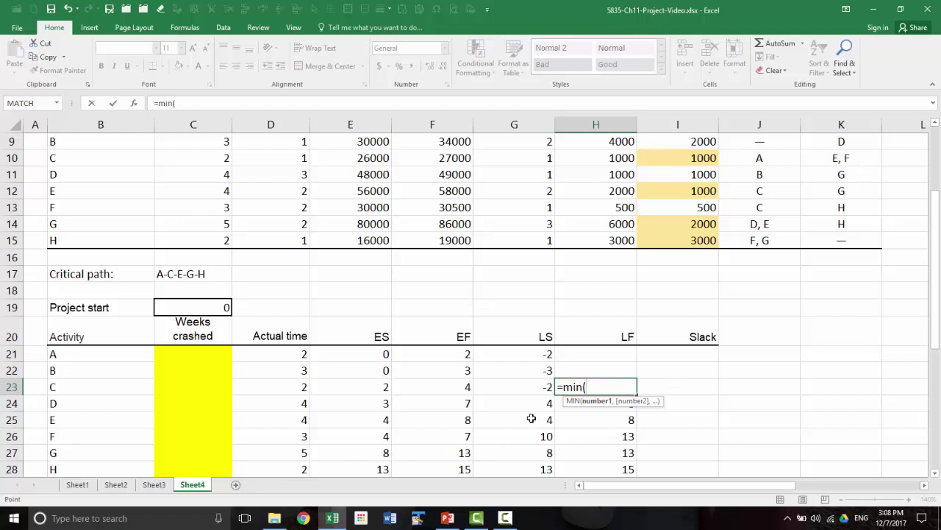
drag(531, 418, 543, 440)
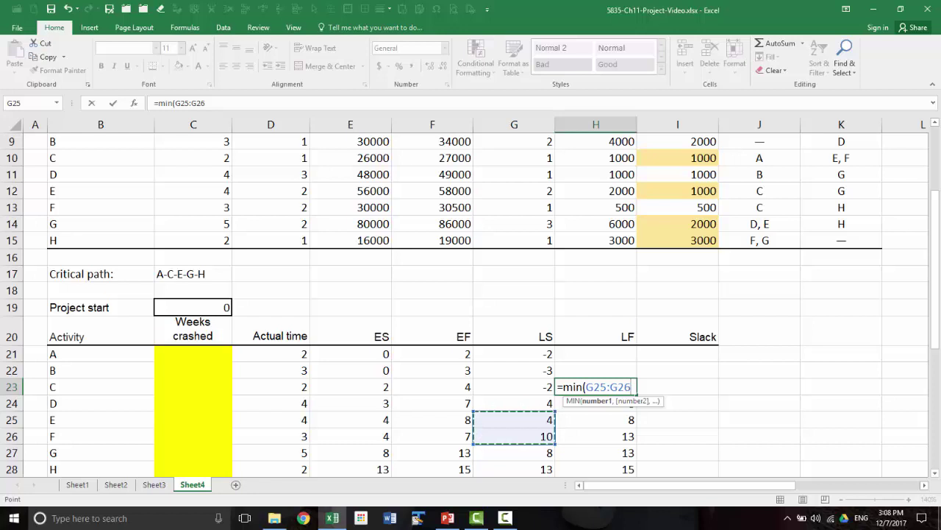
key(Return)
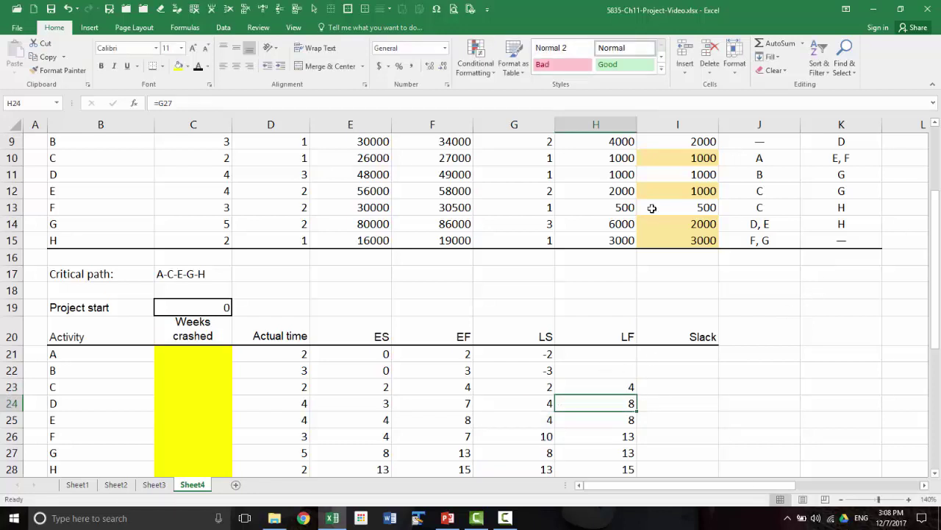
Step: Enter =G24 in H22 as activity B's LF and =G23 in H21 as activity A's LF
click(612, 371)
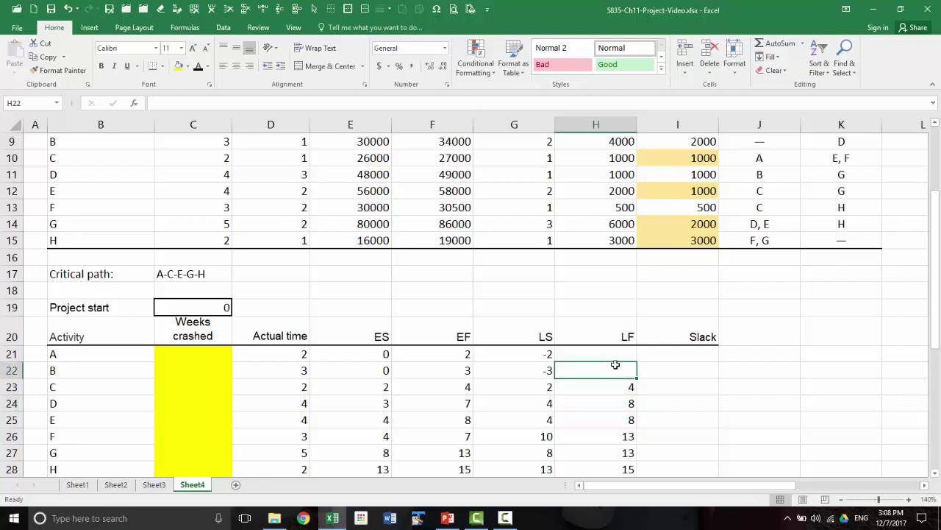
text(=)
click(542, 404)
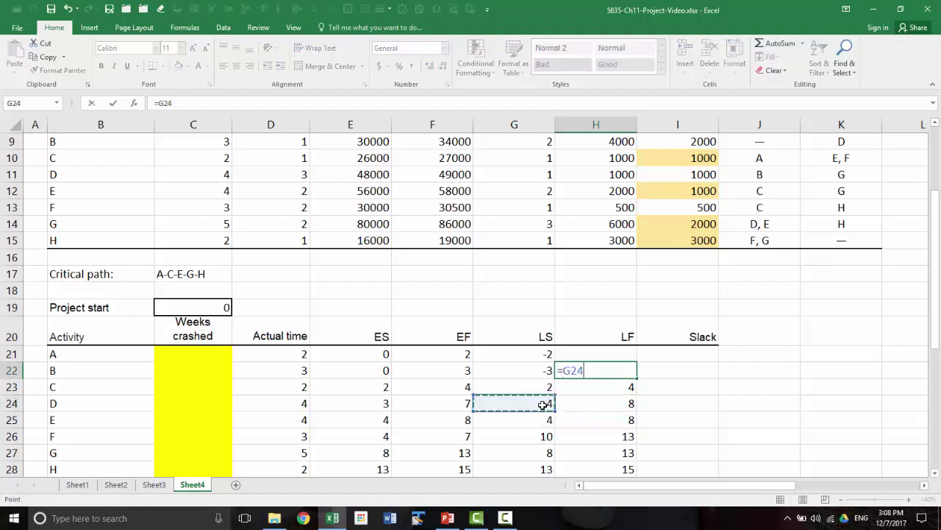
key(Return)
click(625, 357)
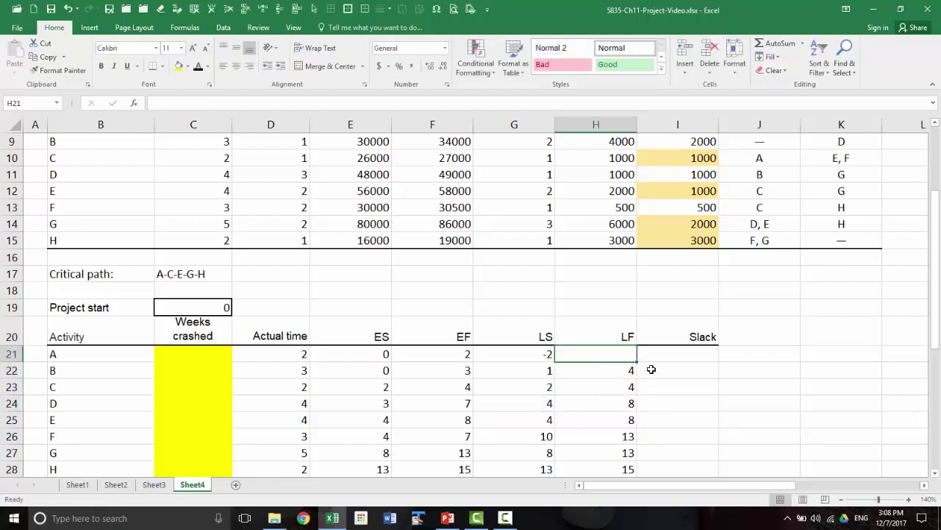
scroll(651, 367, up, 1)
text(=)
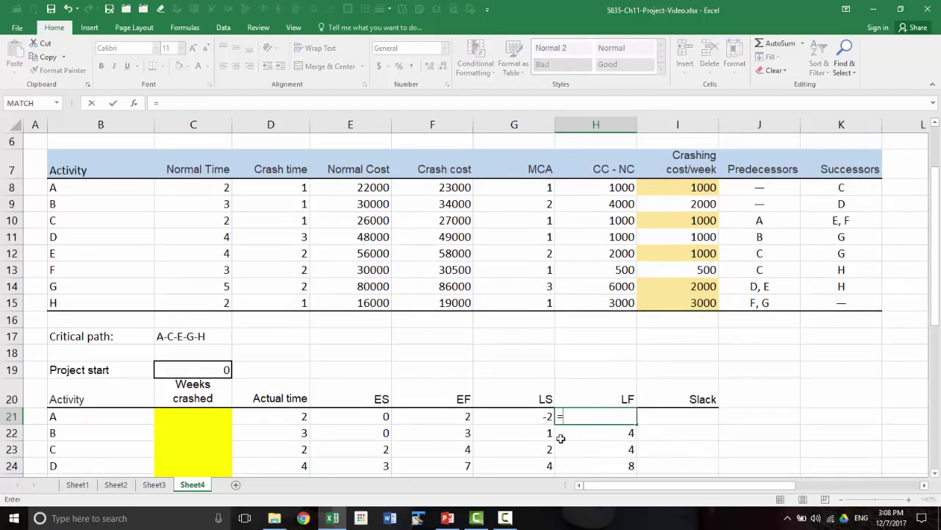
click(541, 448)
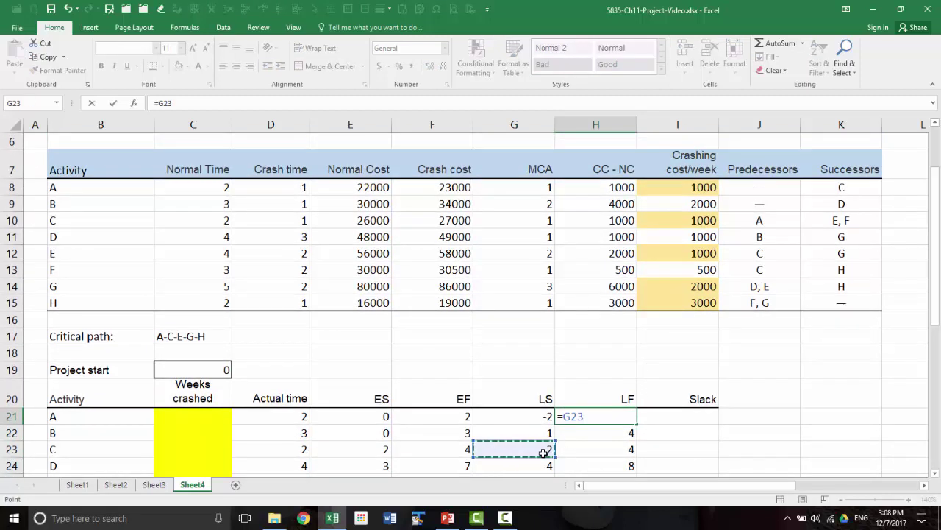
key(Return)
Step: Enter =H21-F21 in I21 as activity A's slack
click(699, 420)
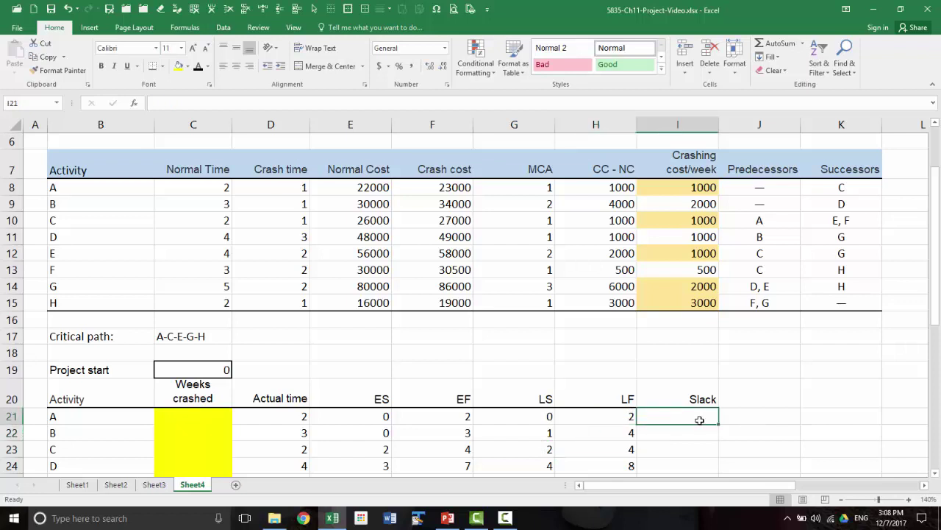
text(=)
key(Left)
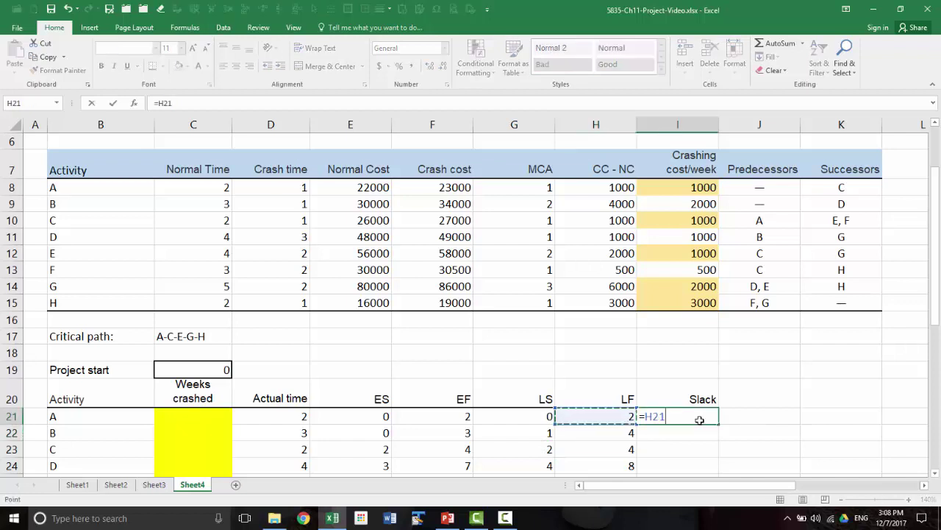
text(-)
key(Left)
key(Left)
key(Left)
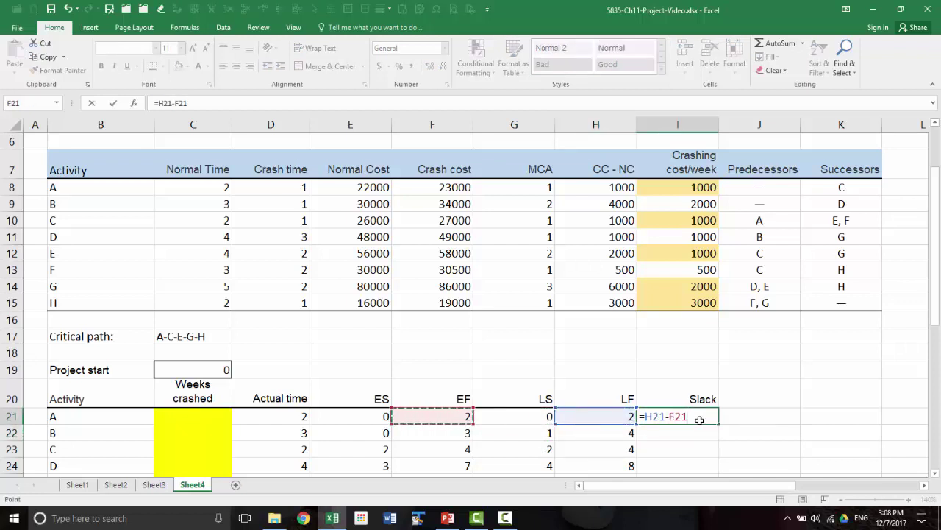
key(Return)
Step: Copy the slack formula from I21 down through I28 and apply a bottom border to I28
scroll(677, 407, down, 2)
click(703, 307)
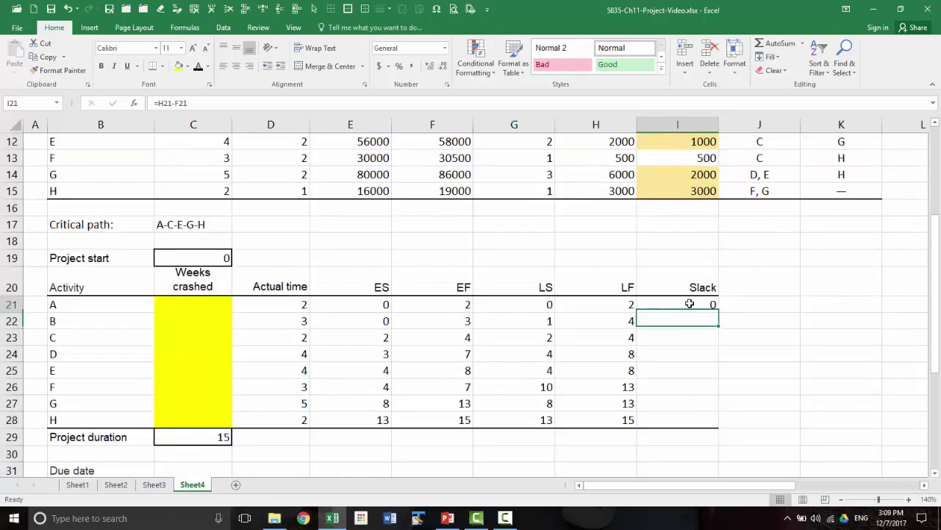
drag(722, 314, 724, 425)
click(700, 423)
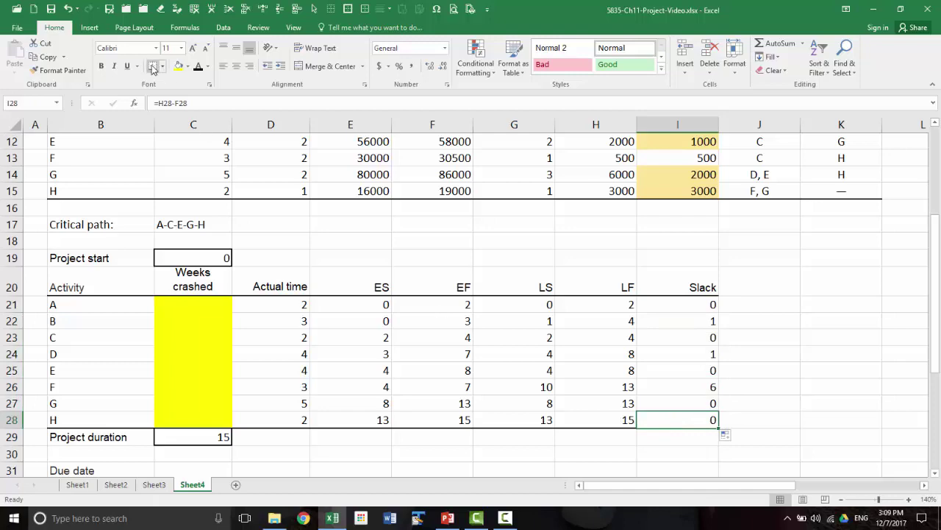
click(794, 349)
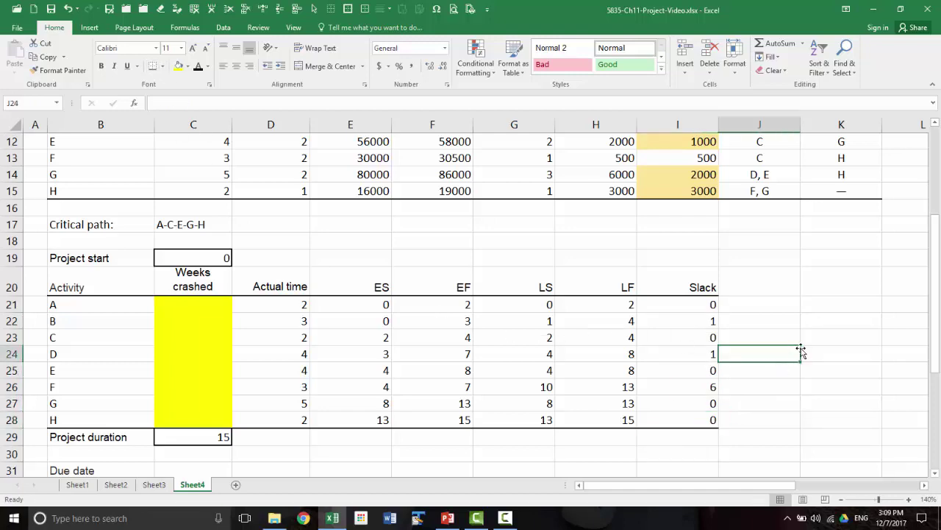
Step: Open Solver and set it to minimize the project duration in C29 by changing the weeks crashed in C21:C28
scroll(799, 350, down, 1)
scroll(801, 350, up, 1)
scroll(800, 351, down, 1)
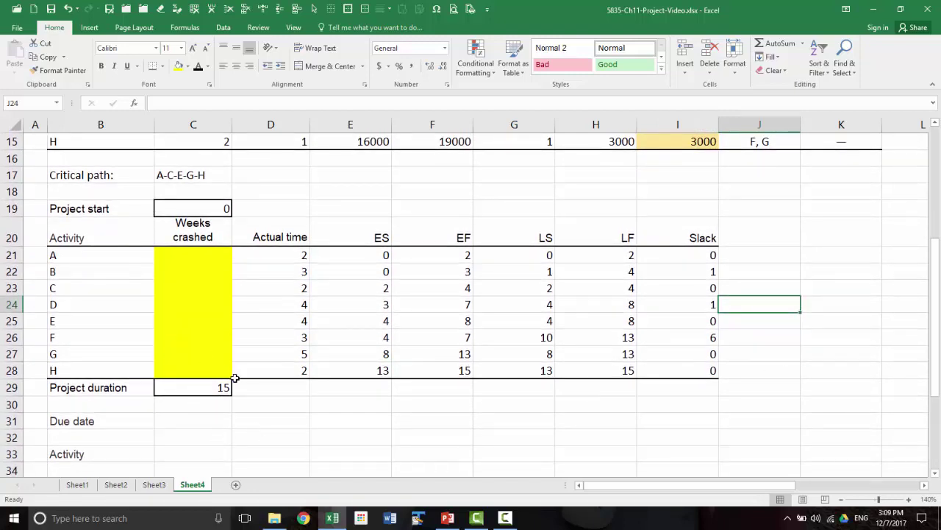
scroll(280, 266, up, 2)
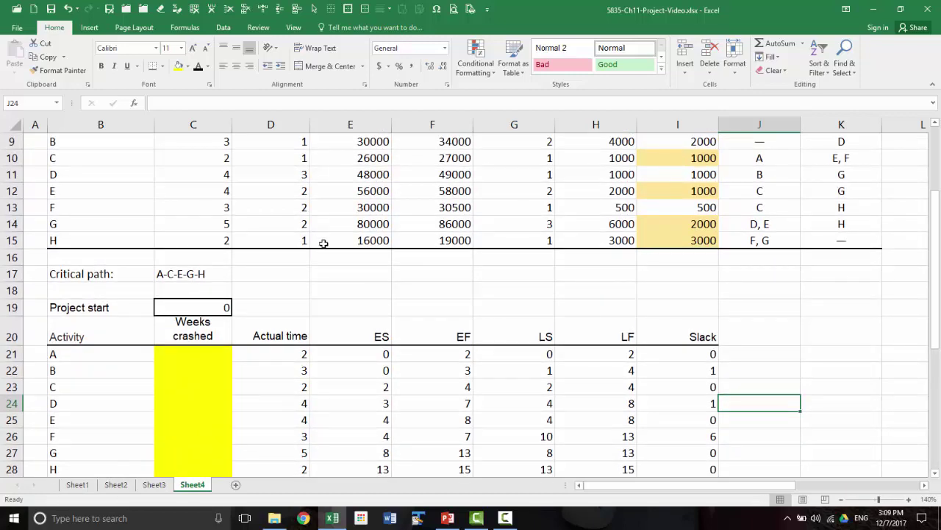
scroll(324, 243, down, 1)
click(222, 30)
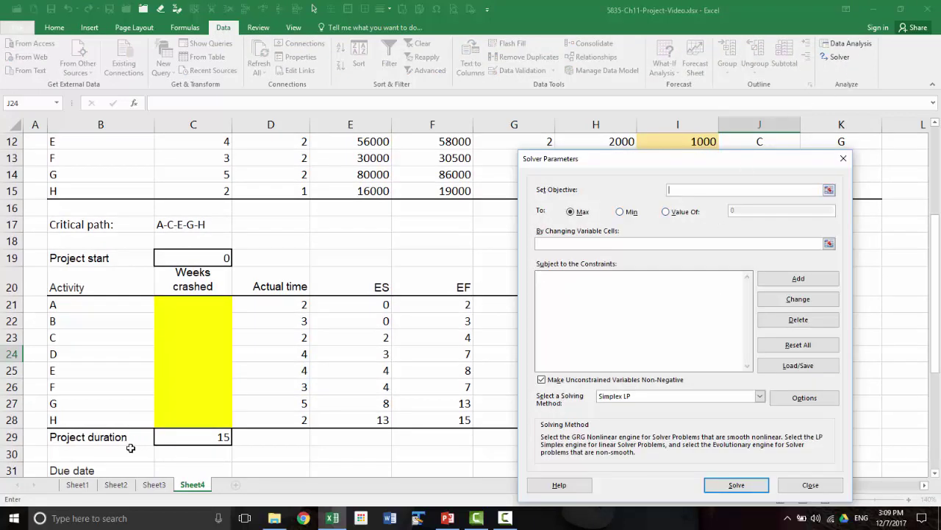
click(191, 437)
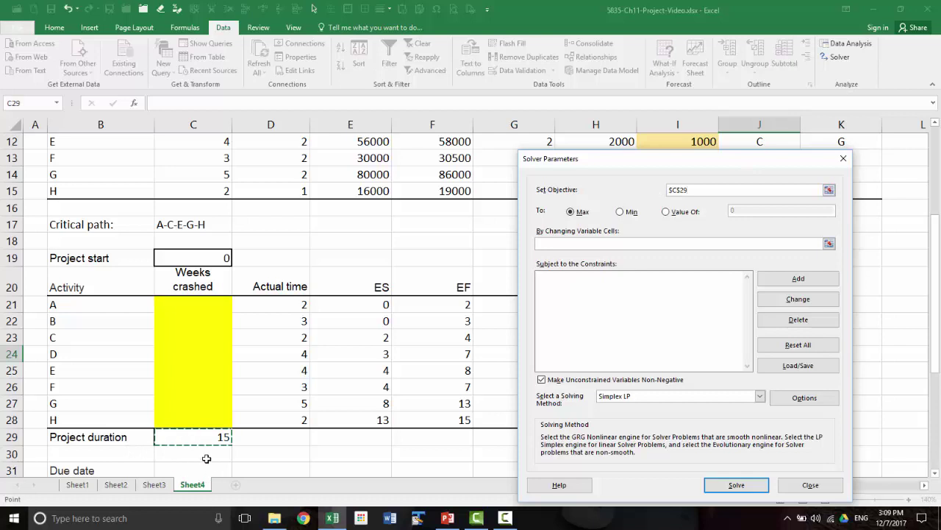
click(620, 212)
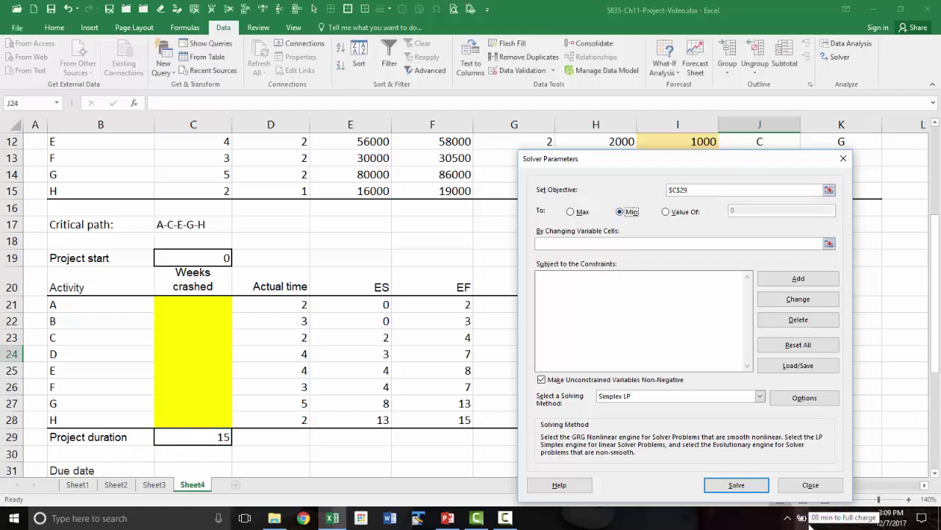
click(543, 244)
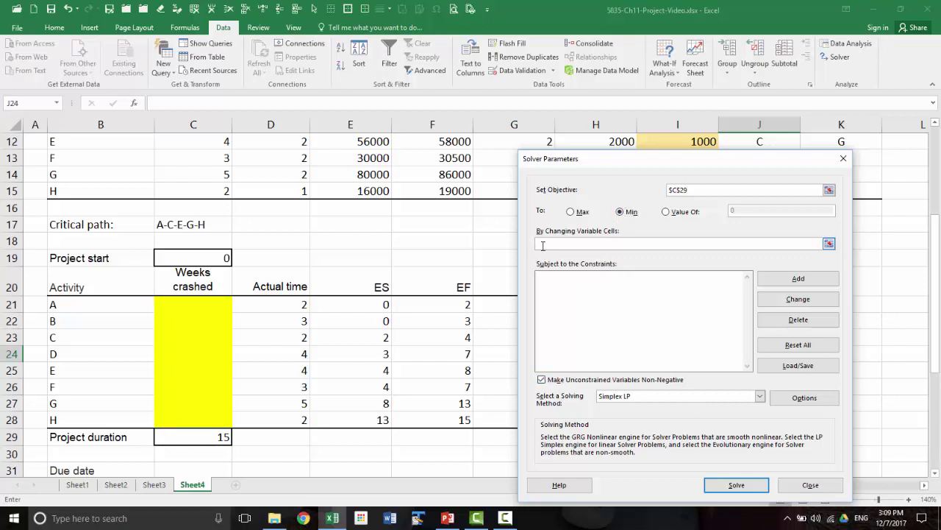
drag(195, 304, 192, 418)
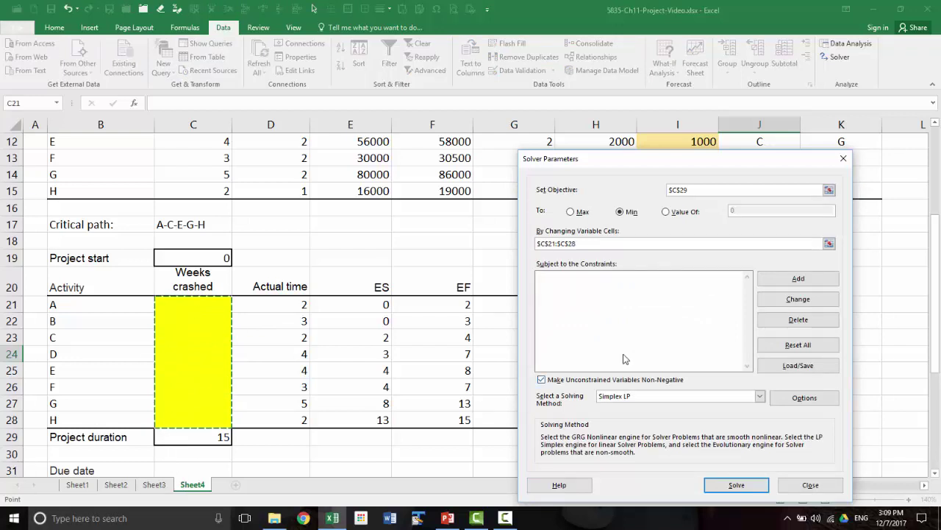
Step: Add a Solver constraint that the weeks crashed in C21:C28 are <= the MCA values in G8:G15
click(798, 279)
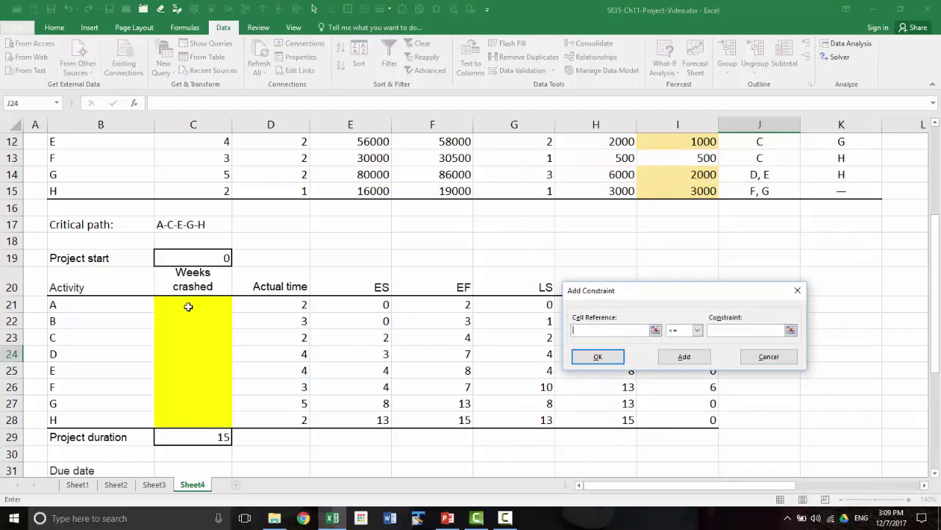
drag(187, 304, 190, 404)
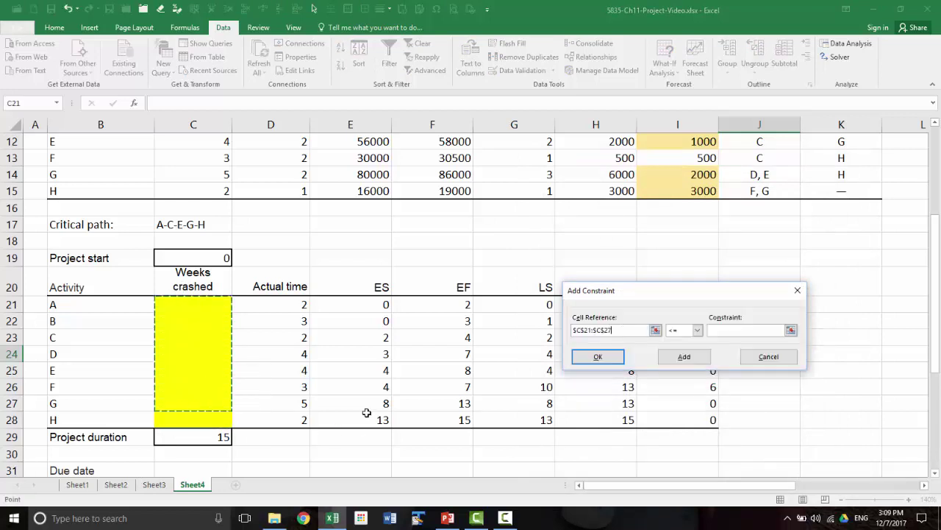
shift+click(213, 423)
click(725, 330)
scroll(594, 263, up, 4)
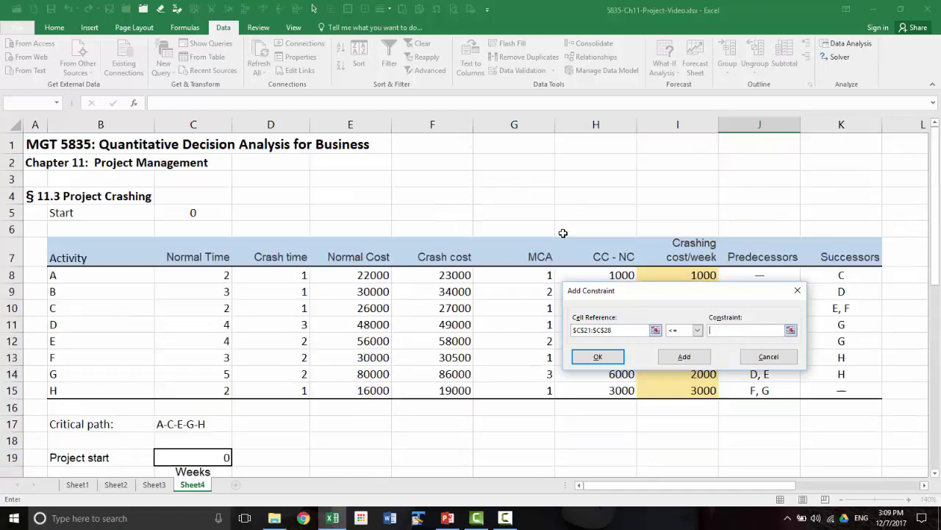
drag(671, 298, 739, 303)
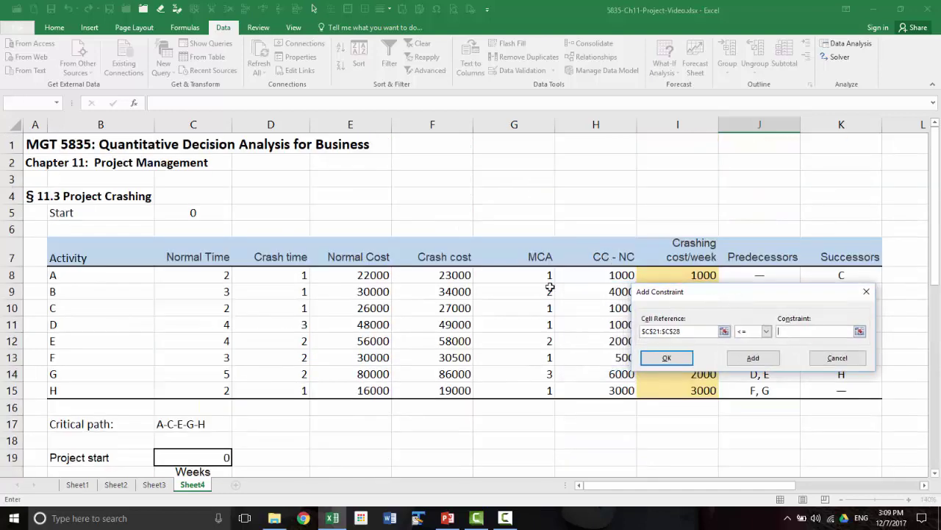
drag(541, 273, 531, 389)
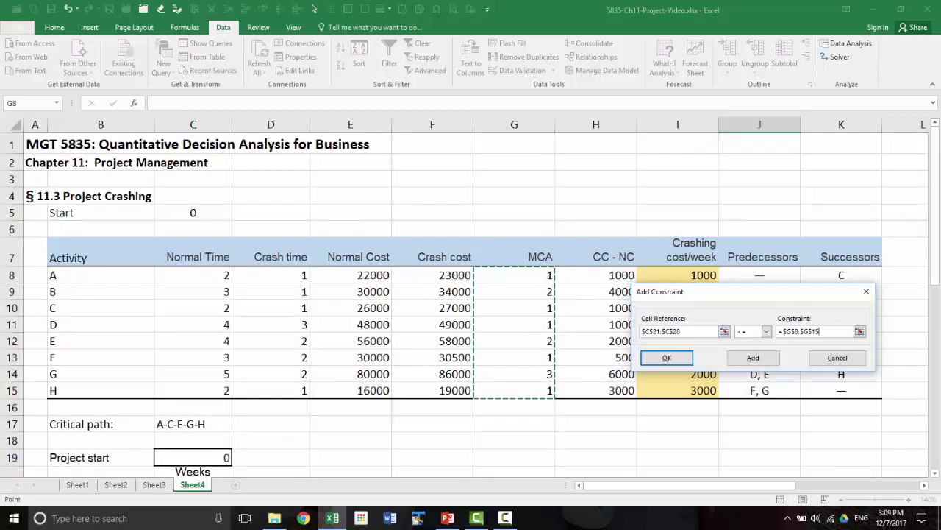
click(666, 358)
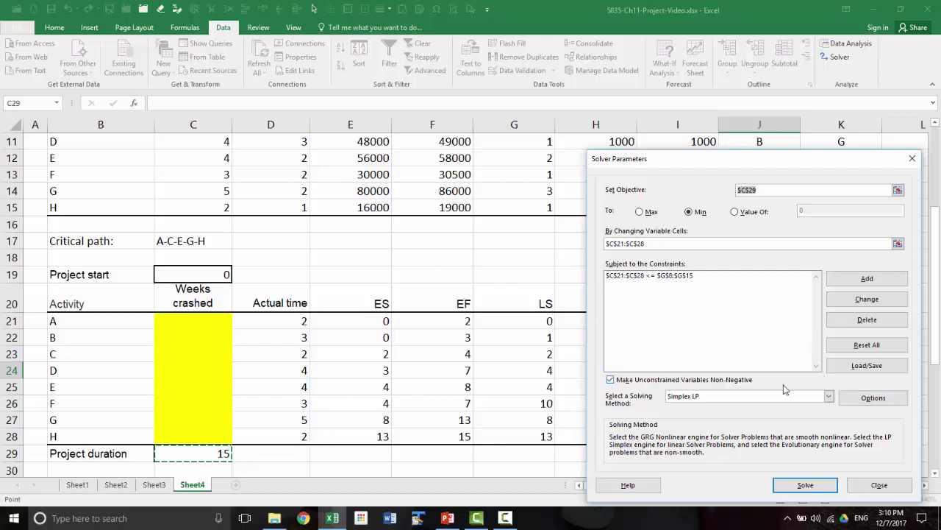
Step: Try to solve the crashing model with the Simplex LP method and cancel the results
click(807, 485)
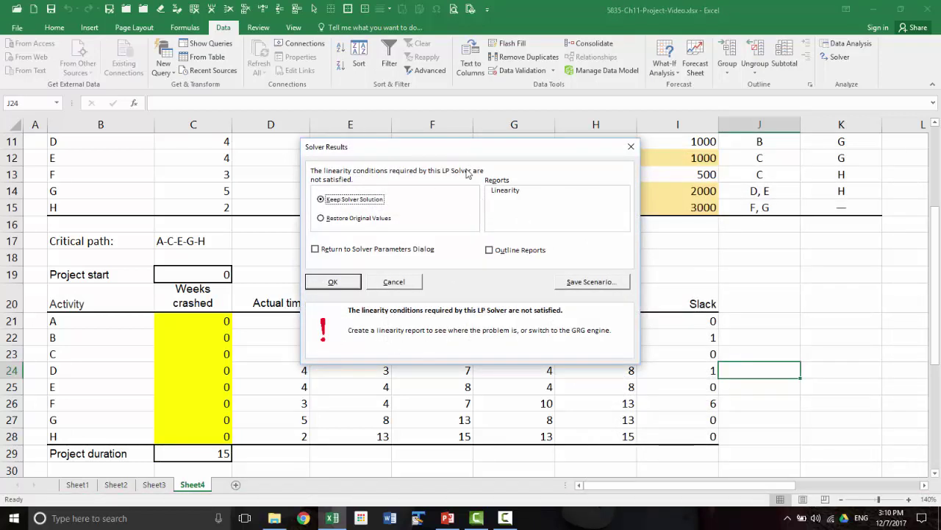
click(406, 285)
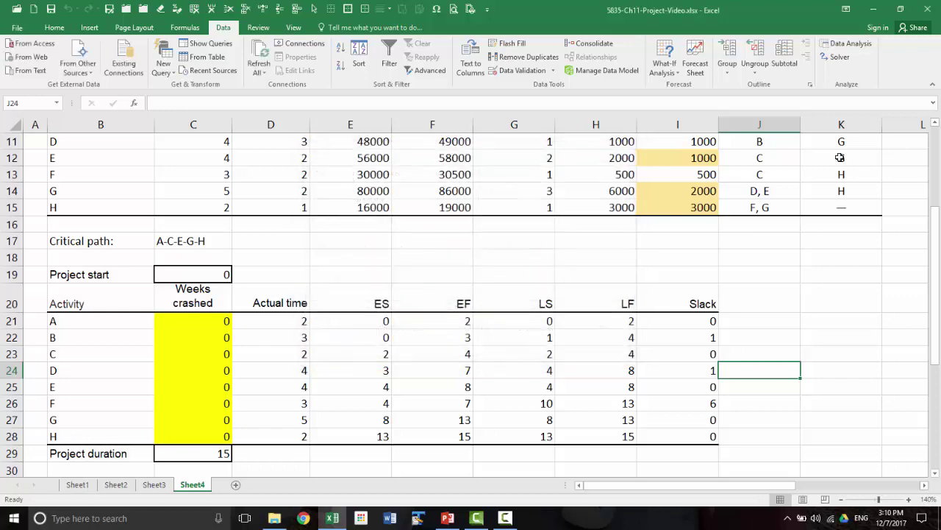
Step: Change the Solver method to GRG Nonlinear, solve the crashing model and keep the solution
click(838, 56)
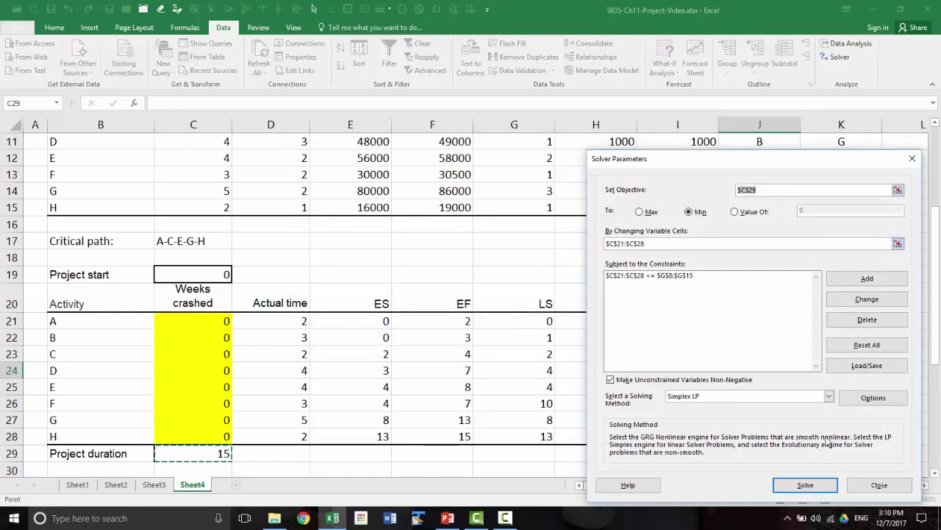
click(766, 395)
click(724, 409)
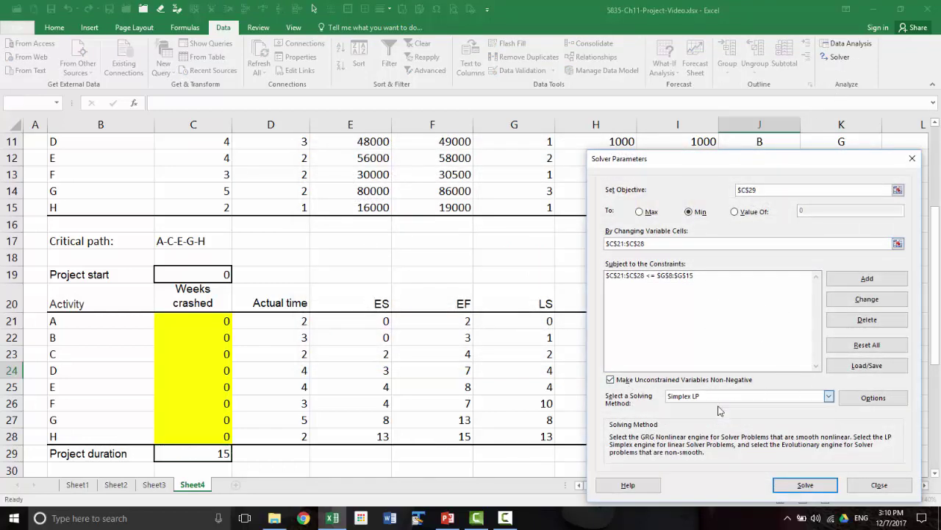
click(806, 485)
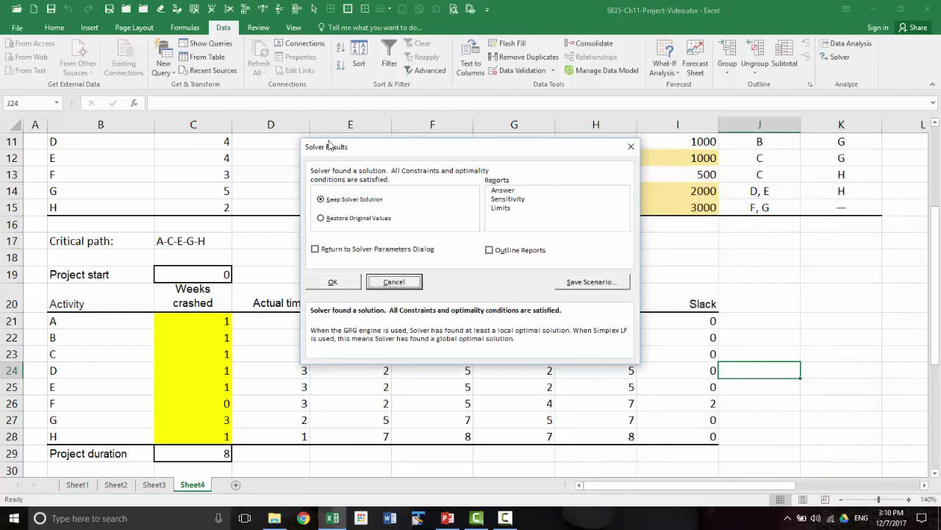
click(353, 283)
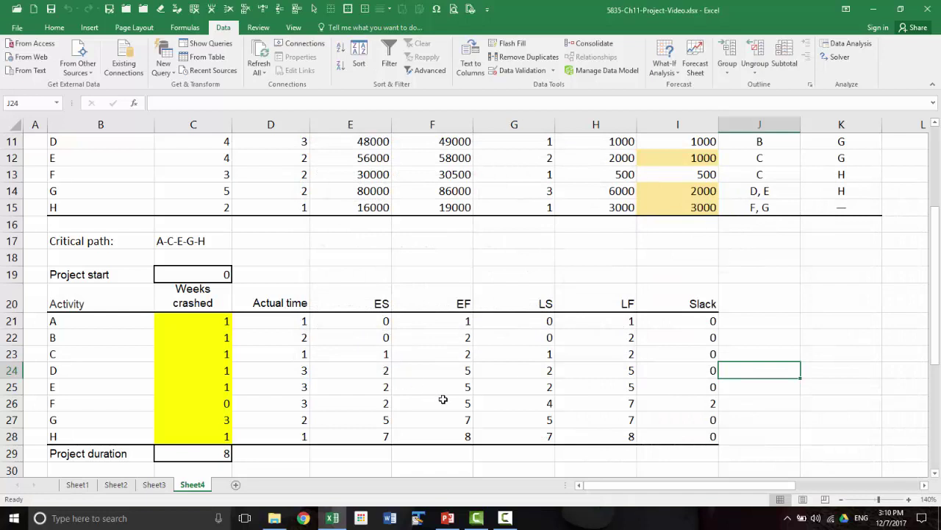
scroll(479, 331, down, 1)
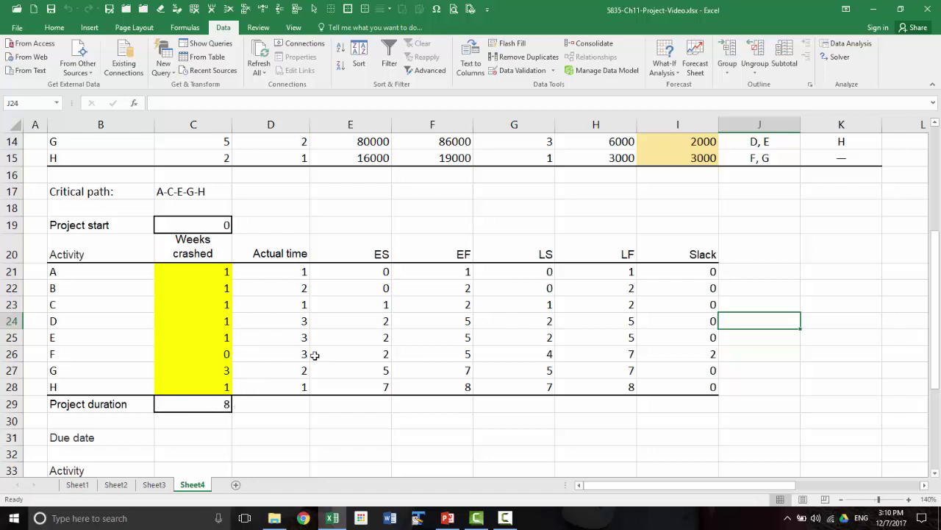
click(373, 371)
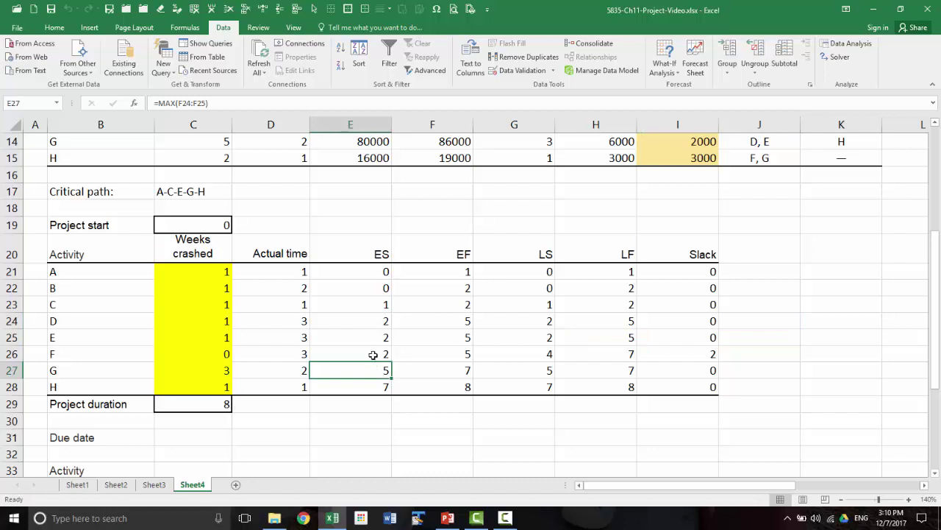
click(367, 384)
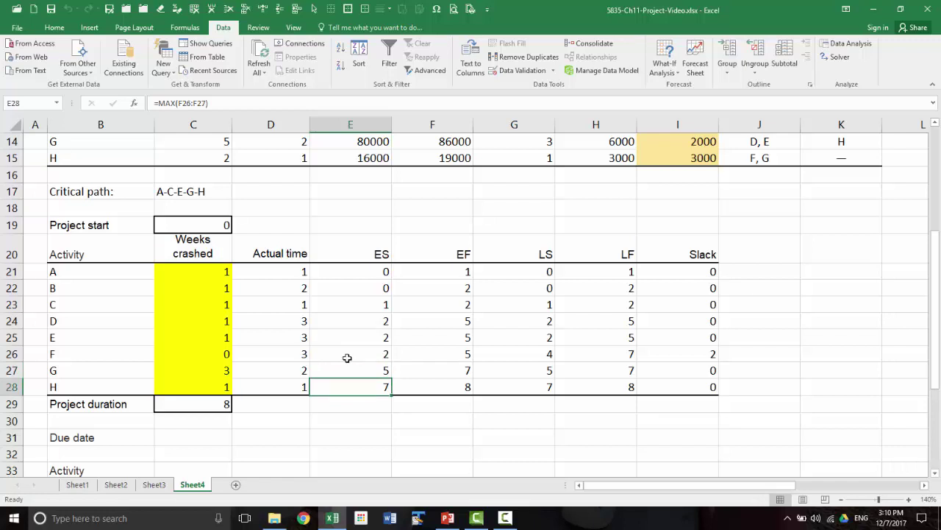
Step: Enter 12 as the due date in C31 and give the cell a light blue fill
scroll(348, 357, down, 1)
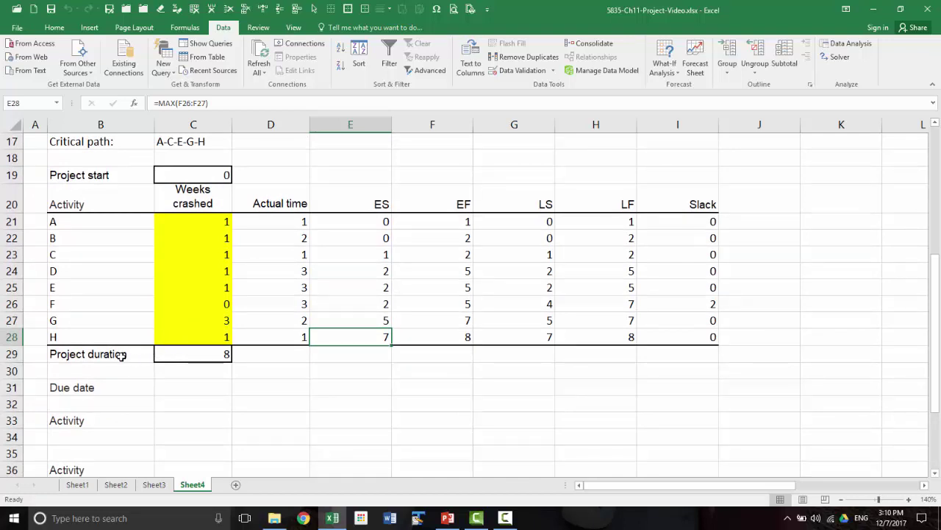
click(204, 386)
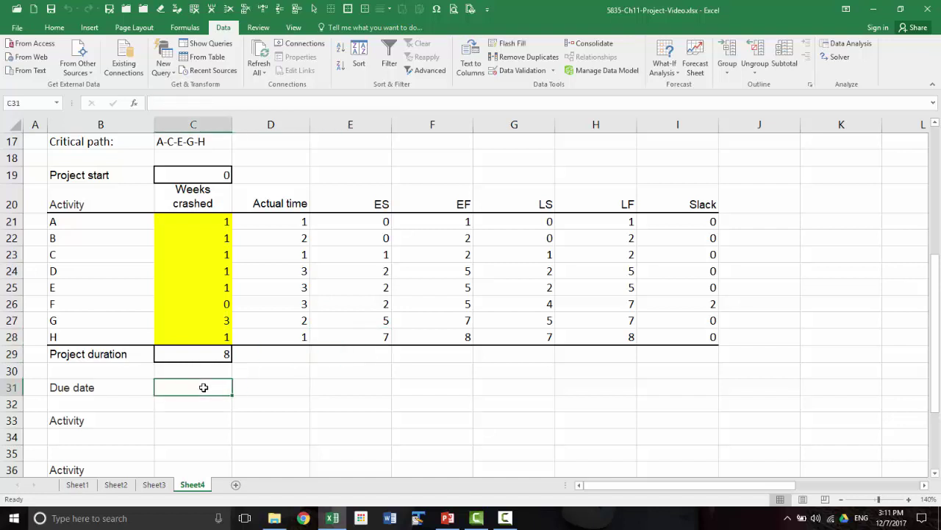
text(12)
key(Return)
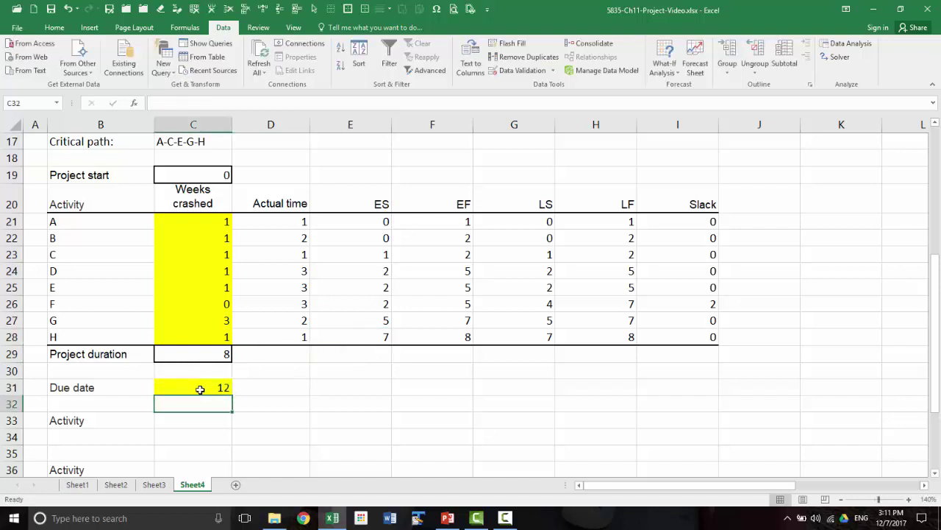
click(223, 389)
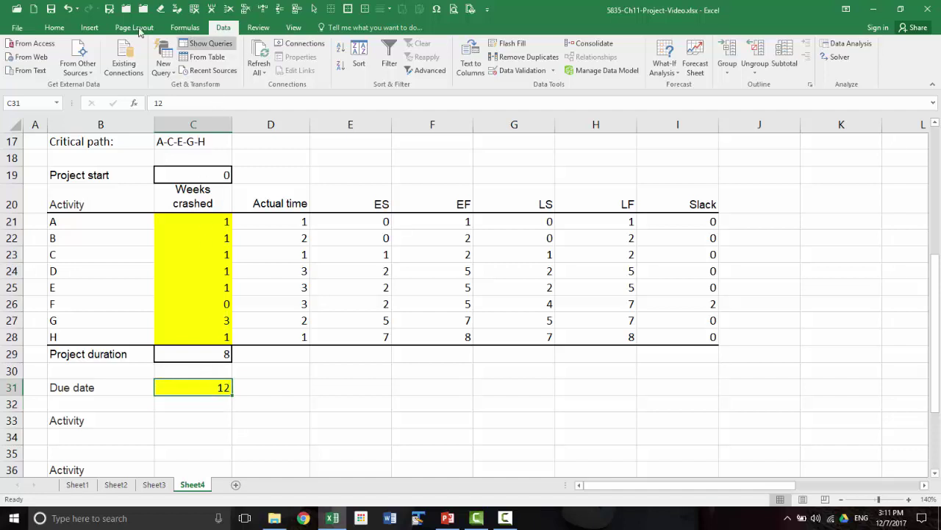
click(55, 28)
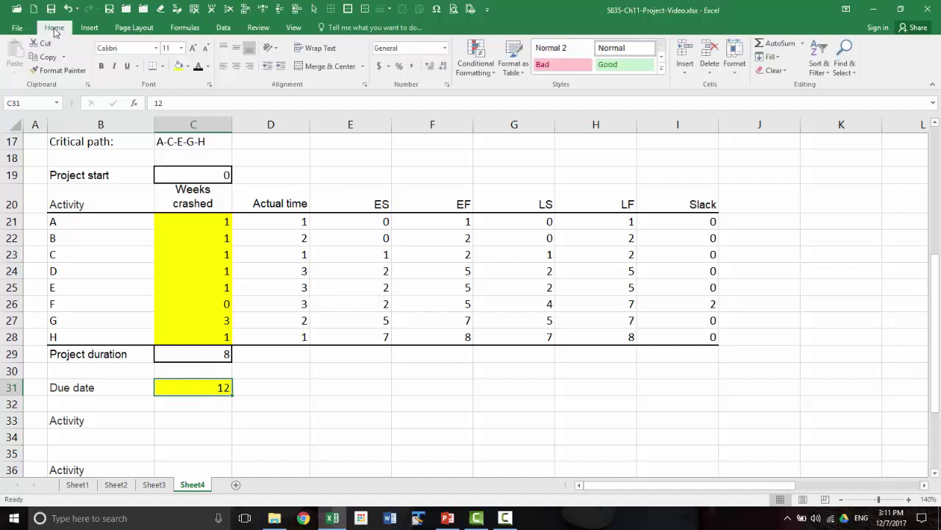
click(187, 66)
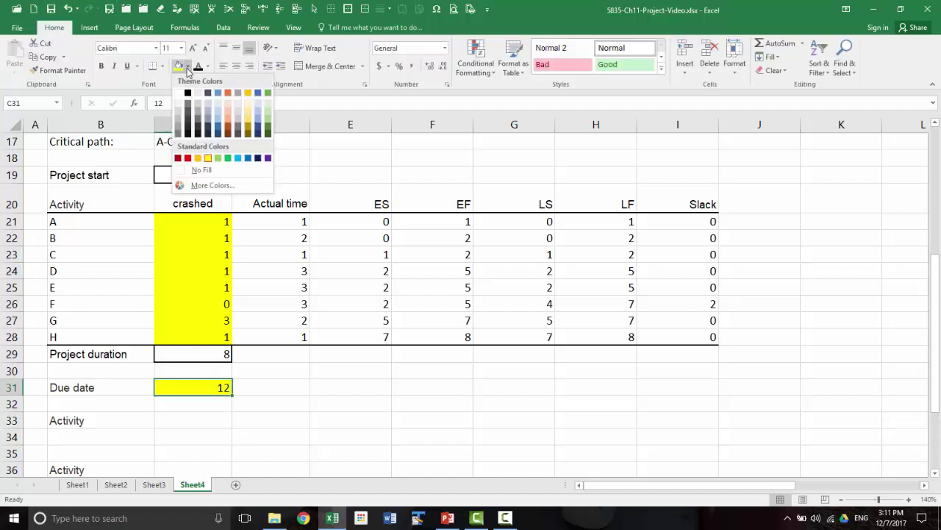
click(219, 110)
click(287, 384)
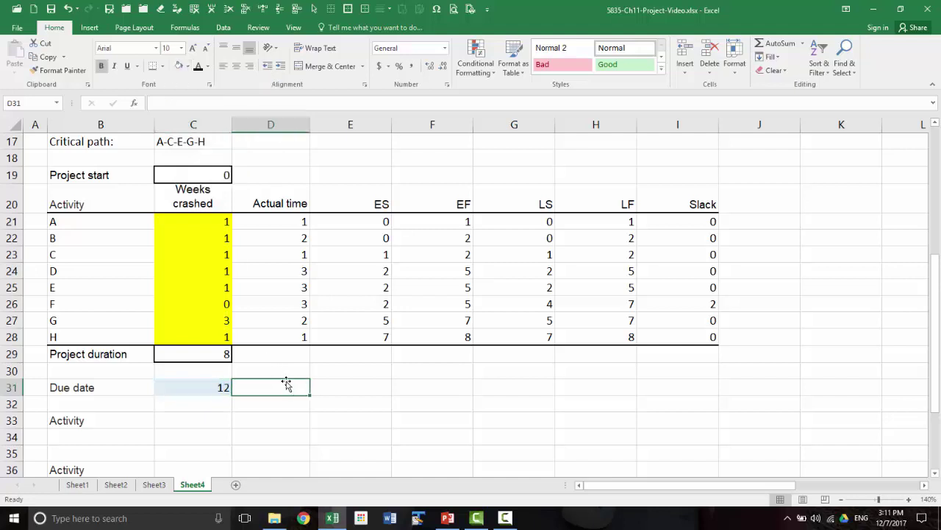
Step: Enter <= in C30 between the project duration and the due date, and right-align it
click(224, 374)
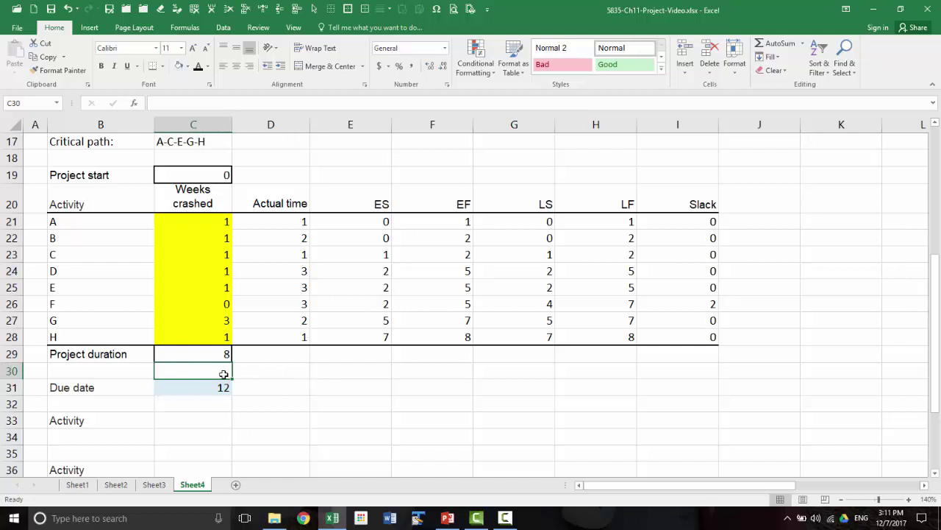
text(<=)
key(Return)
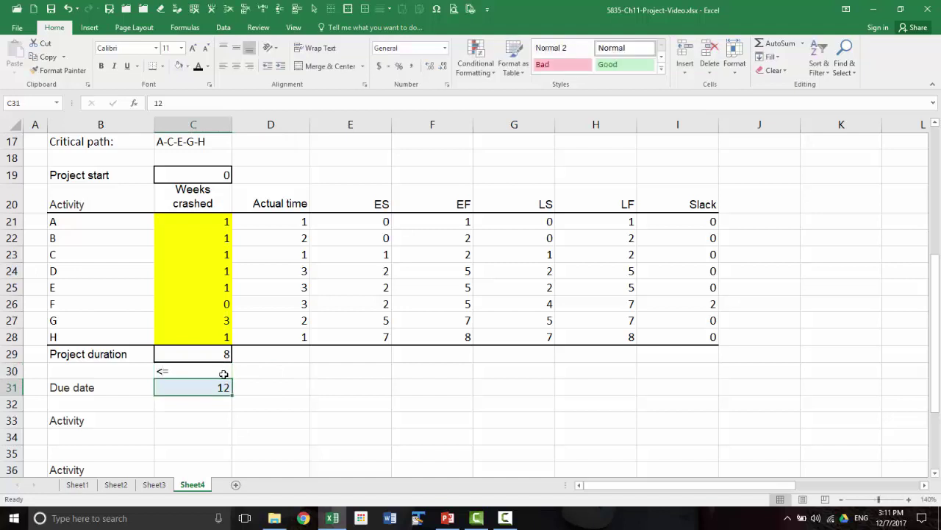
click(223, 373)
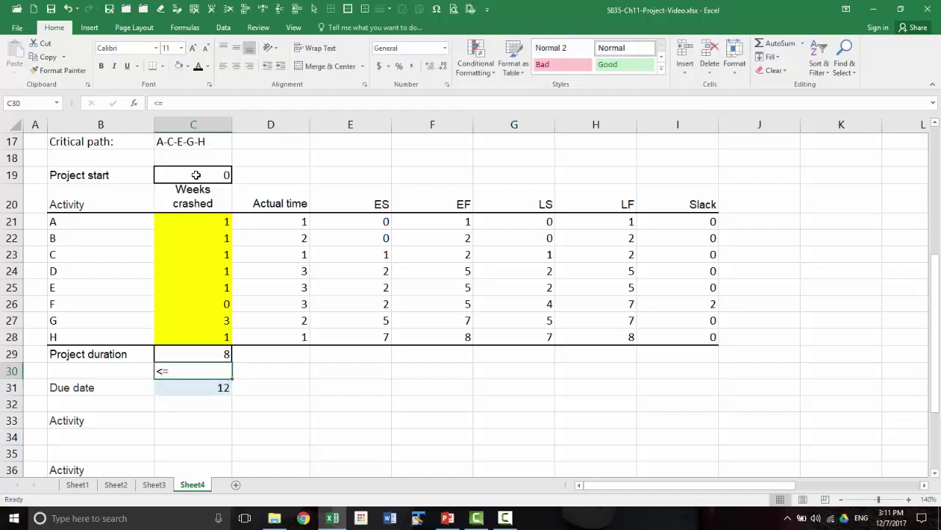
click(249, 65)
click(225, 28)
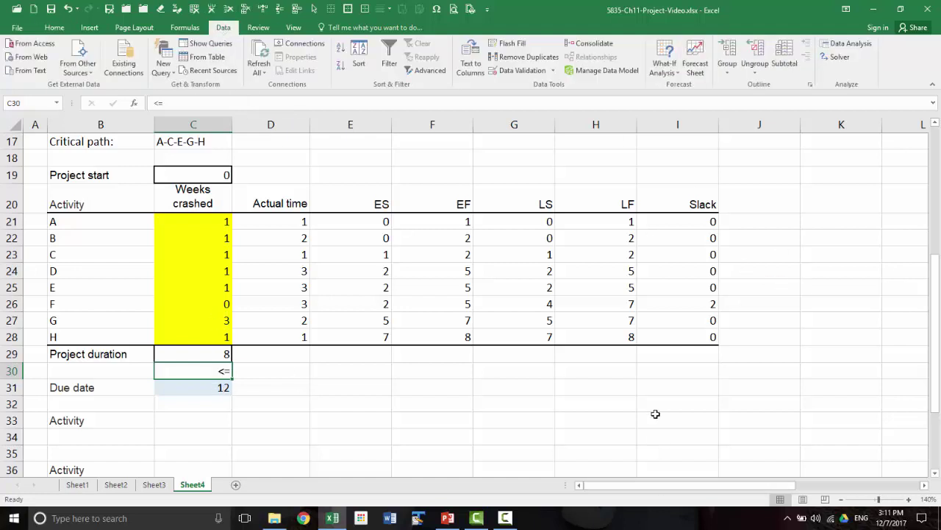
drag(655, 414, 664, 400)
Step: Enter =SUM(E8:E15) in C40 to total the normal cost of all activities
scroll(664, 391, down, 2)
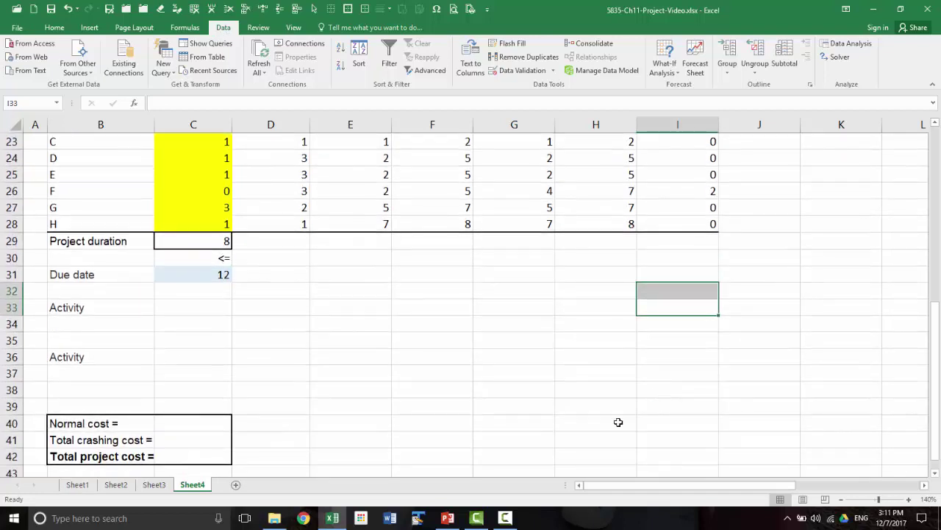
click(195, 422)
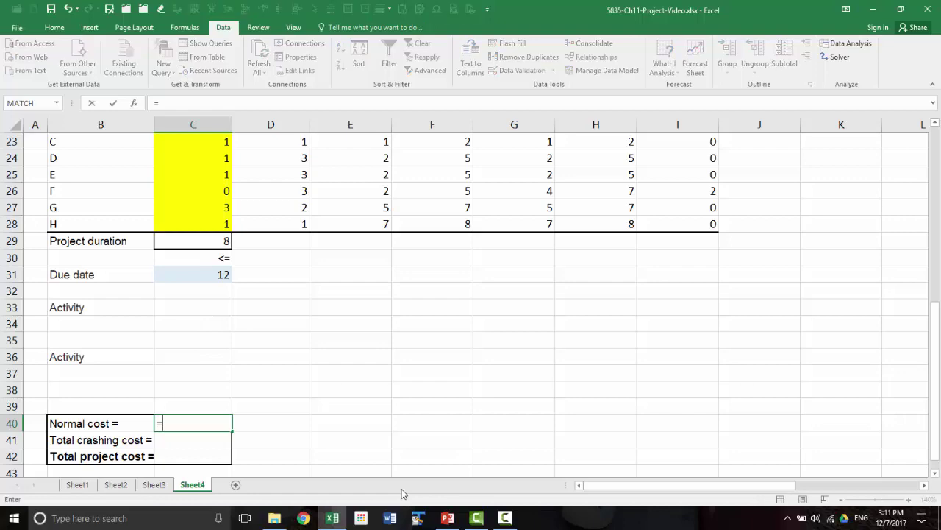
text(=sum()
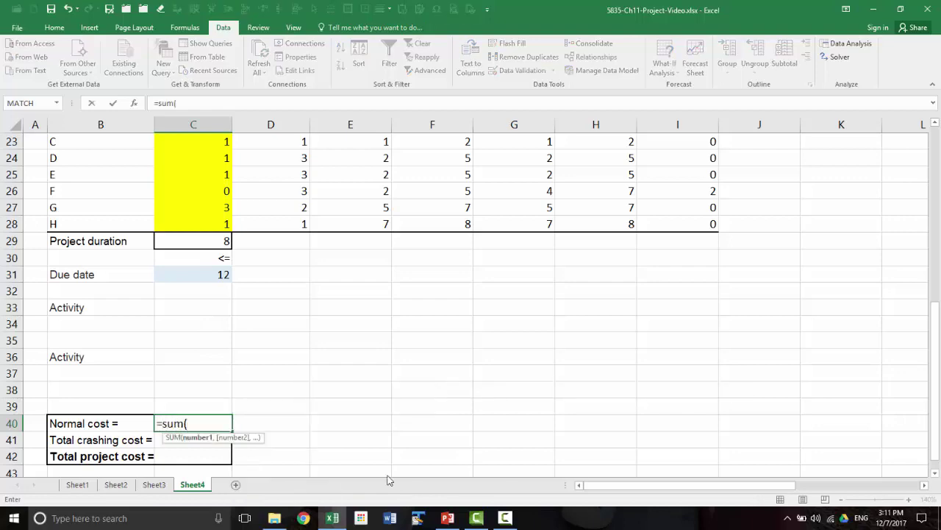
scroll(295, 279, up, 5)
scroll(297, 282, up, 1)
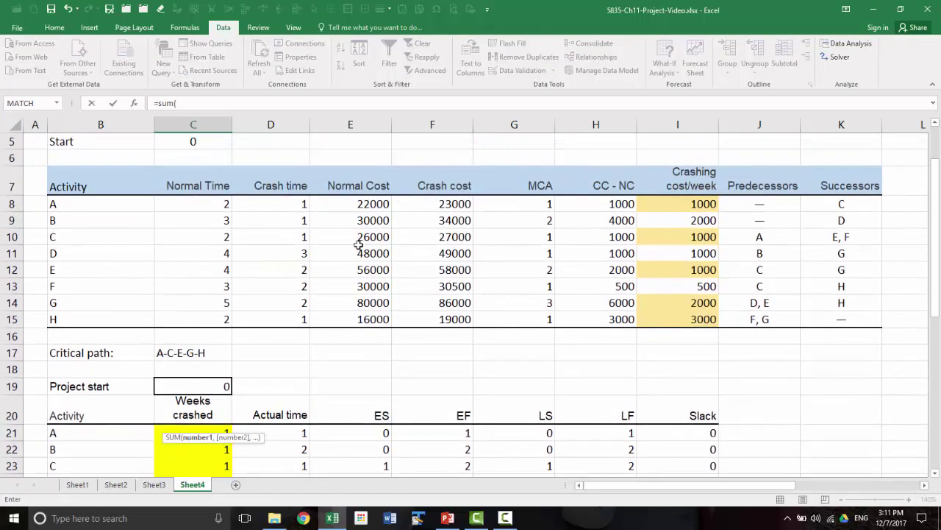
drag(371, 204, 373, 316)
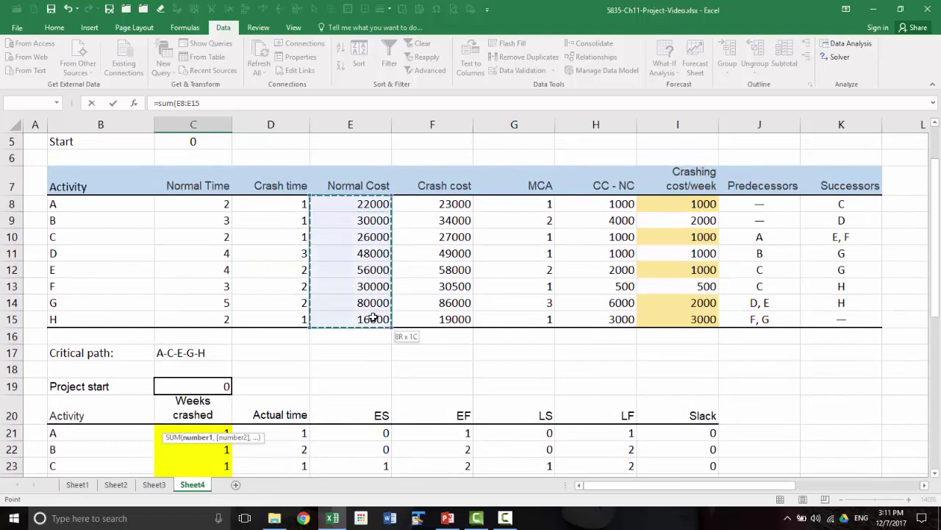
key(Return)
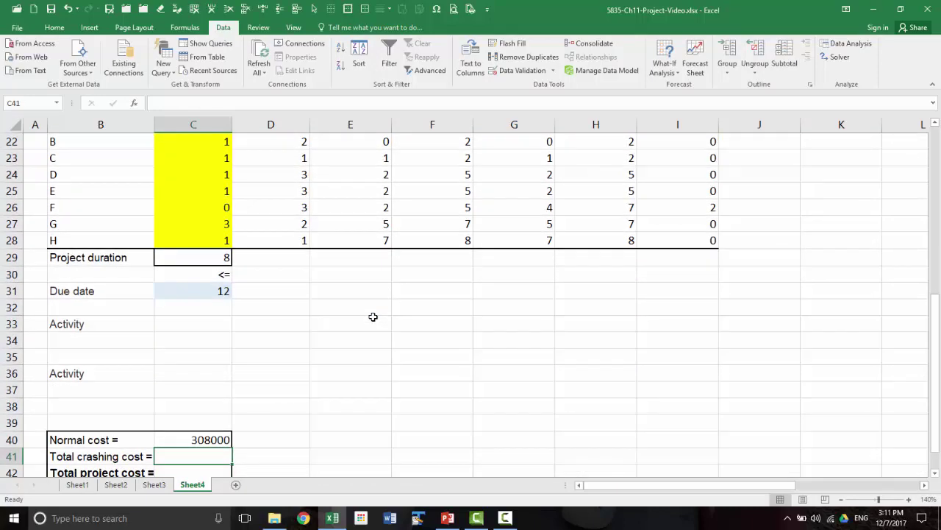
Step: Enter =SUMPRODUCT(C21:C28,I8:I15) in C41 to compute the total crashing cost from weeks crashed and crashing cost per week
text(=sump)
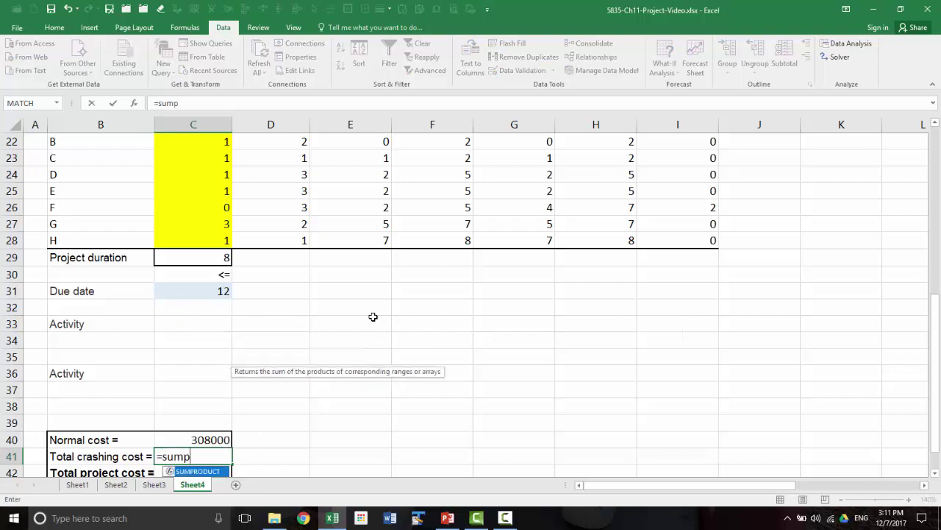
key(Tab)
scroll(304, 248, up, 2)
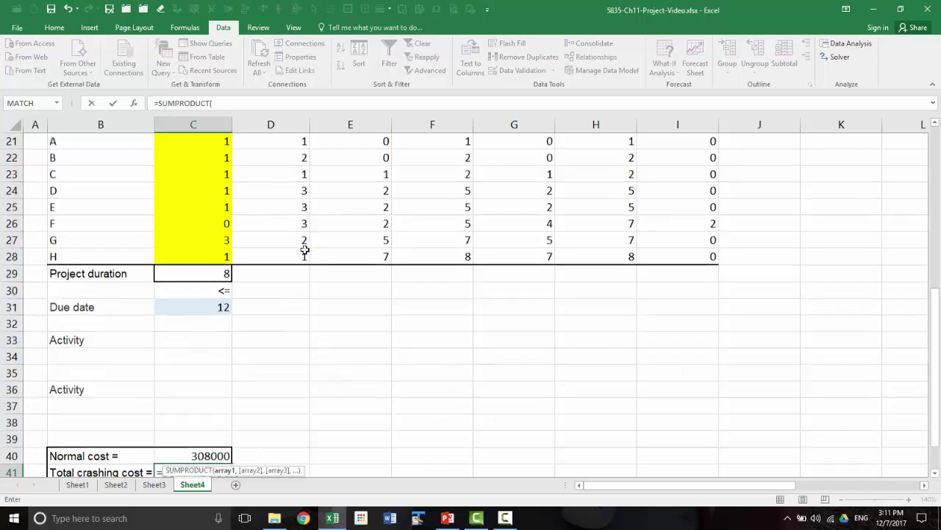
click(213, 238)
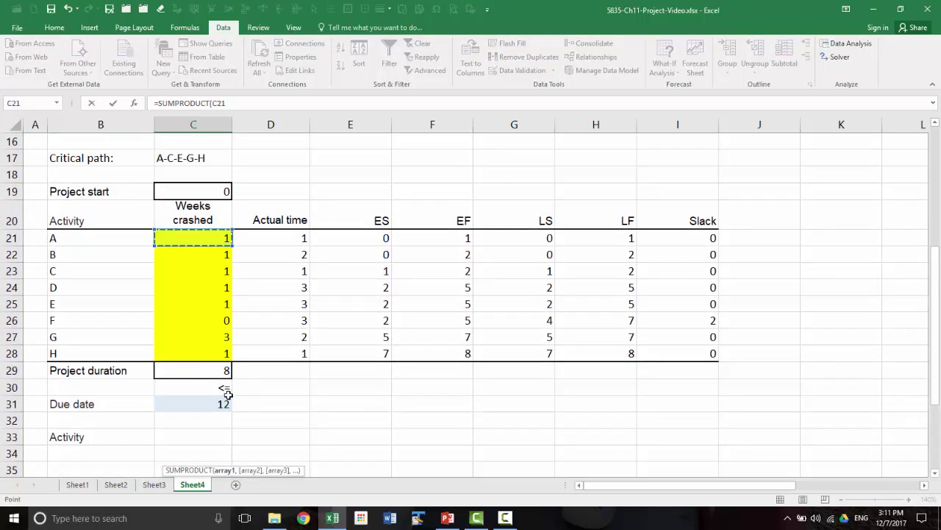
shift+click(217, 354)
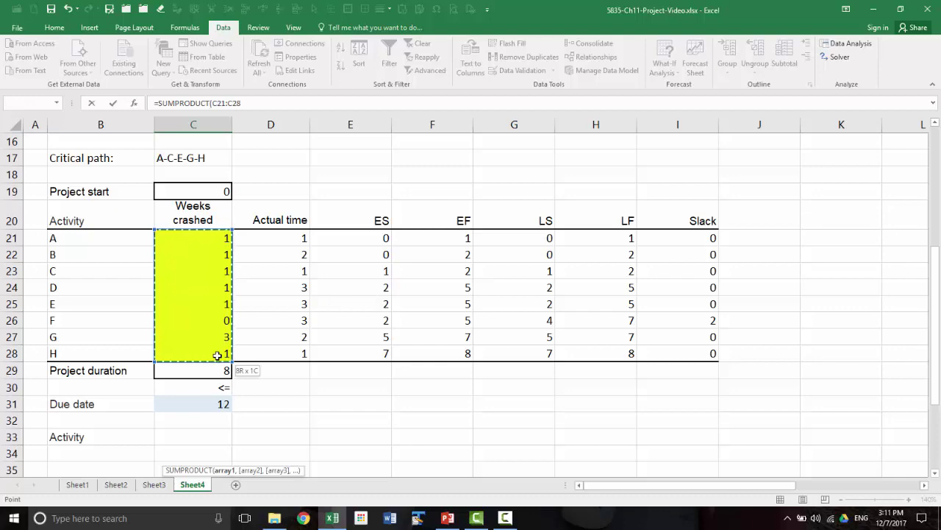
text(,)
scroll(357, 323, up, 5)
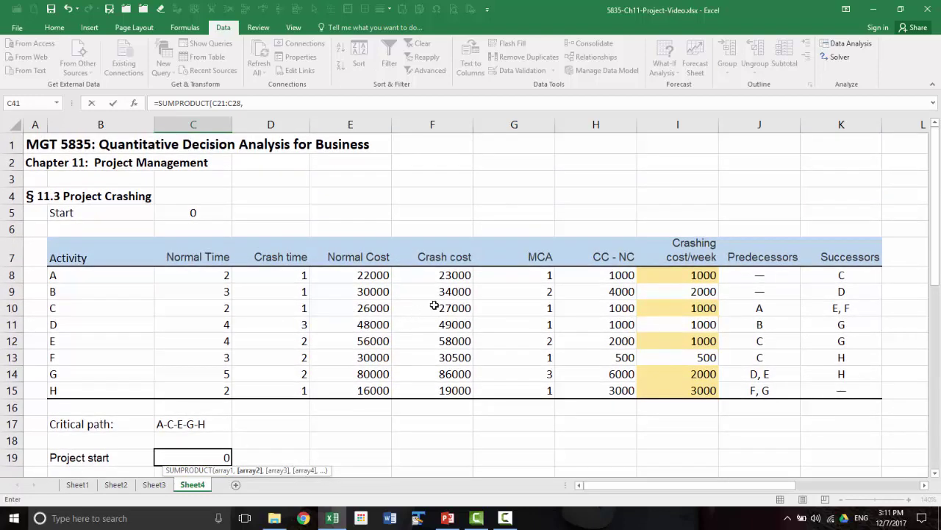
click(687, 278)
drag(694, 322, 670, 386)
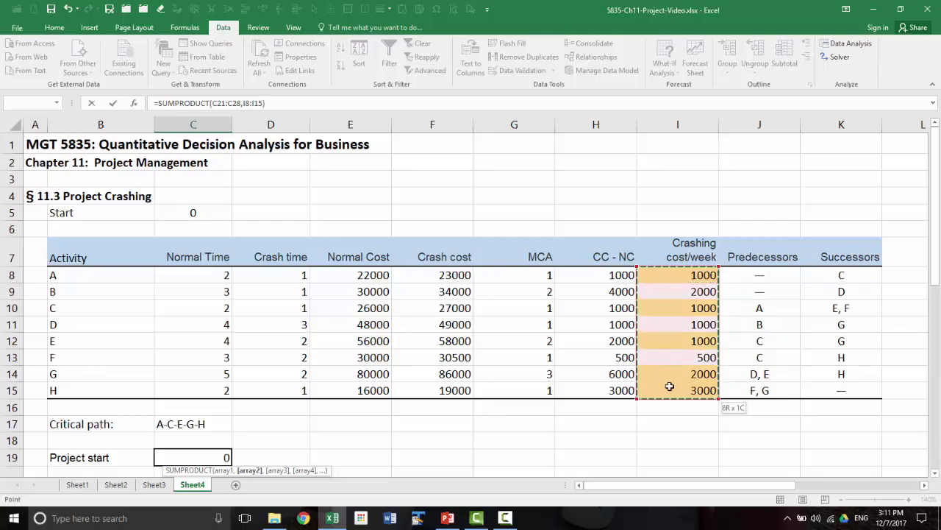
key(Return)
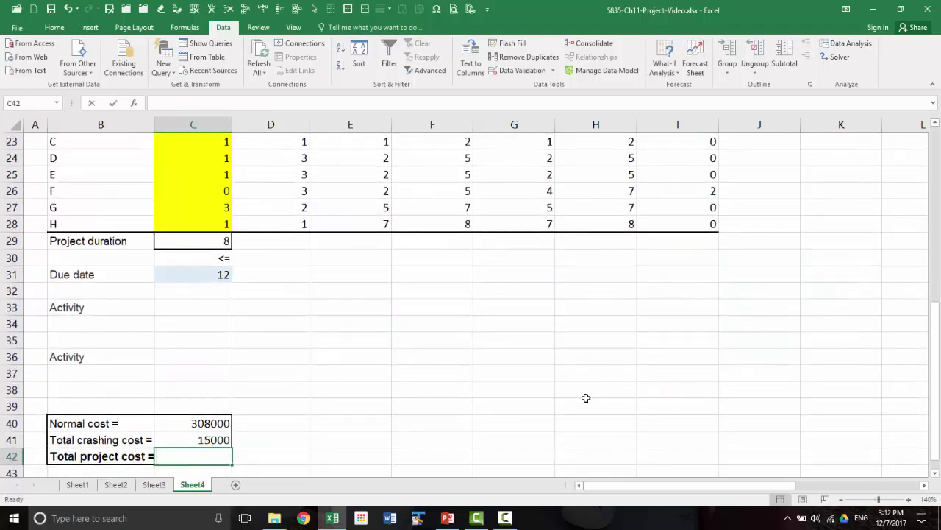
Step: Enter =C41+C40 in C42 to add the crashing cost and normal cost into the total project cost
text(=)
key(Up)
text(+)
key(Up)
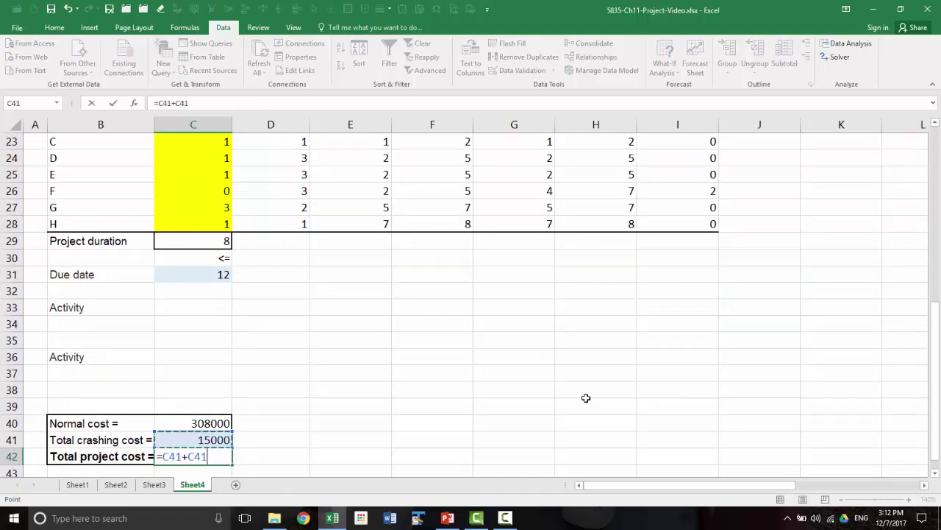
key(Up)
key(Return)
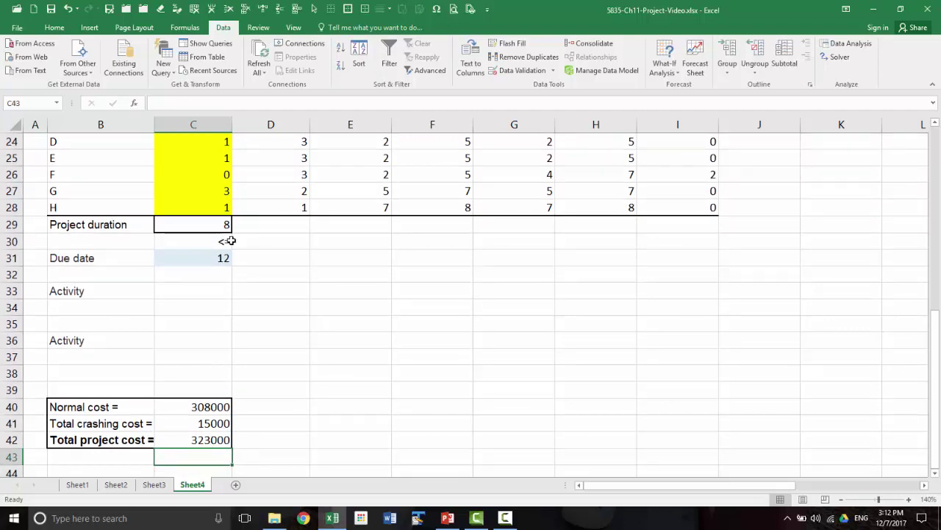
Step: Set the Solver objective to minimize total project cost in C42 and add the constraint C29 <= C31
click(836, 57)
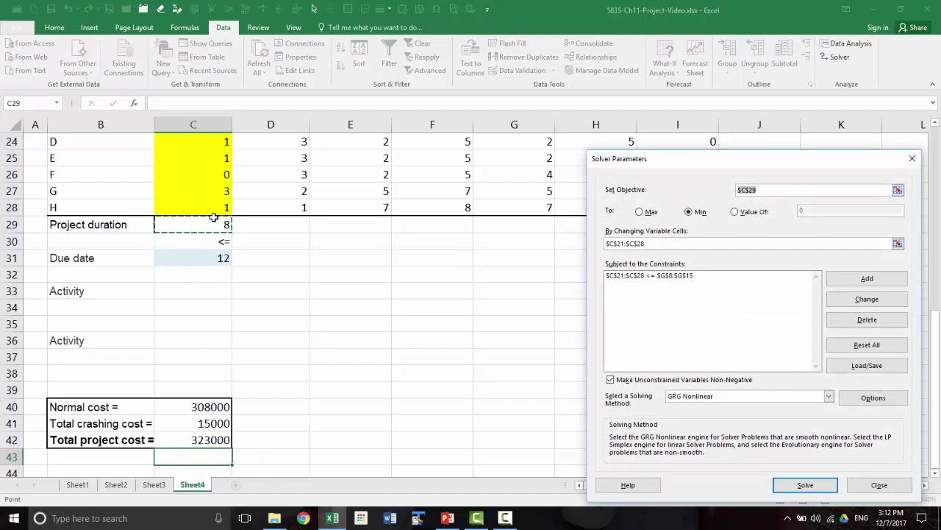
click(203, 441)
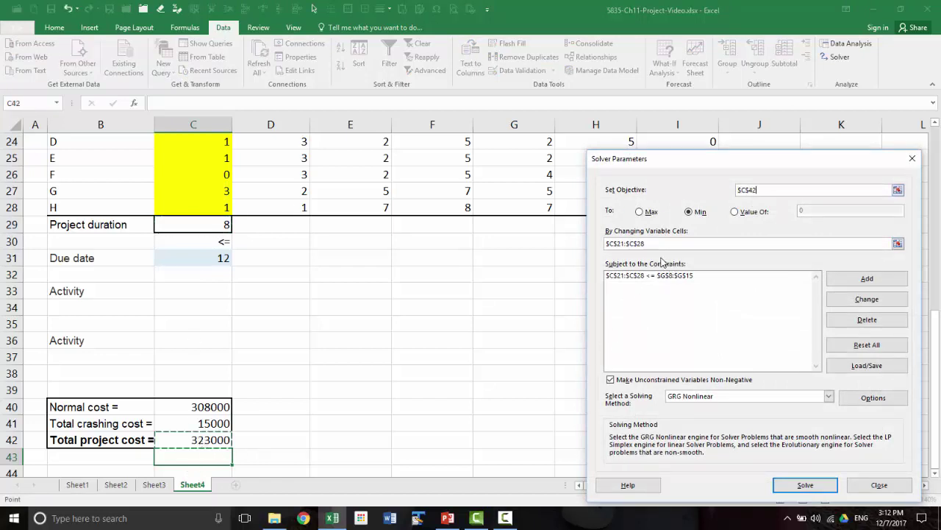
click(857, 279)
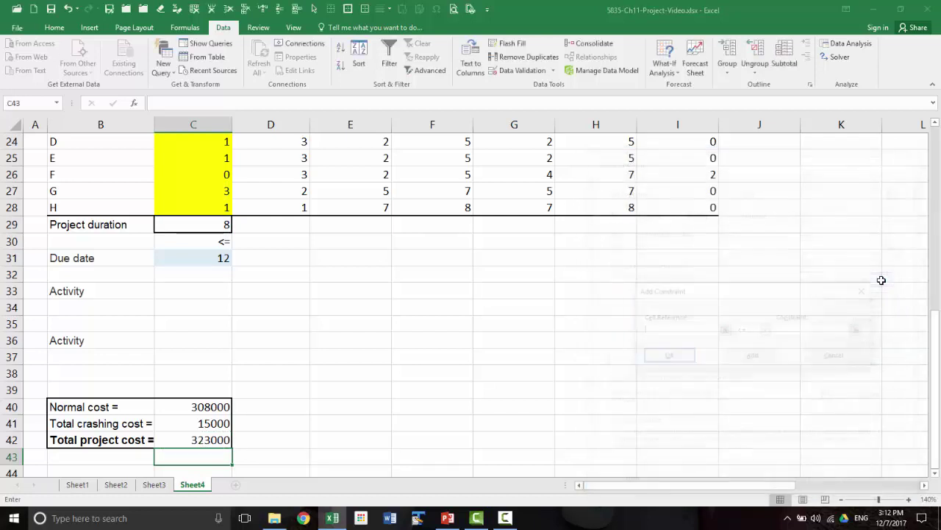
click(193, 224)
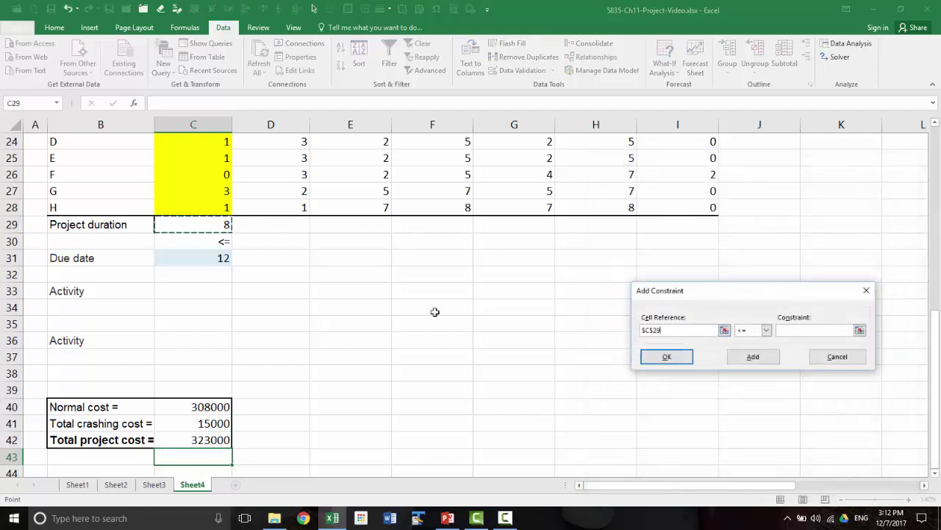
click(786, 331)
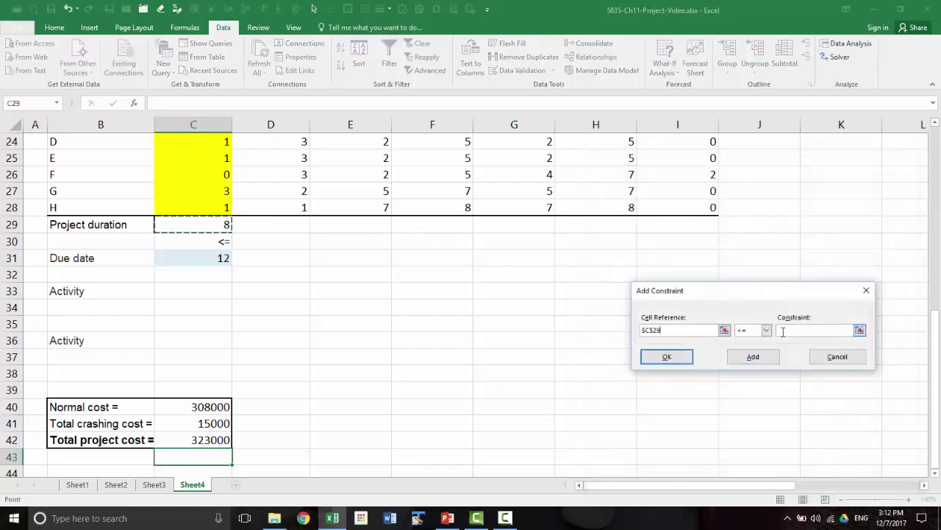
click(219, 258)
click(666, 356)
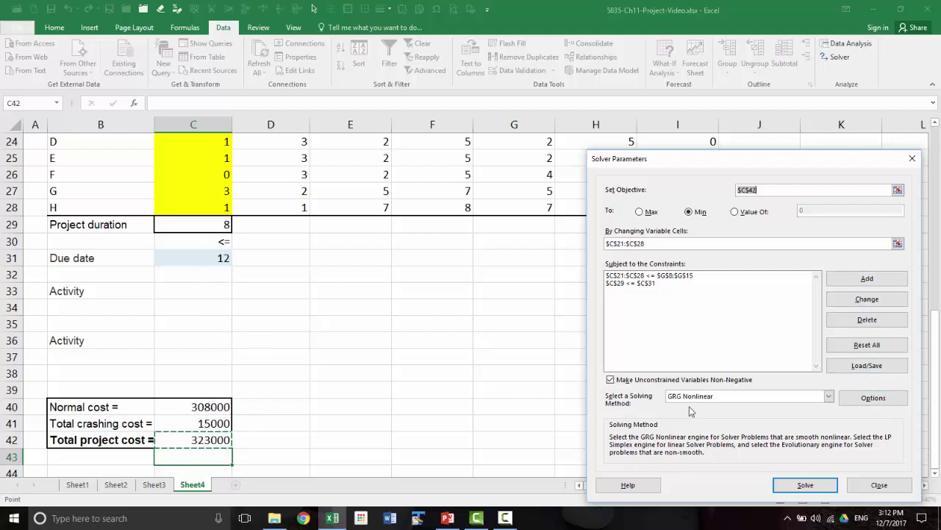
Step: Solve the cost-minimizing model with GRG Nonlinear and keep the Solver solution
click(875, 283)
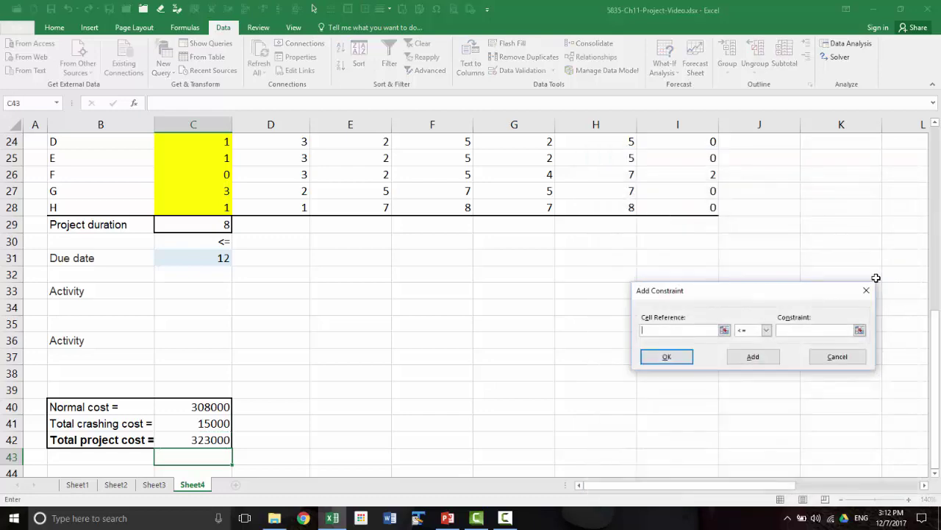
click(837, 356)
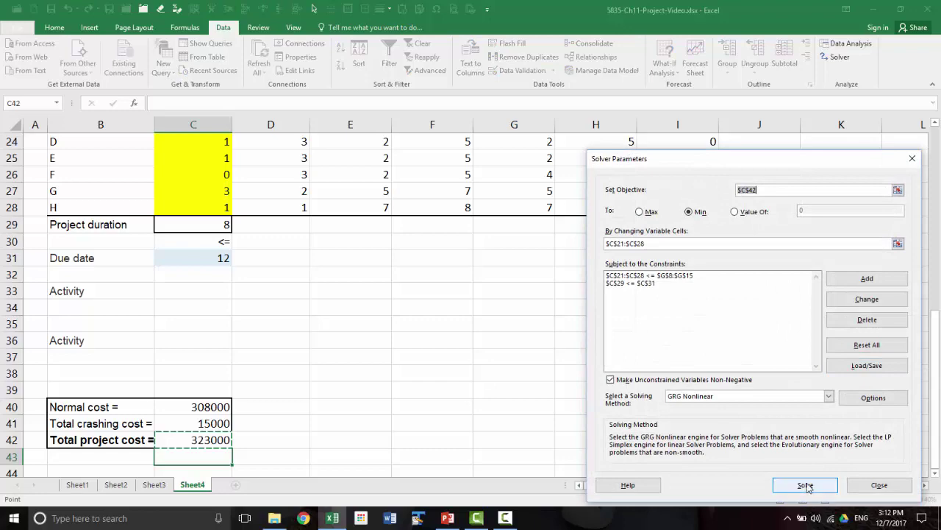
click(807, 485)
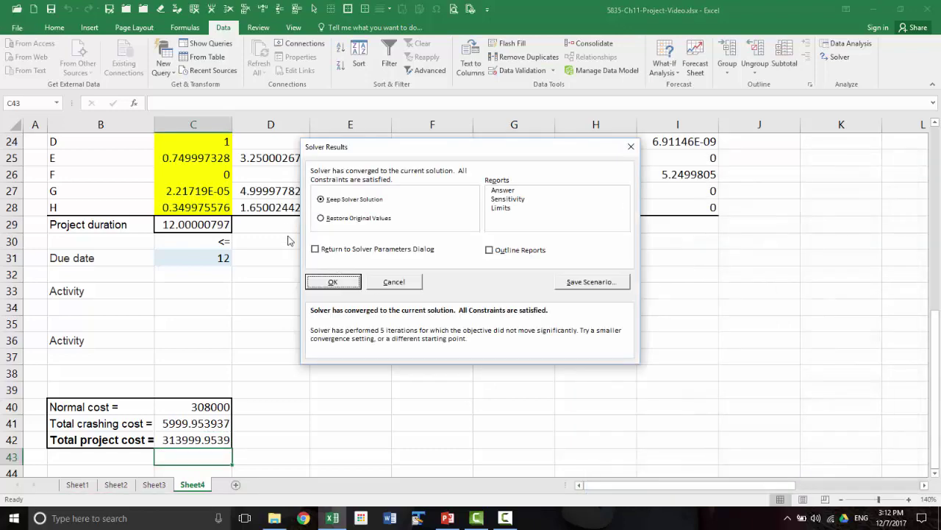
click(333, 283)
scroll(330, 338, up, 4)
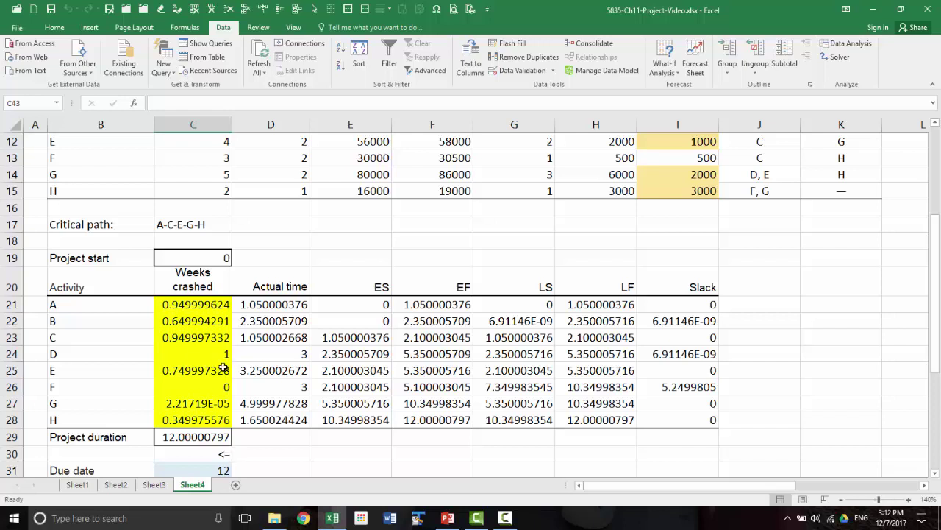
Step: Add a Solver constraint that requires the weeks crashed in C21:C28 to be integers
click(837, 57)
click(888, 282)
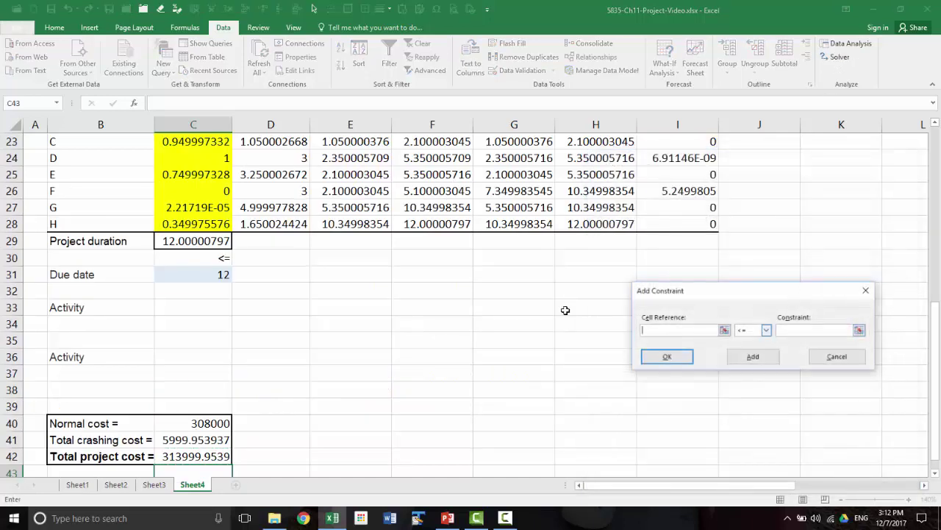
drag(212, 222, 219, 335)
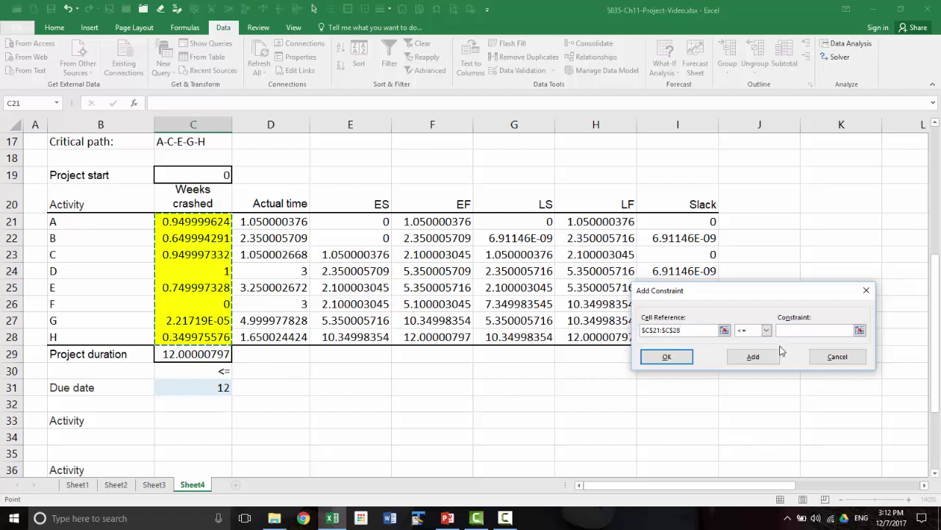
click(766, 330)
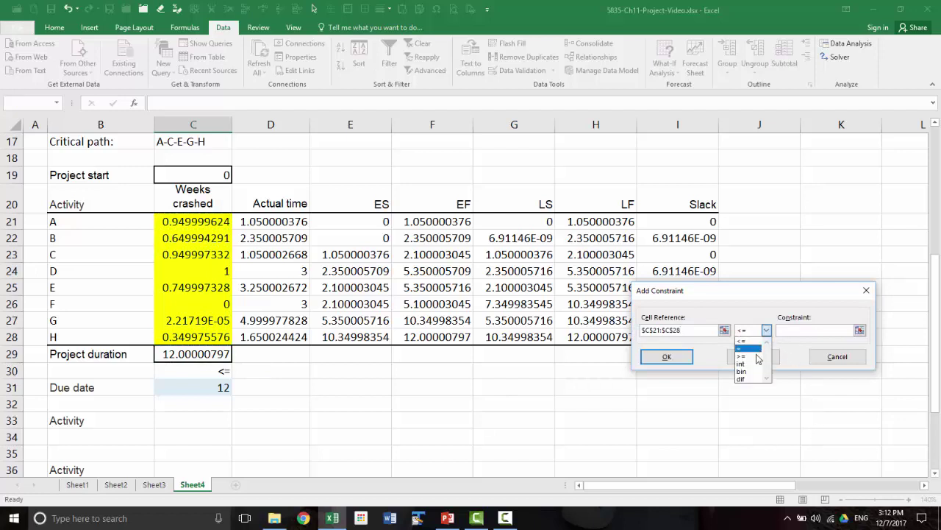
click(753, 364)
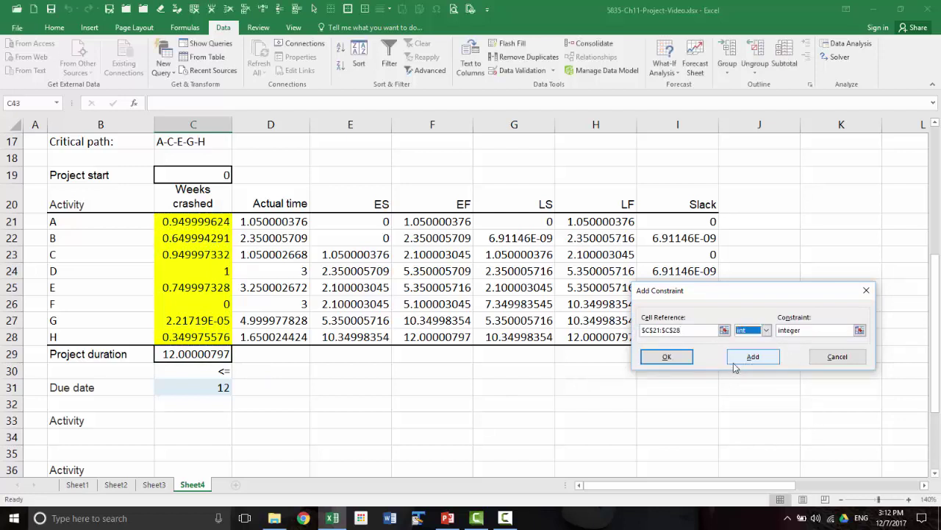
click(667, 358)
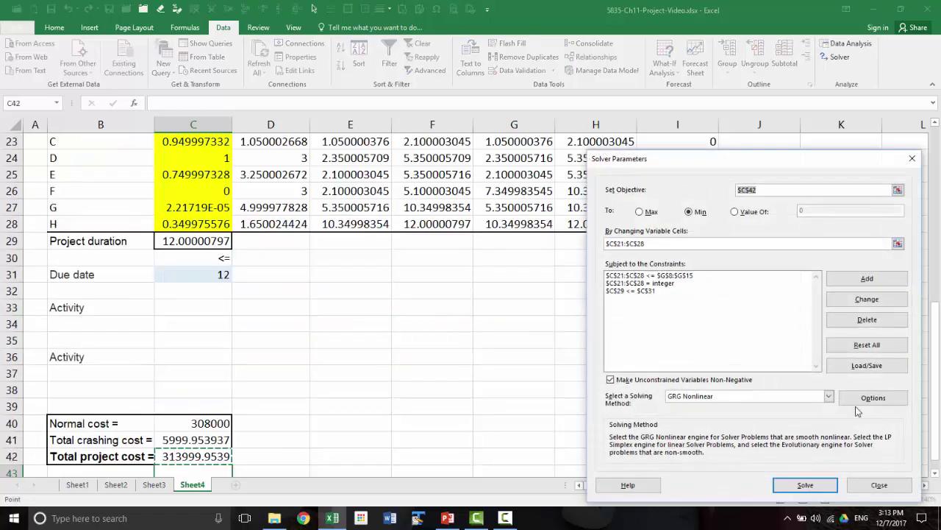
Step: Review the Solver options for integer constraints, solve the integer-constrained cost model and keep the solution
click(876, 401)
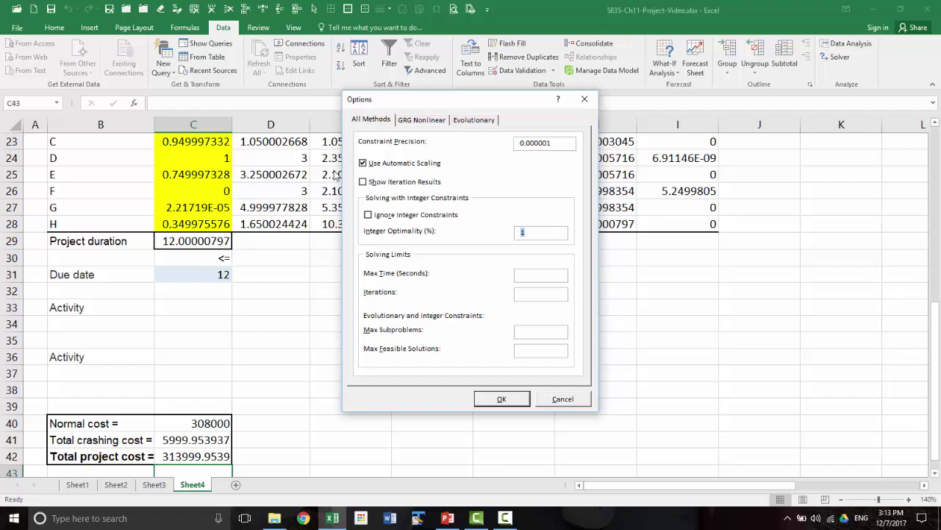
click(495, 399)
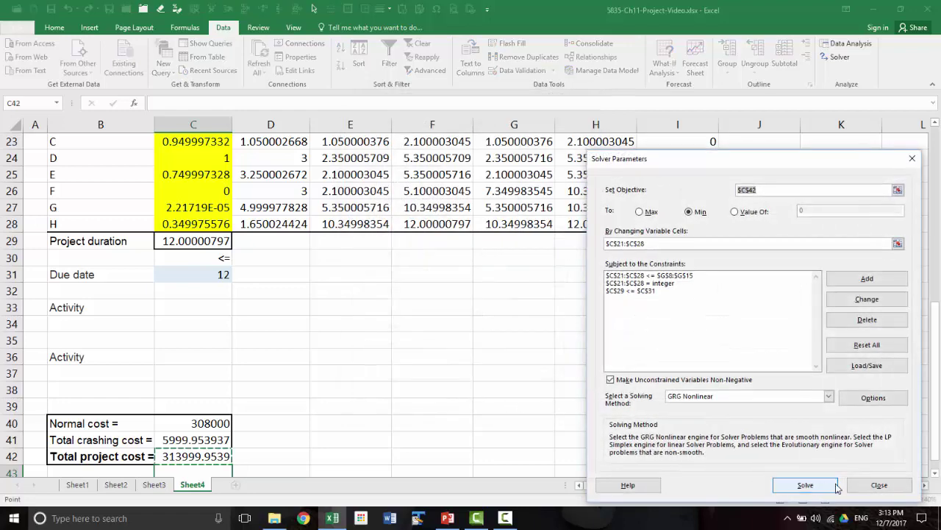
click(806, 486)
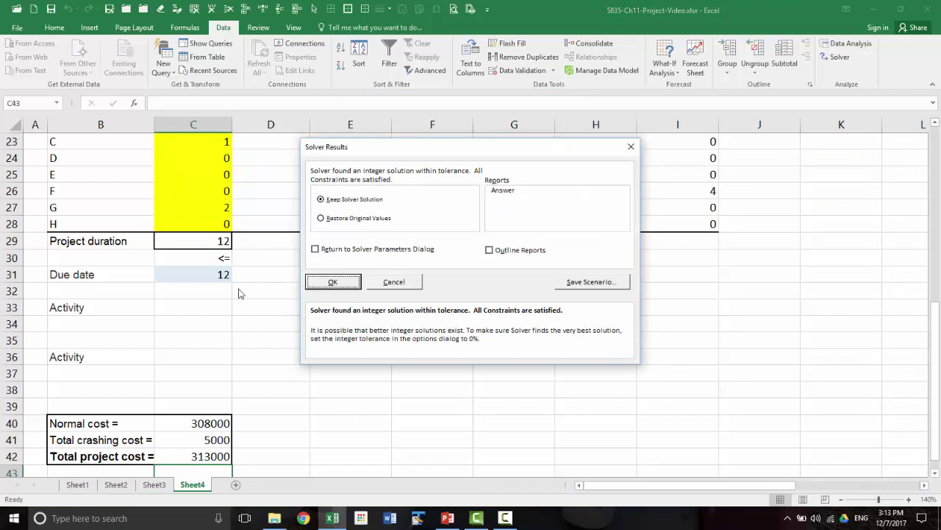
click(336, 284)
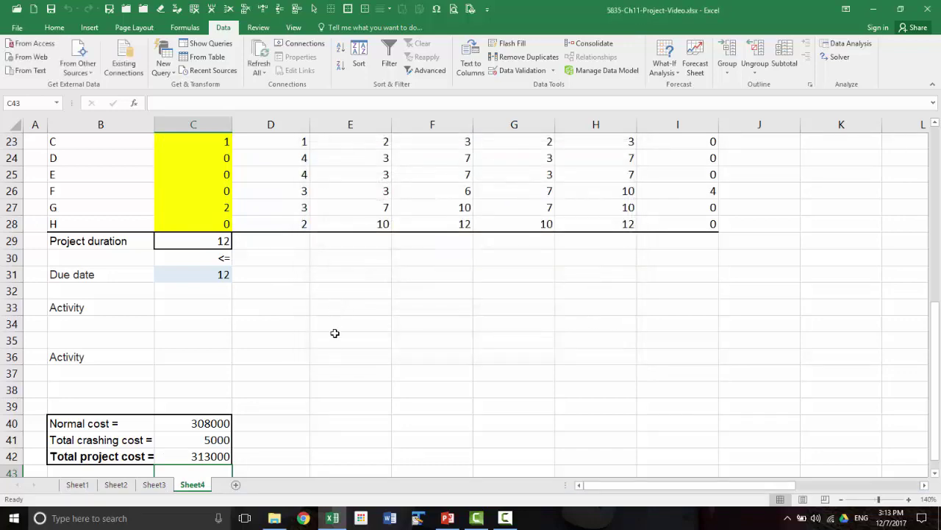
click(359, 371)
scroll(366, 371, up, 3)
scroll(366, 370, down, 3)
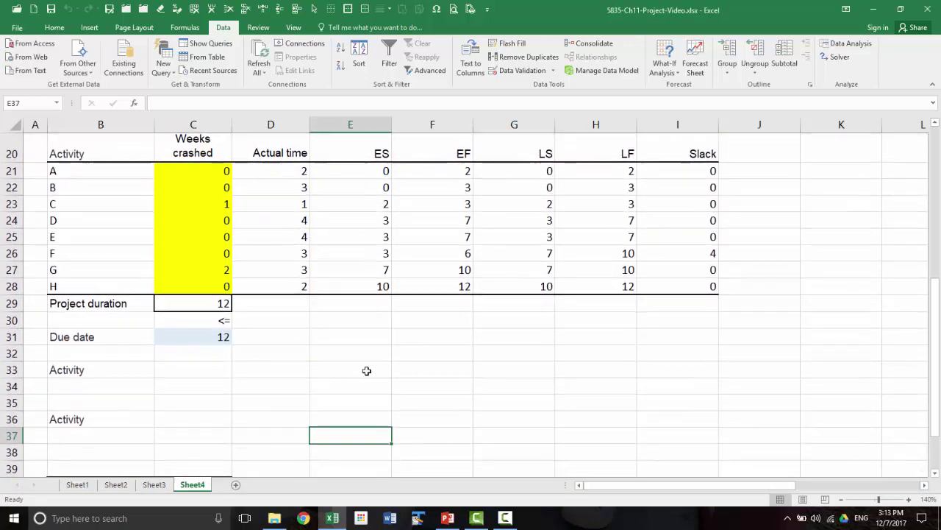
scroll(367, 366, up, 1)
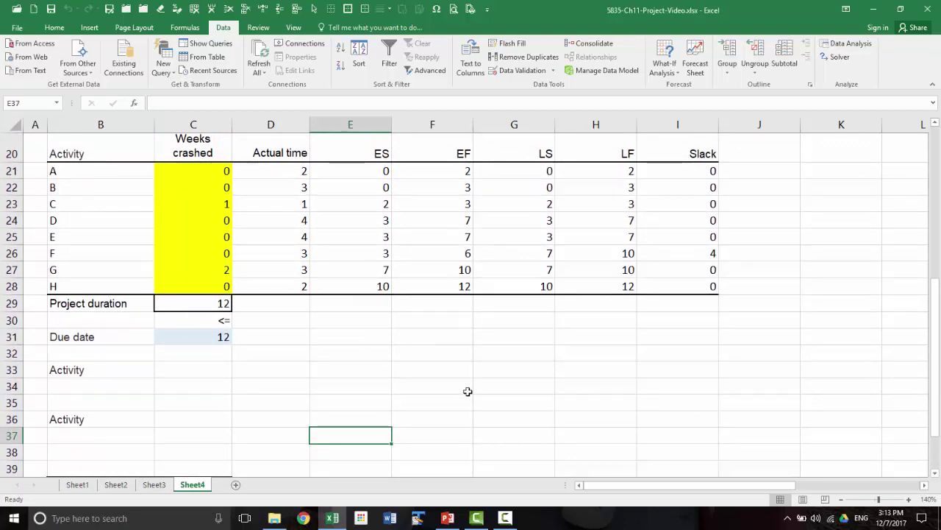